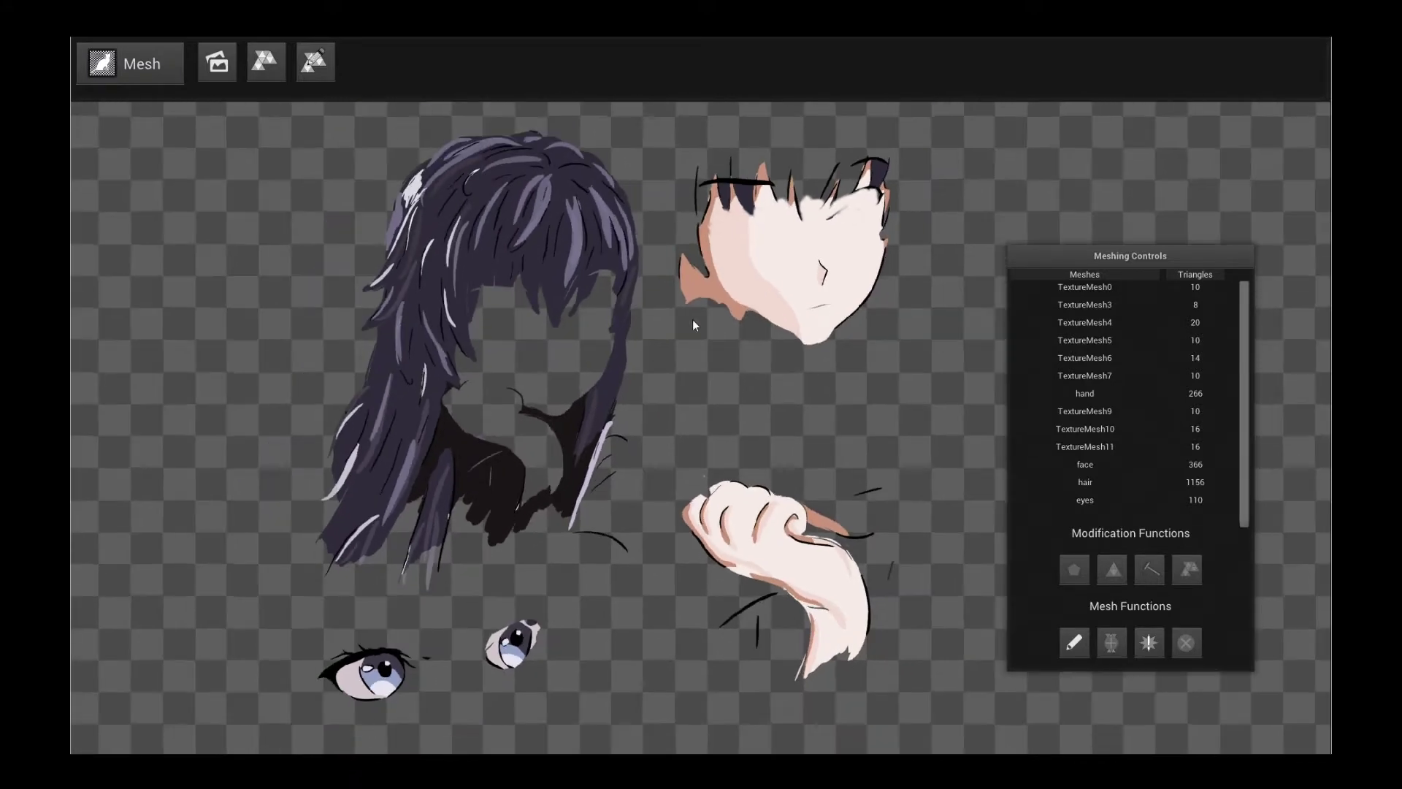
Step: View the wireframes of the hair, face, hand and eyes meshes in Meshing Controls
click(554, 236)
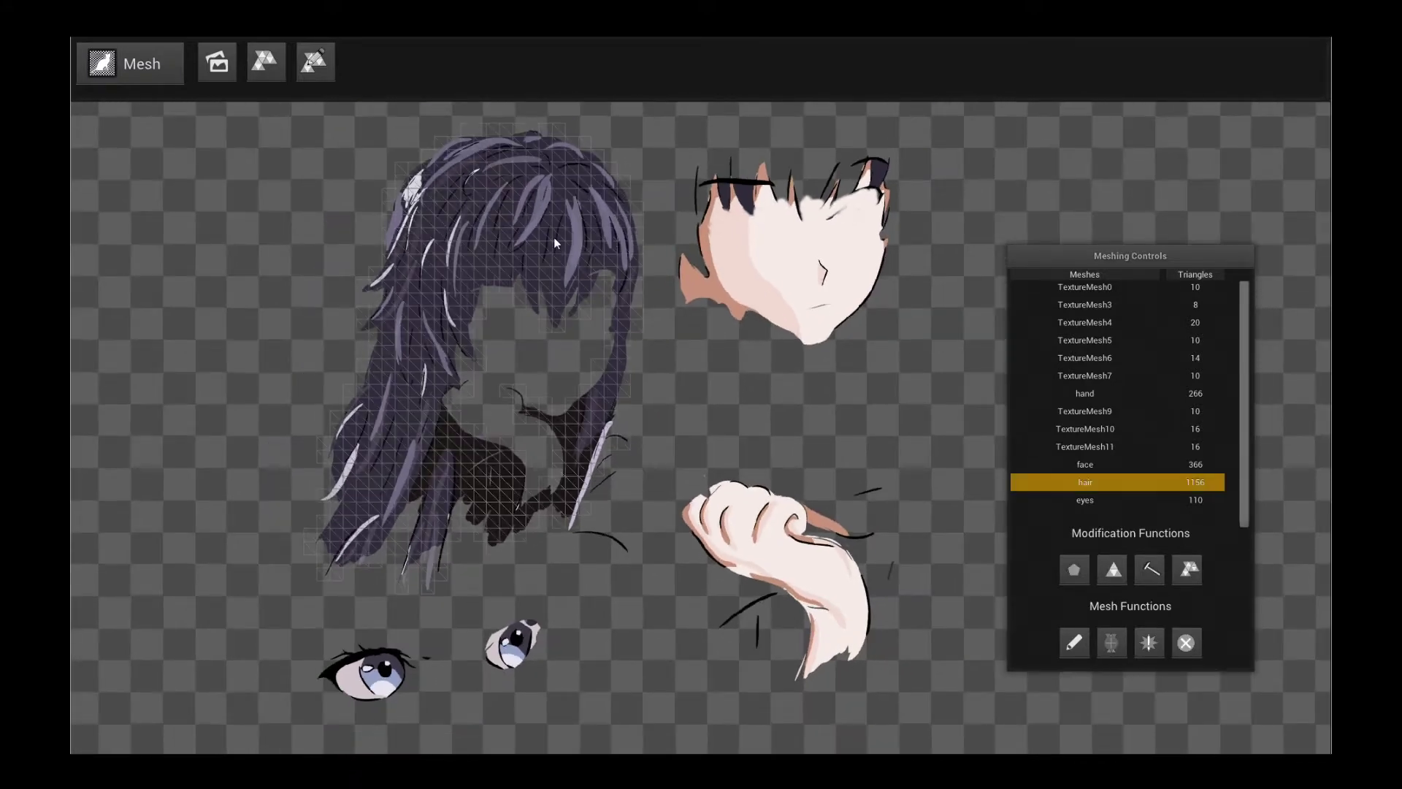
click(813, 251)
click(803, 572)
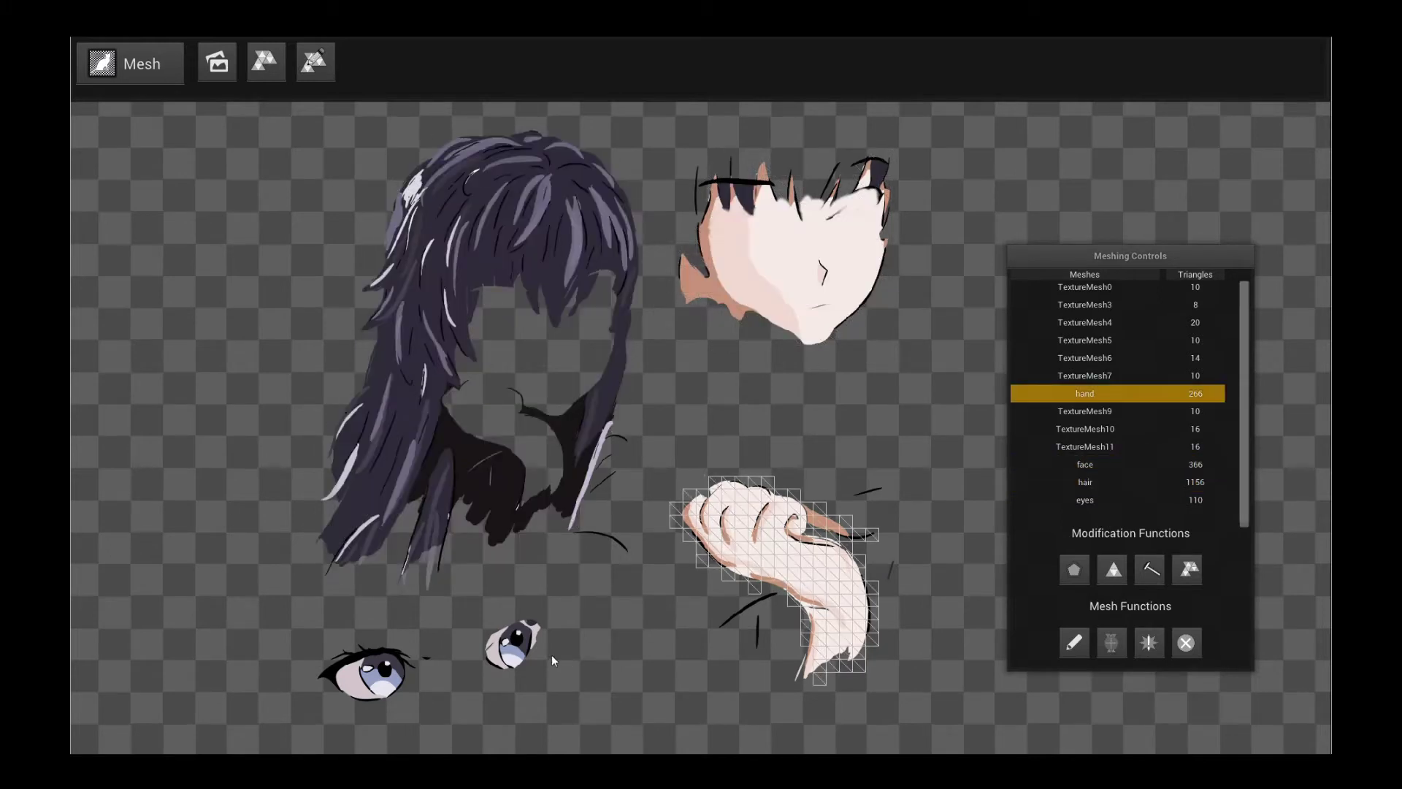
click(544, 650)
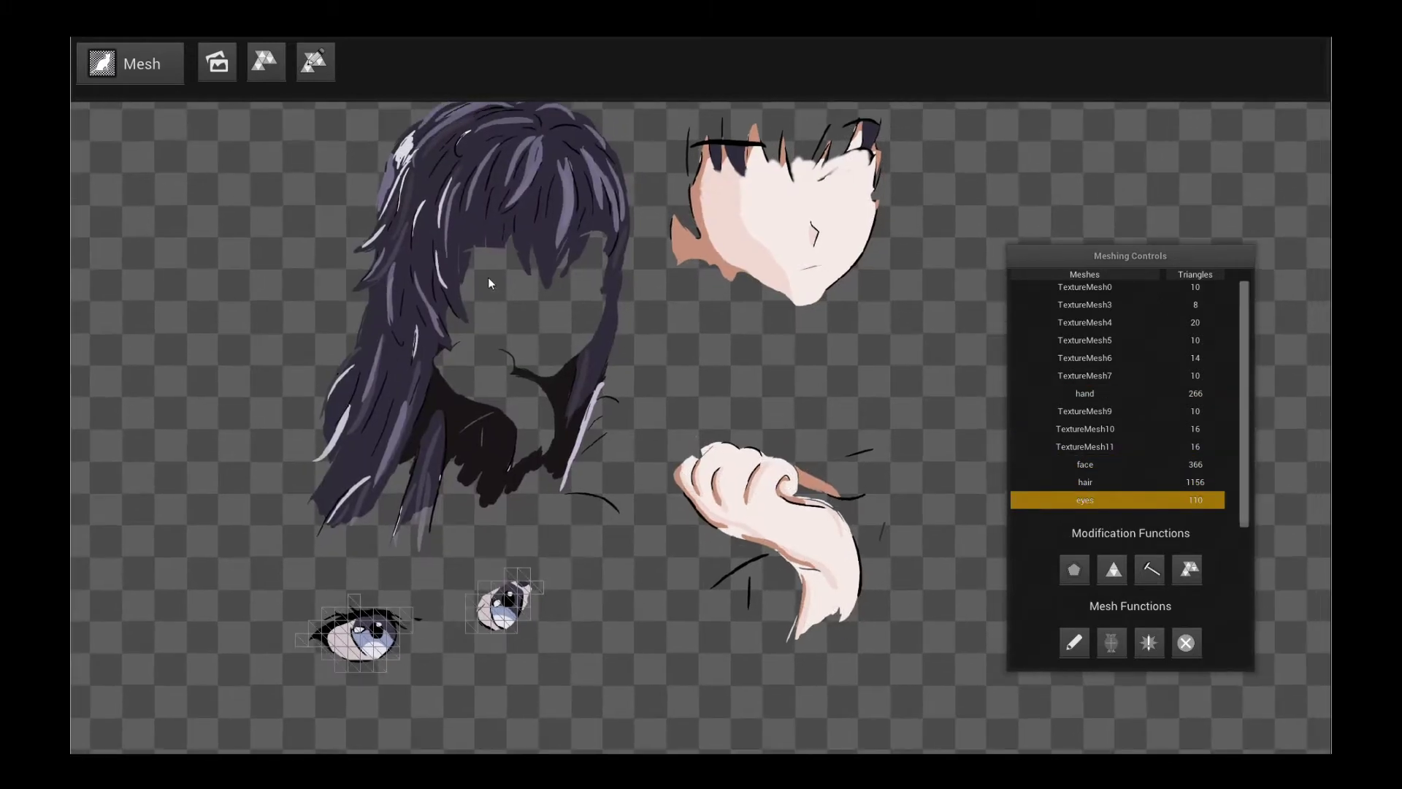
Step: Recheck the face, hand and hair meshes, then switch the workspace to Rig mode
click(773, 222)
click(774, 511)
click(556, 224)
click(153, 73)
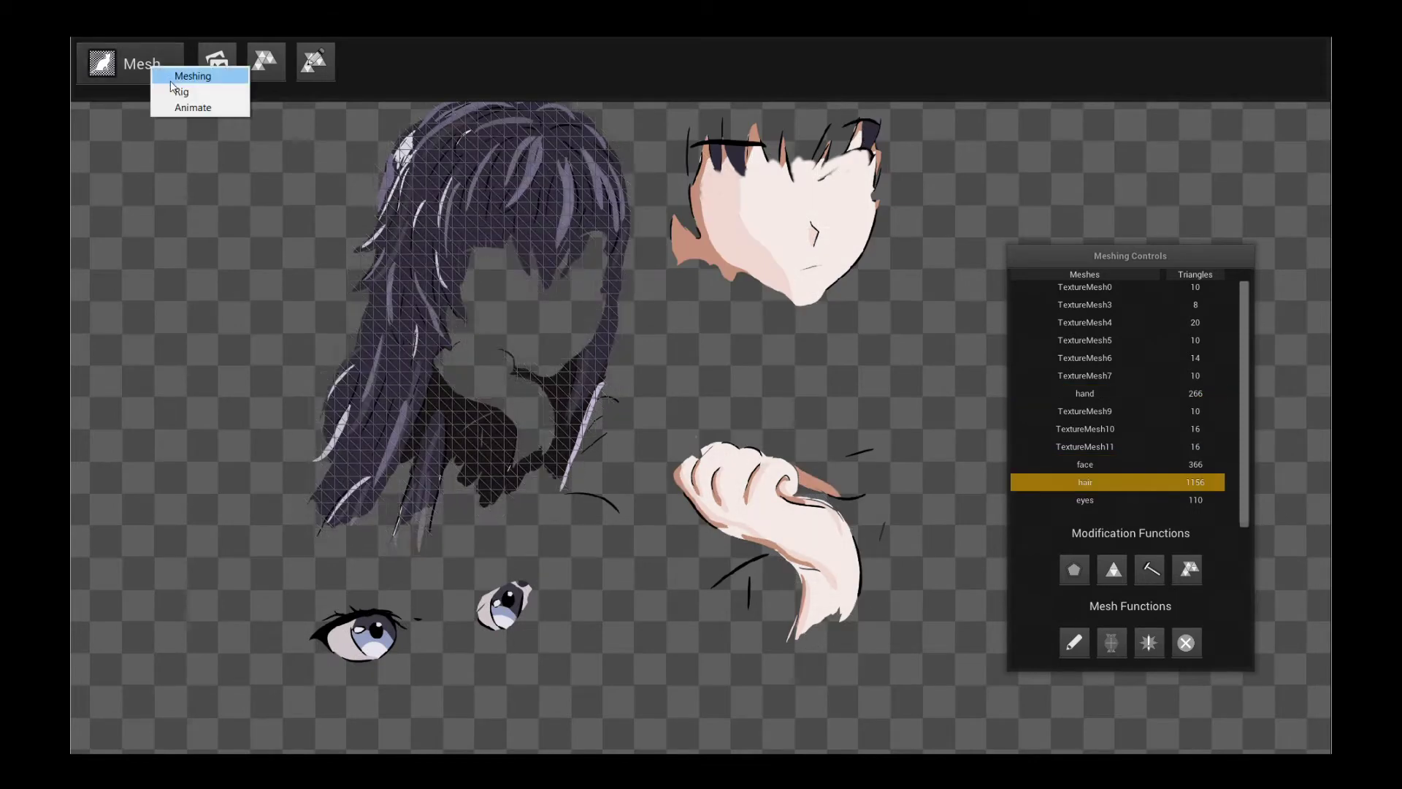
click(177, 91)
Step: In Bone Mode, select the vertical Bone_1 and the horizontal root Bone_0
scroll(792, 328, up, 3)
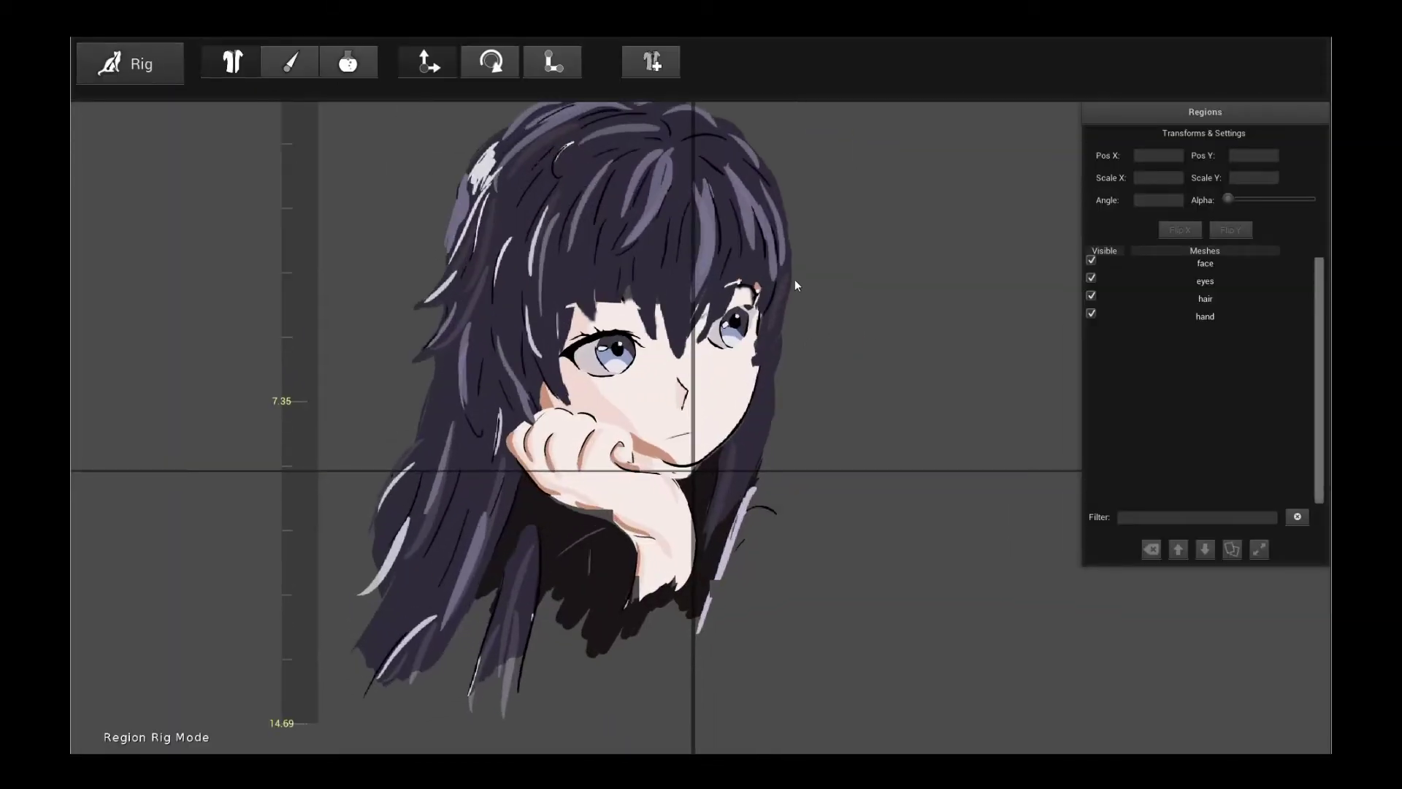
click(314, 73)
scroll(676, 436, down, 1)
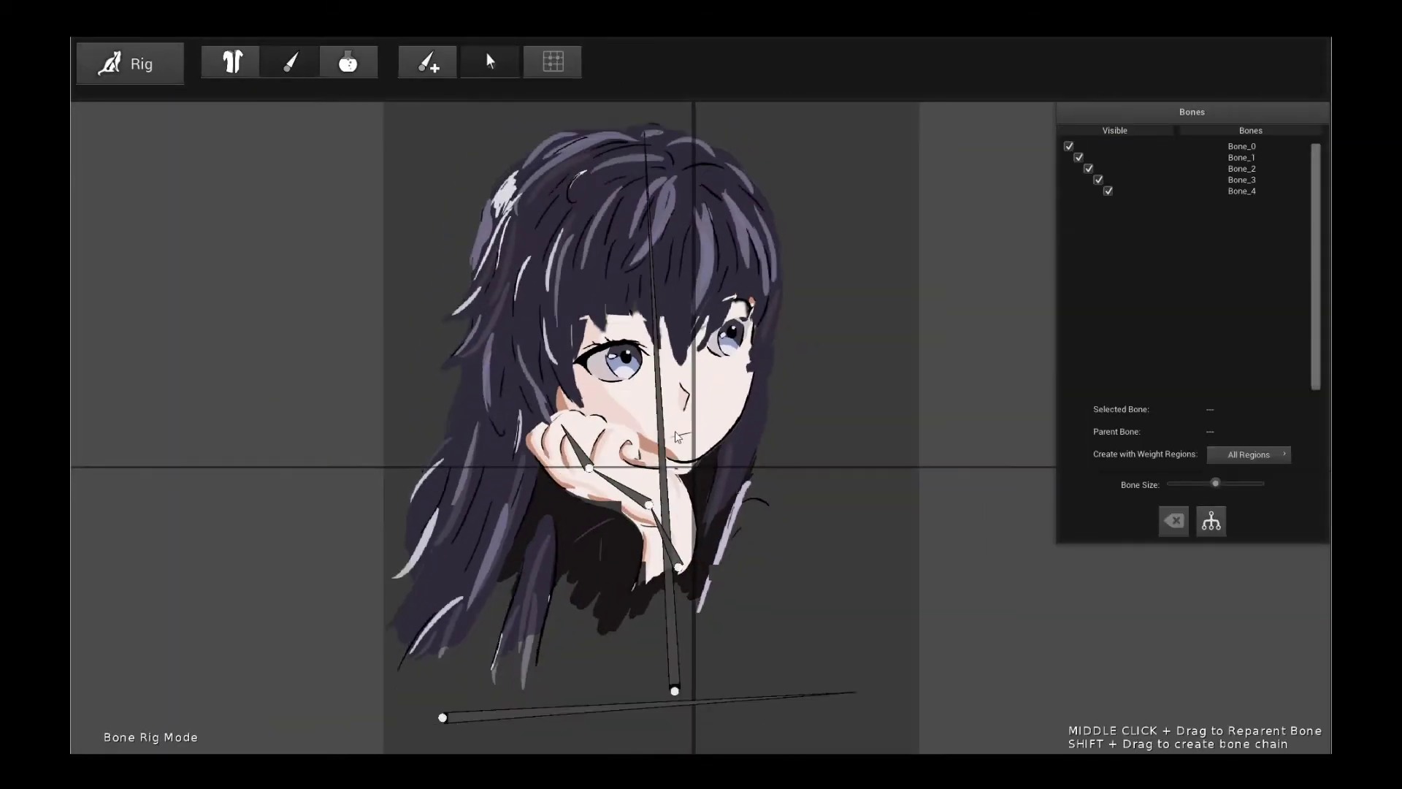
click(678, 567)
click(761, 698)
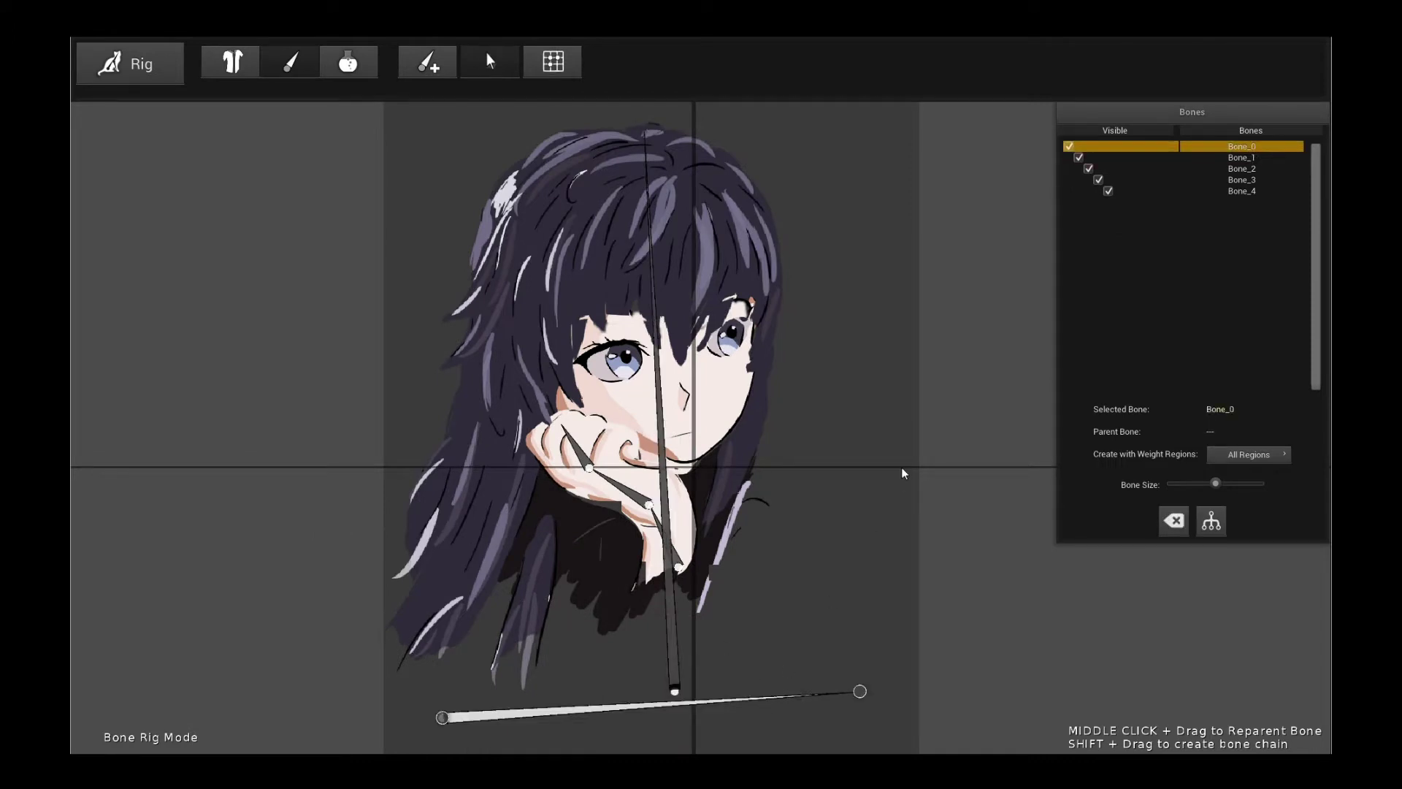
Step: Return to Region Mode and select the hair region, then the face region
scroll(898, 471, up, 1)
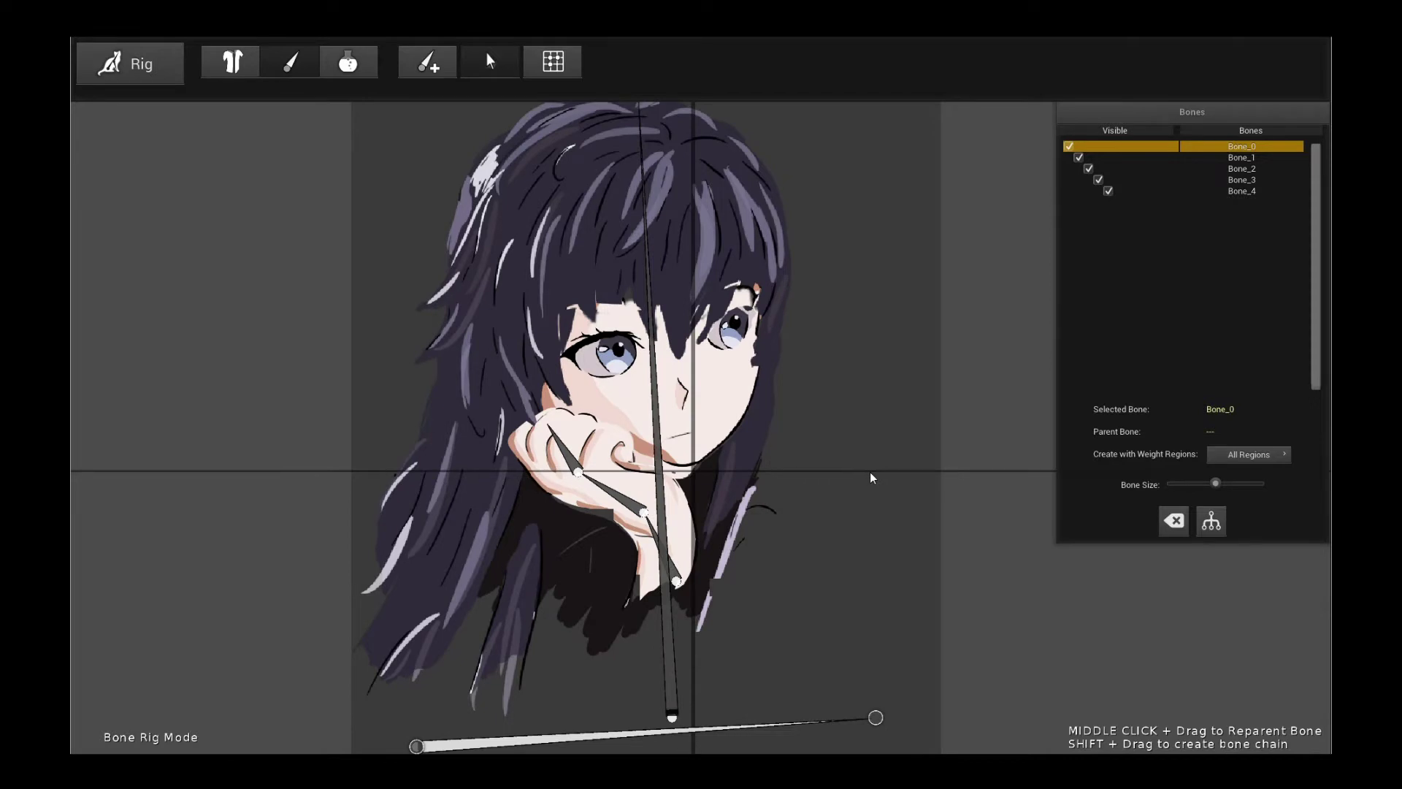
click(215, 76)
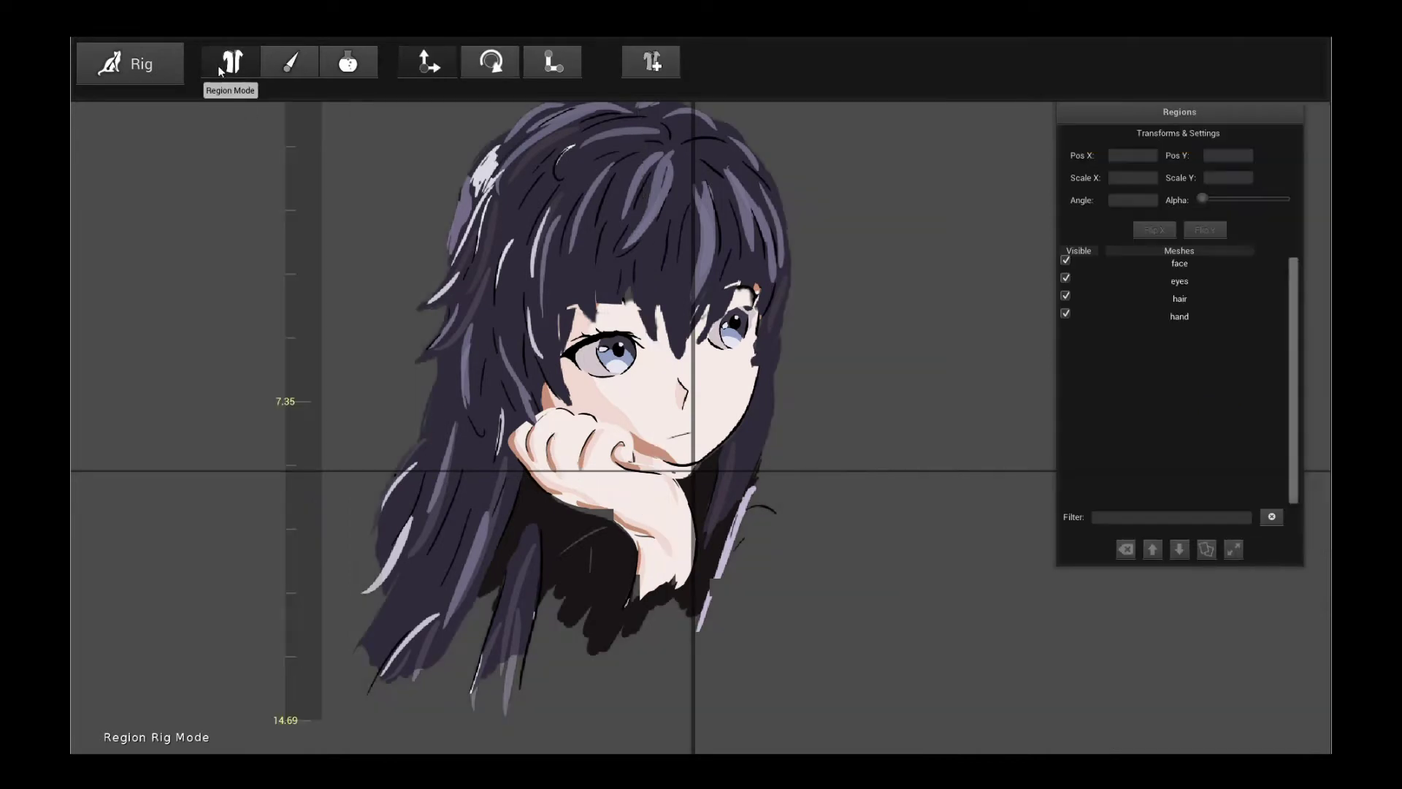
click(685, 253)
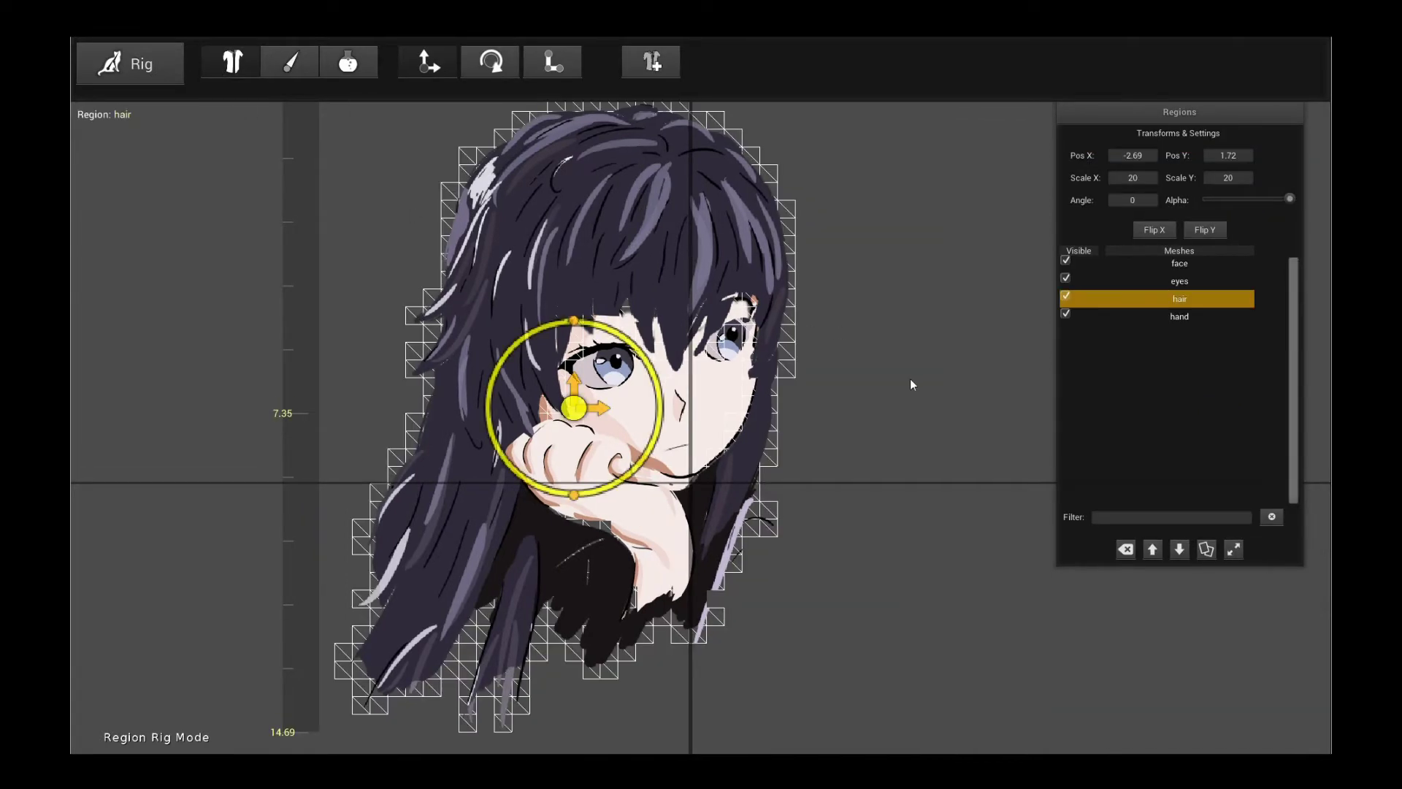
click(1211, 268)
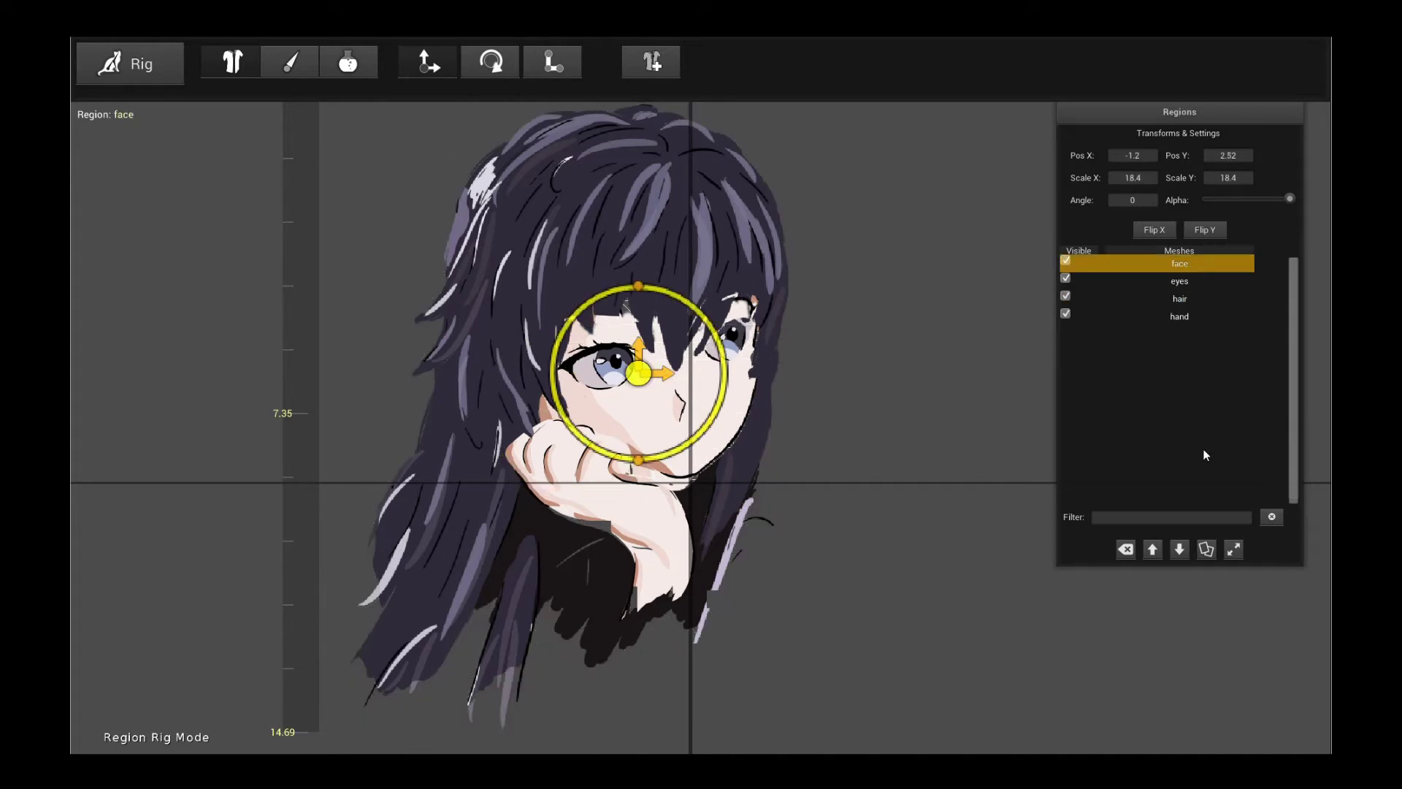
Step: Filter the region list by 'fa', 'eye', 'hai' and 'ac', then deselect the face region
click(1190, 518)
text(f)
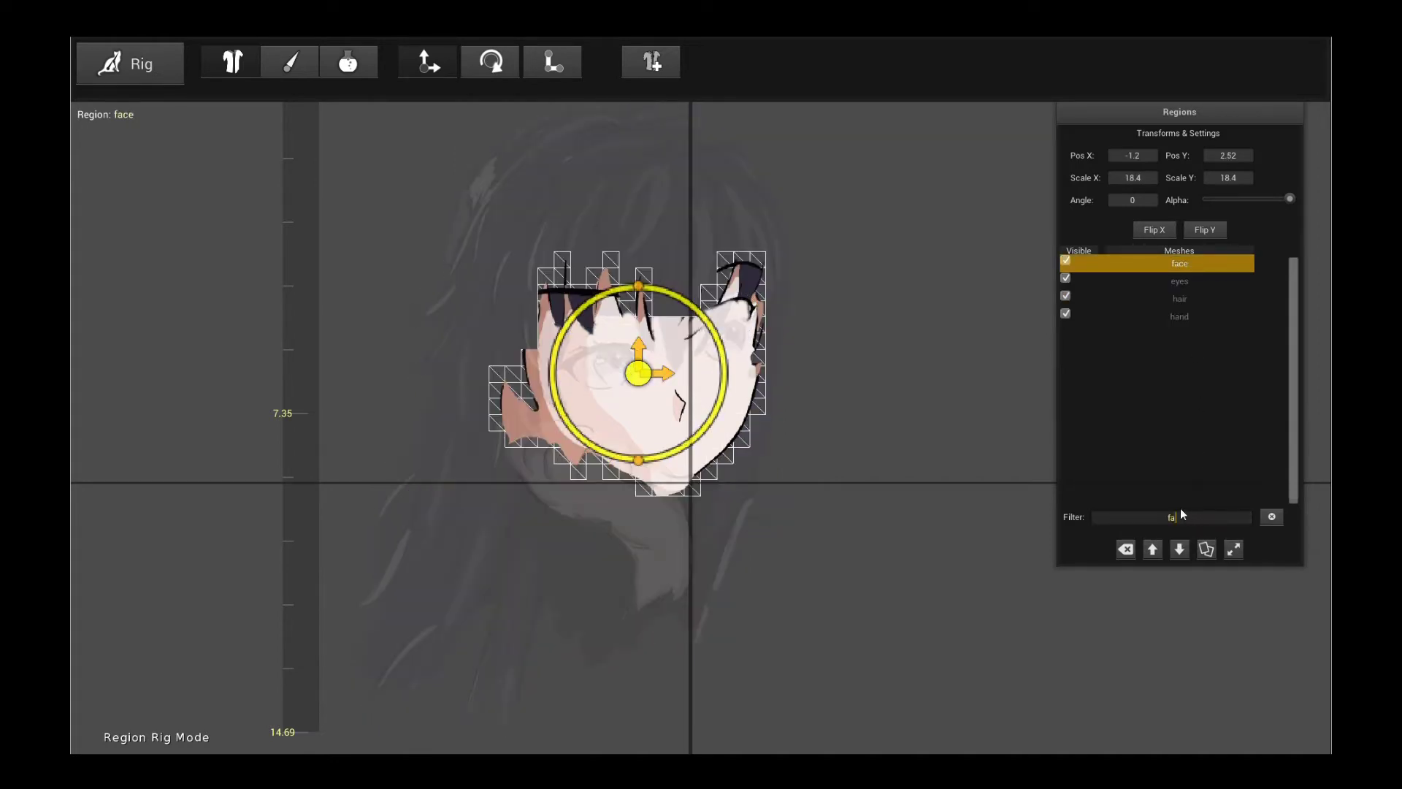
text(a)
key(BackSpace)
key(BackSpace)
text(eye)
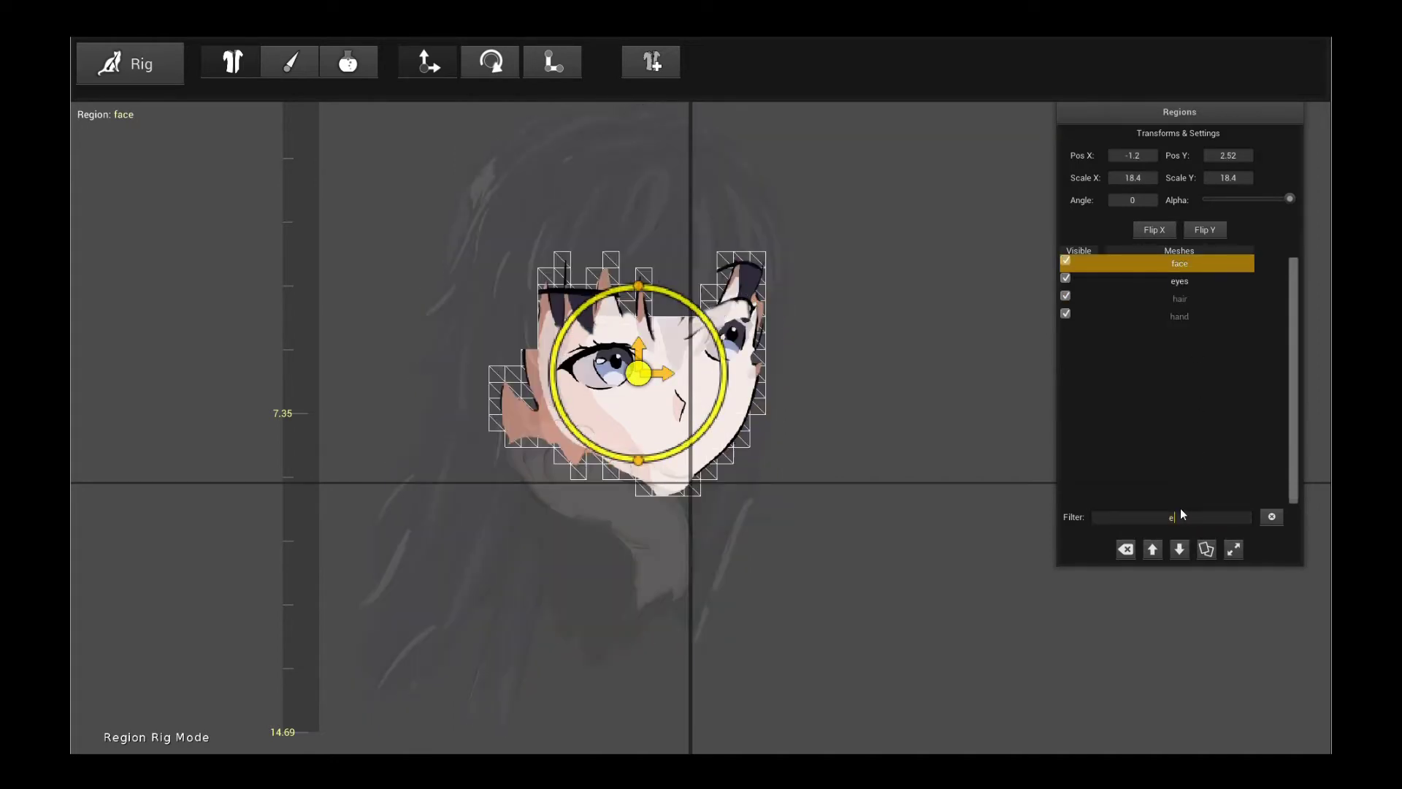
key(BackSpace)
key(BackSpace)
key(BackSpace)
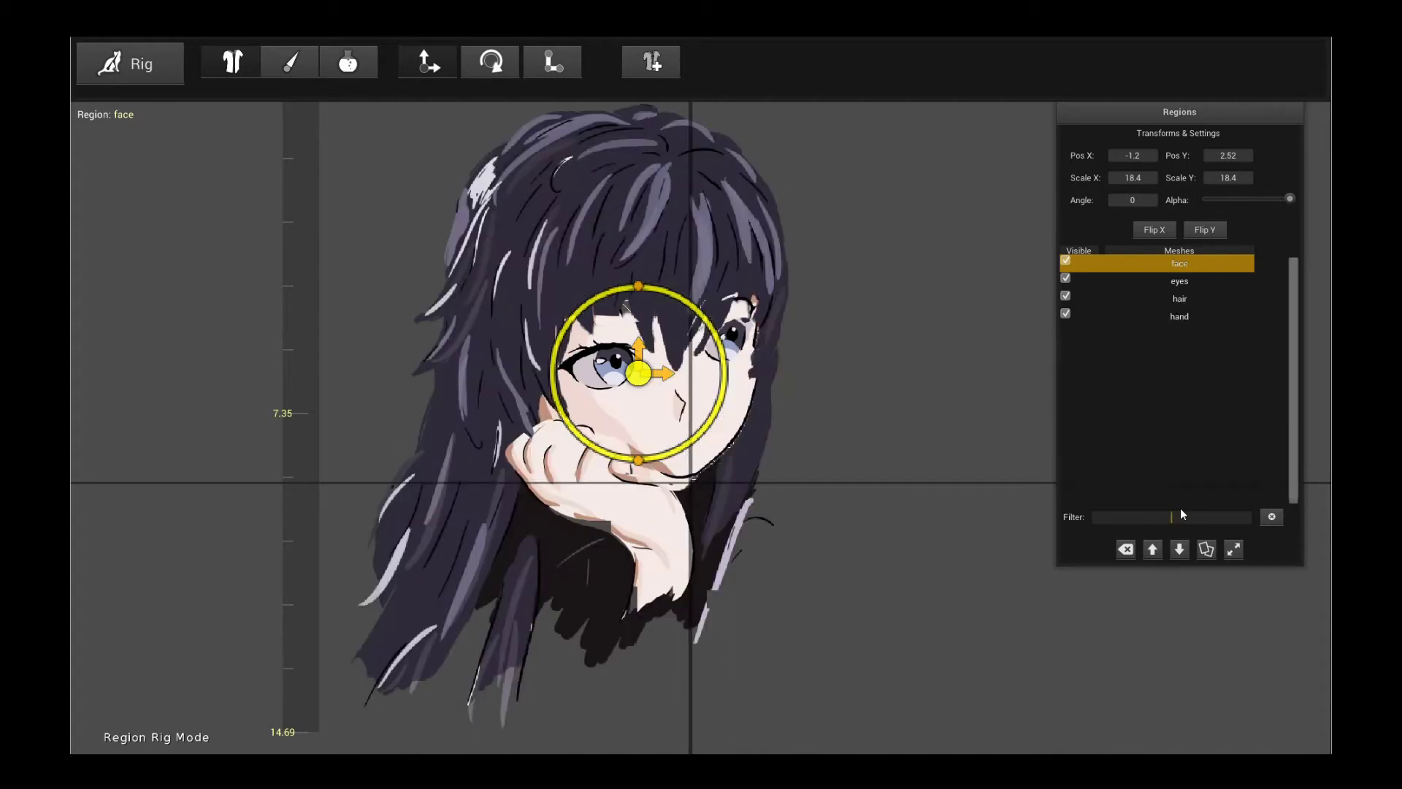
text(hai)
key(BackSpace)
key(BackSpace)
key(BackSpace)
text(ac)
key(BackSpace)
key(BackSpace)
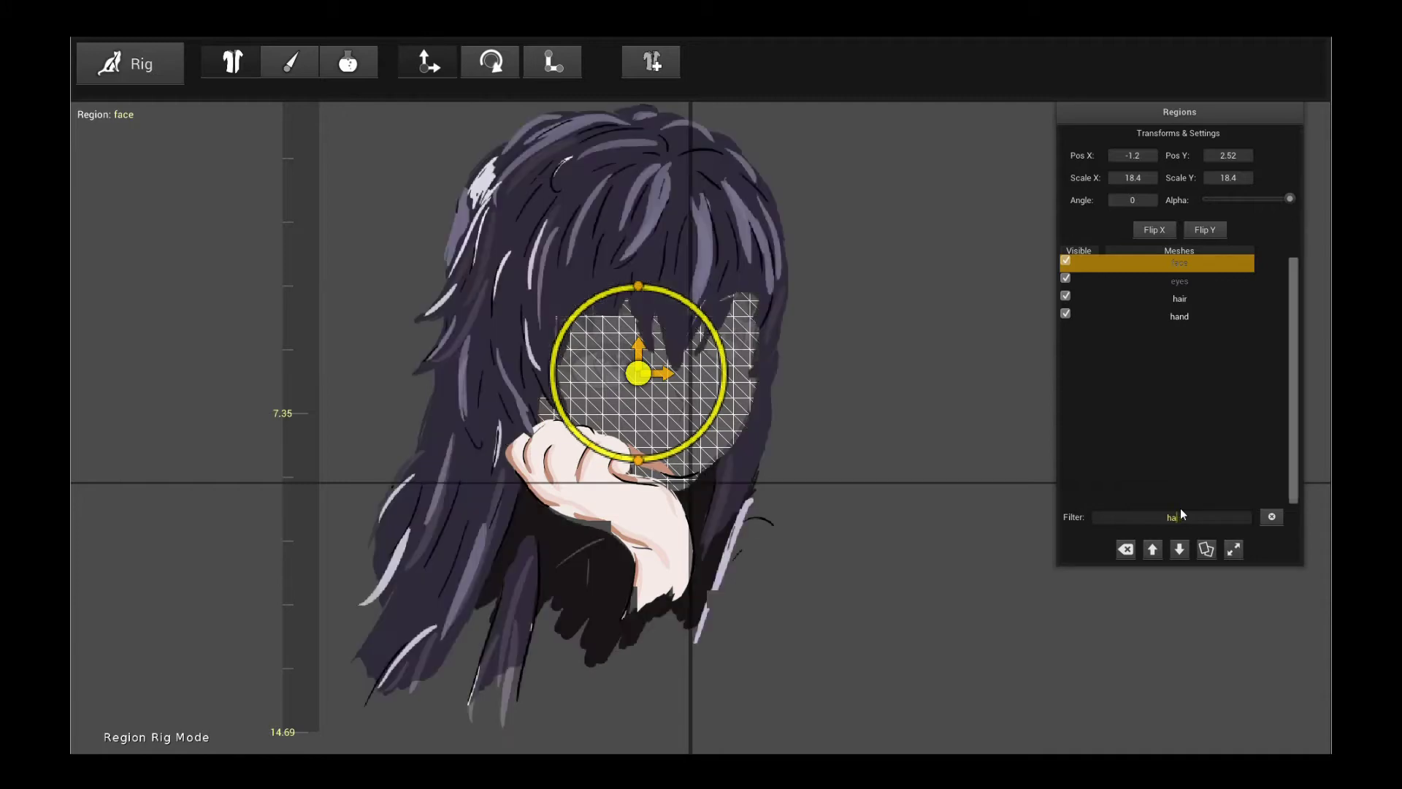
click(1002, 440)
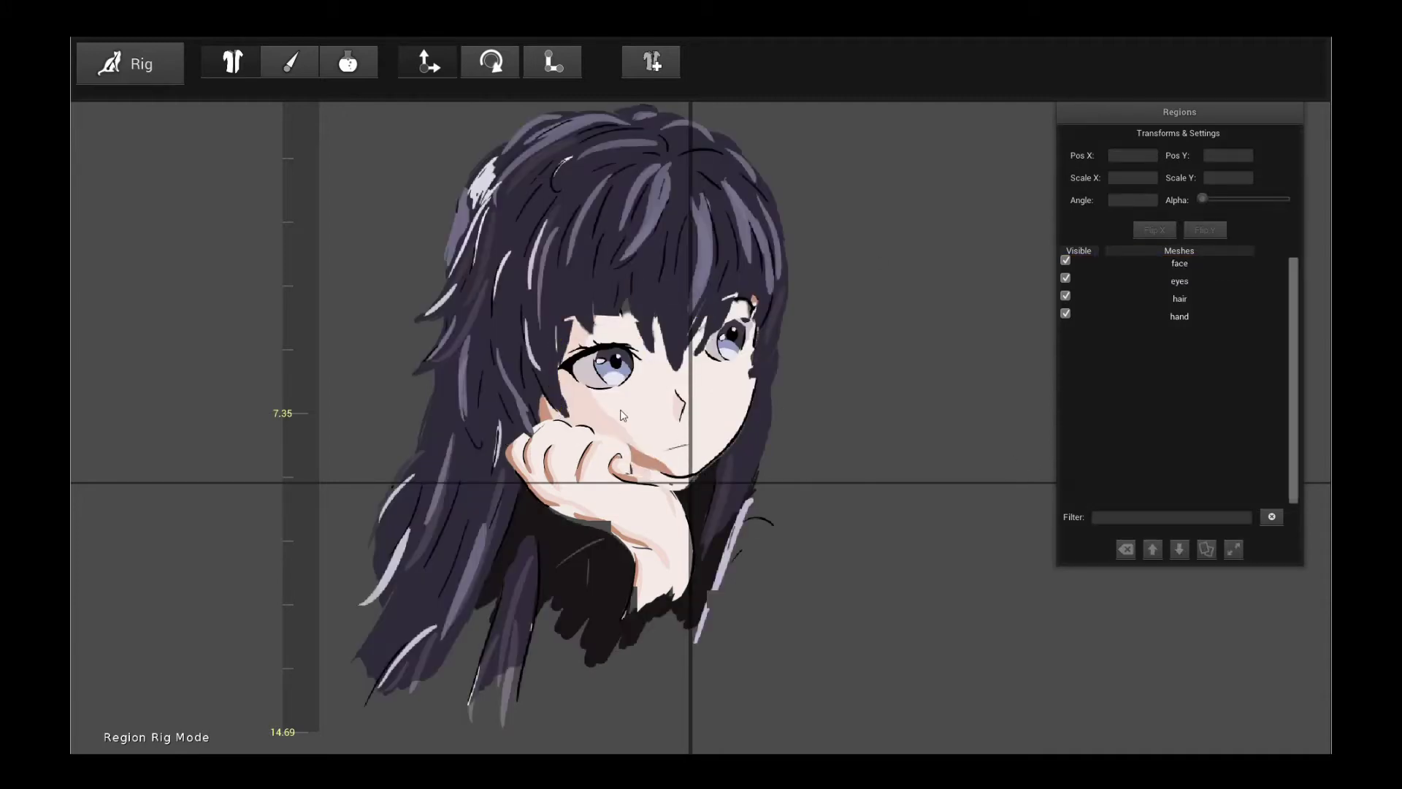
click(116, 70)
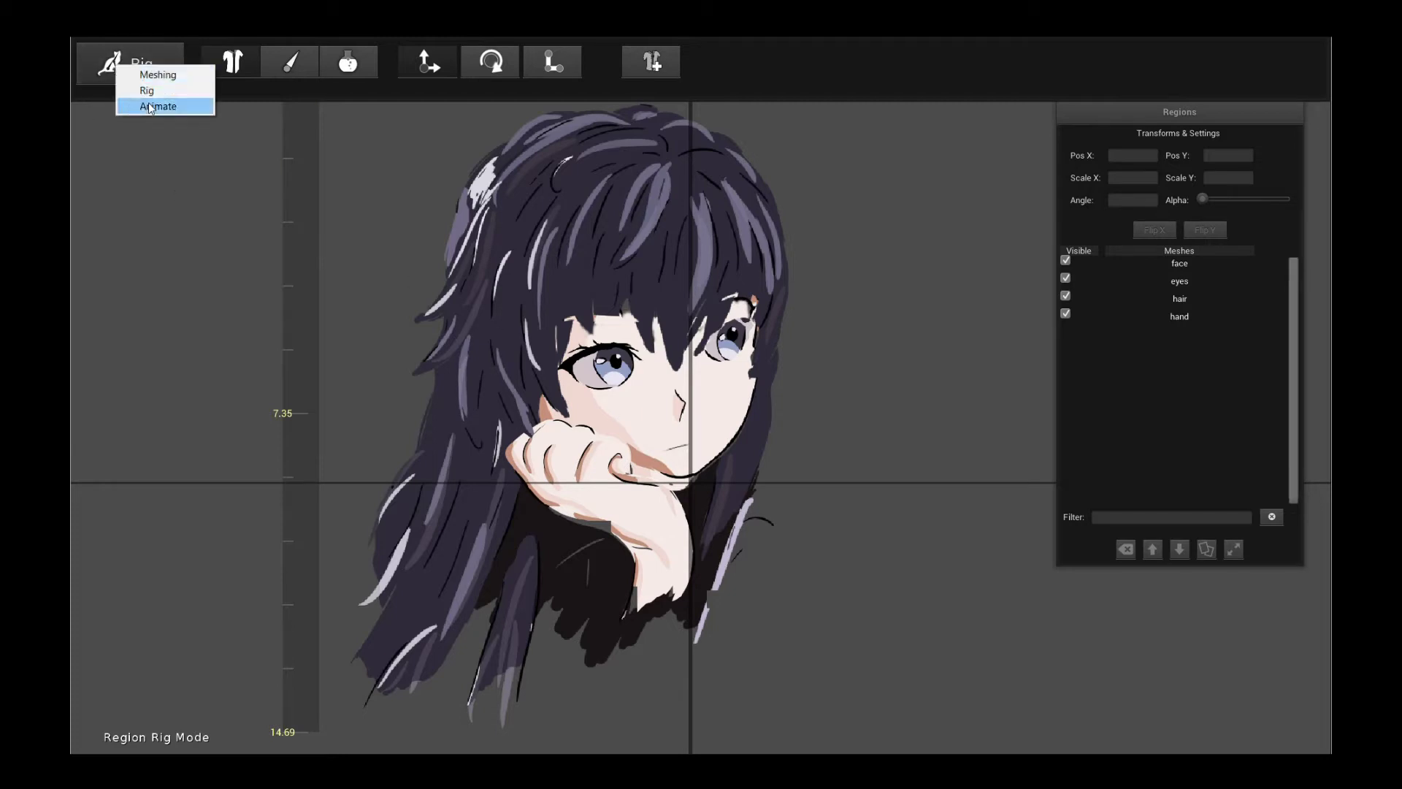
Step: Enter Animate mode, zoom in on the face, and play the default clip, stopping back at frame 0
click(151, 108)
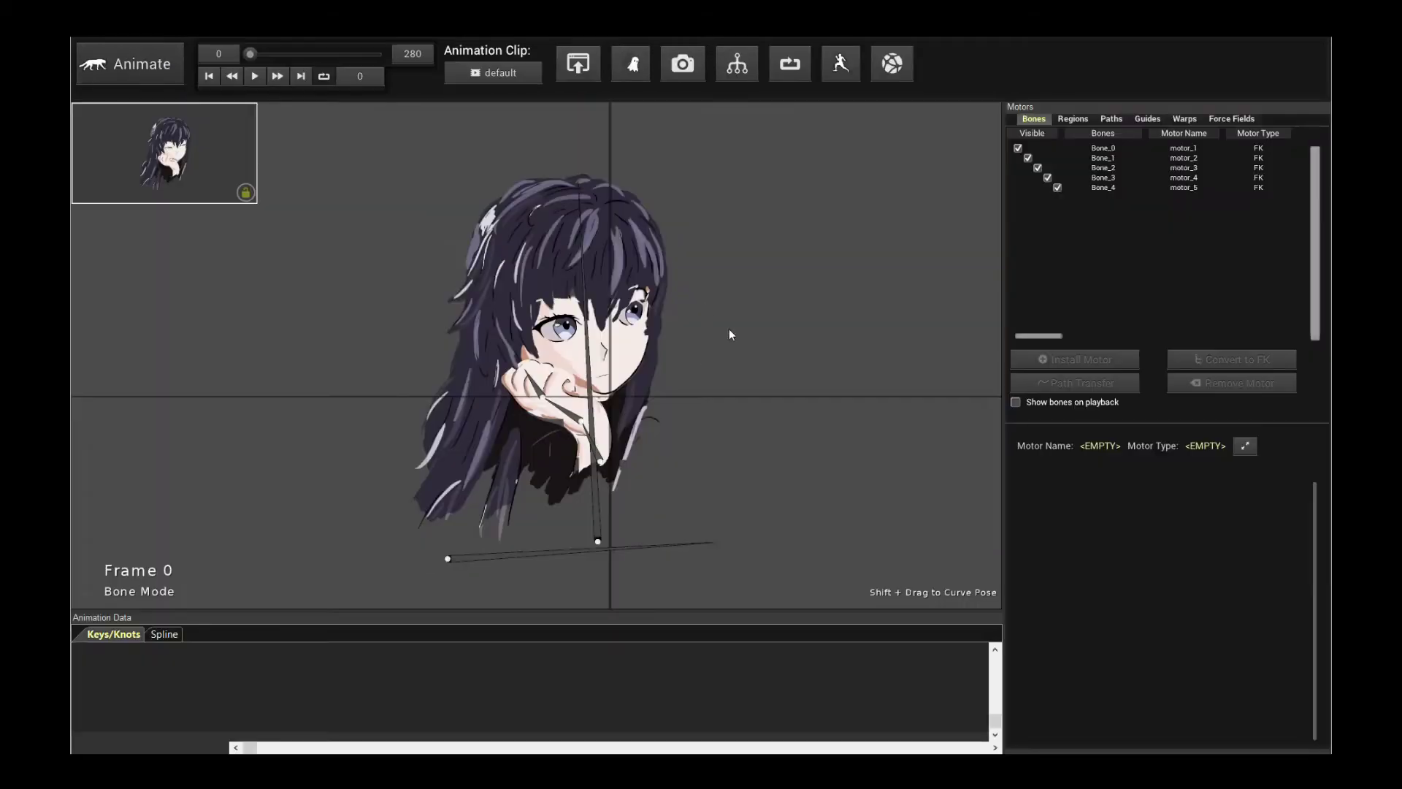
scroll(730, 334, up, 4)
scroll(736, 261, up, 3)
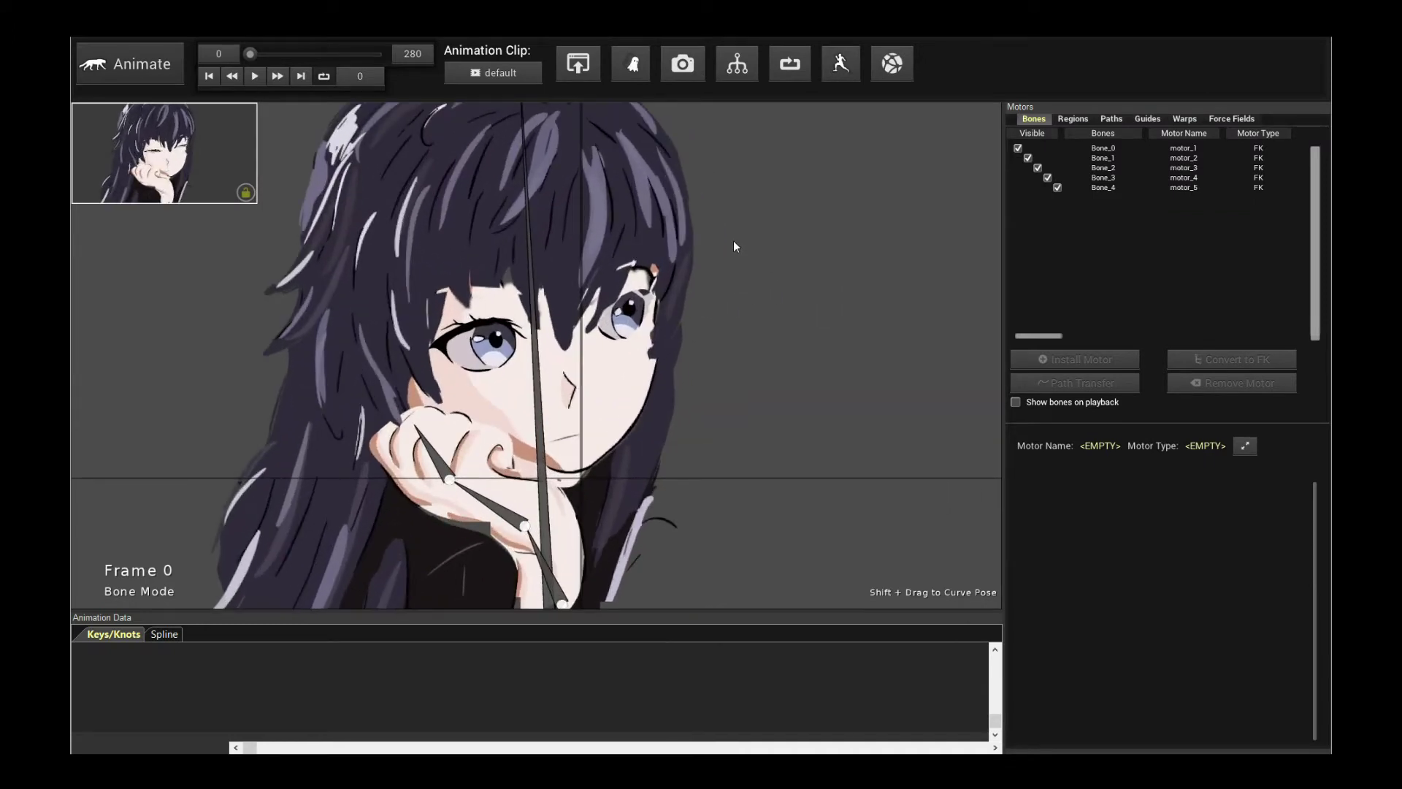
click(252, 80)
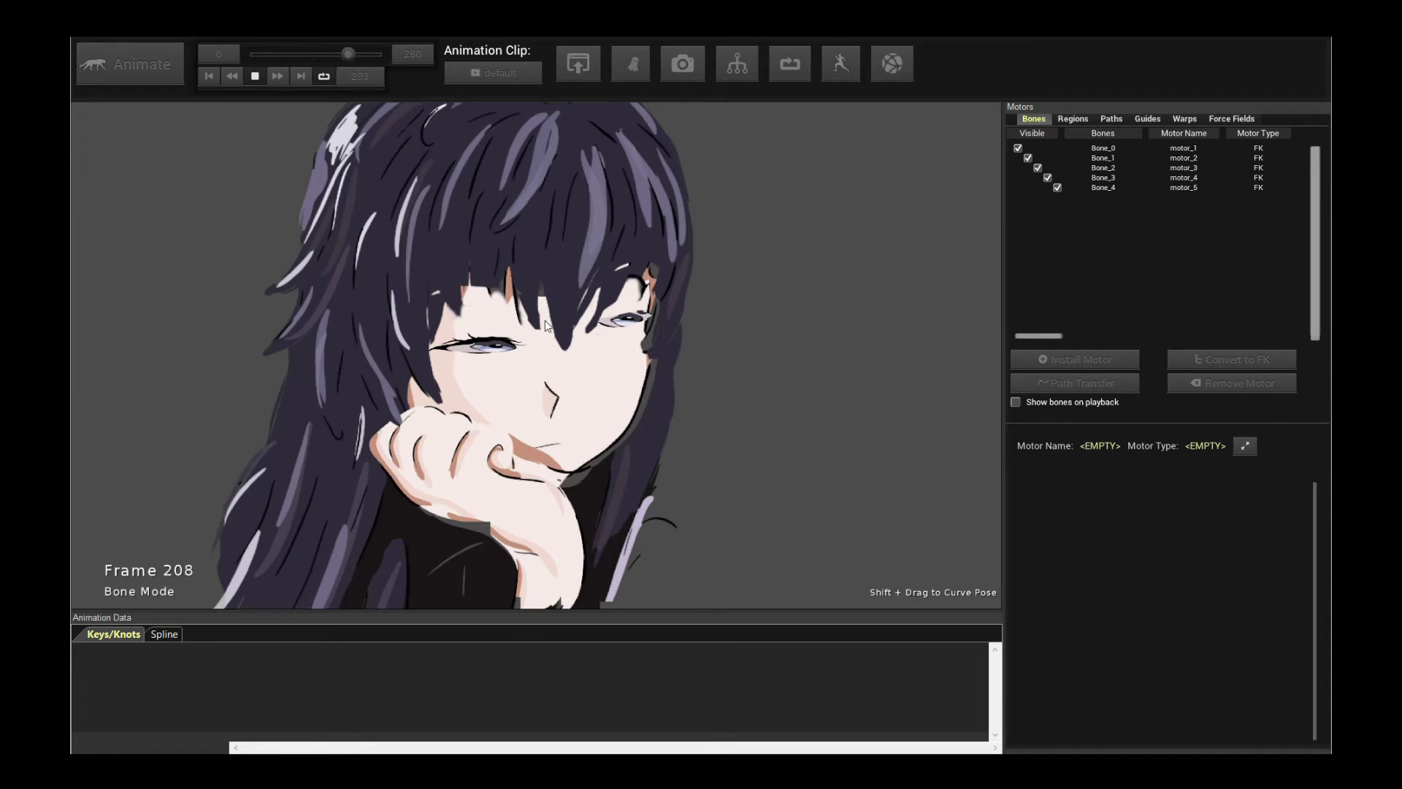
click(330, 76)
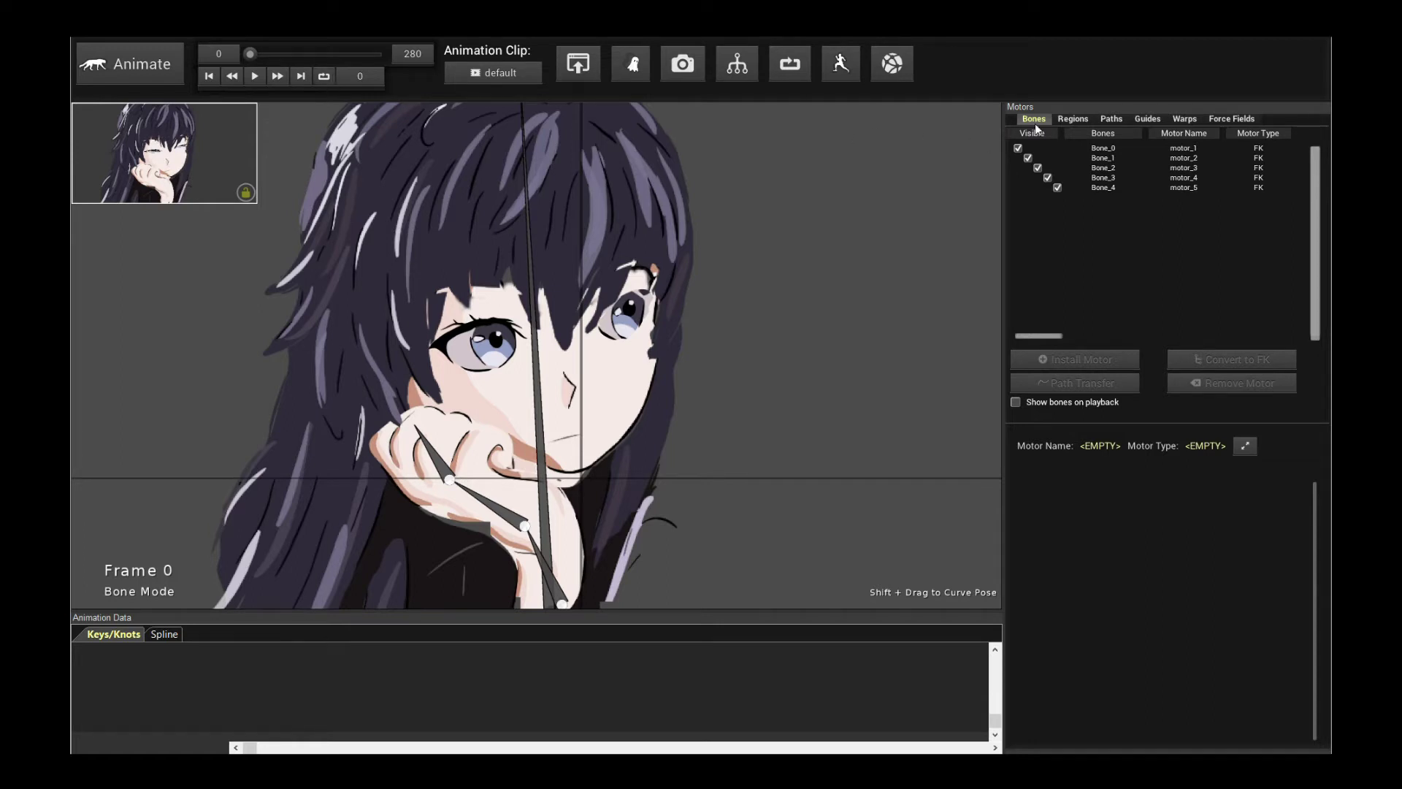
Step: Select the face region's motor and begin editing its deform grid at frame 0
click(1072, 119)
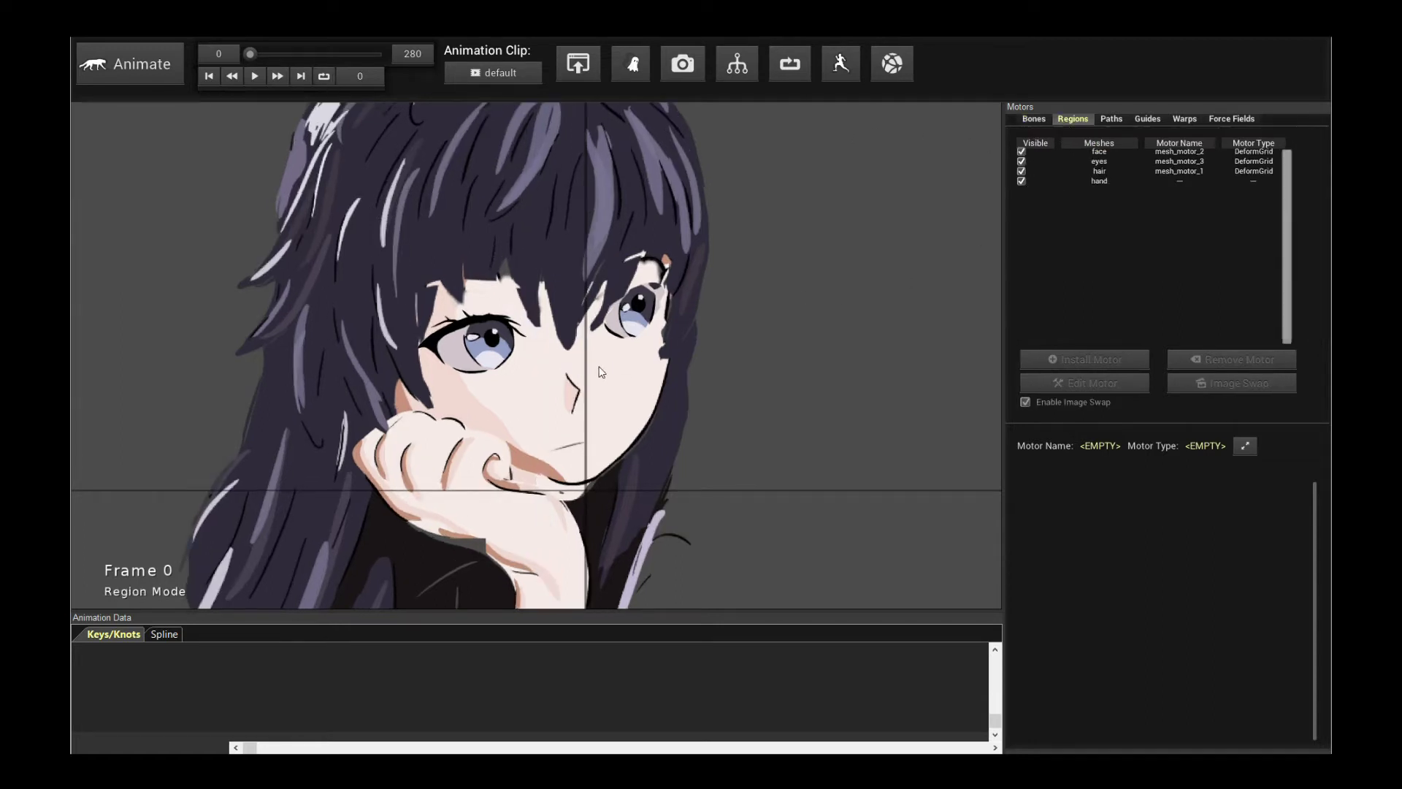
click(495, 354)
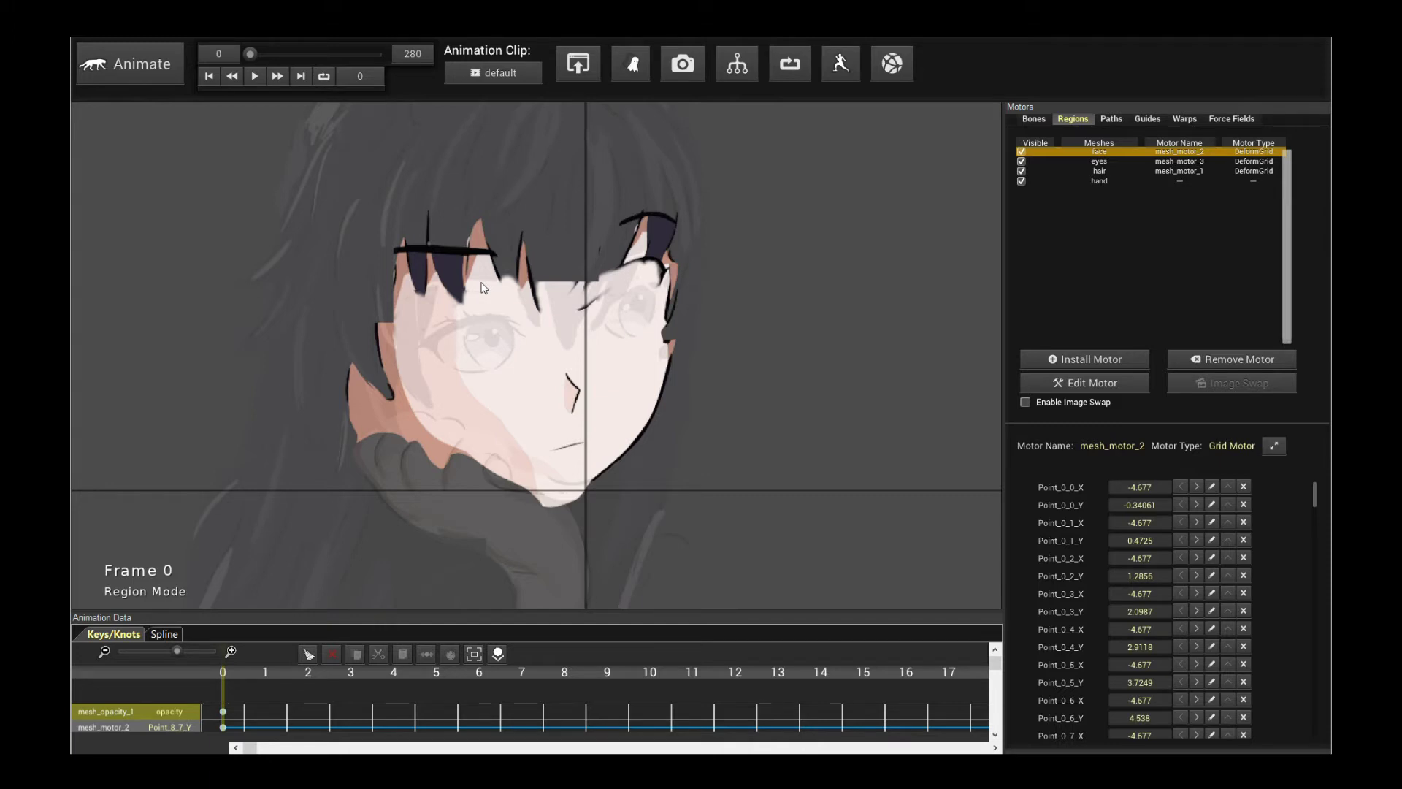
click(1084, 383)
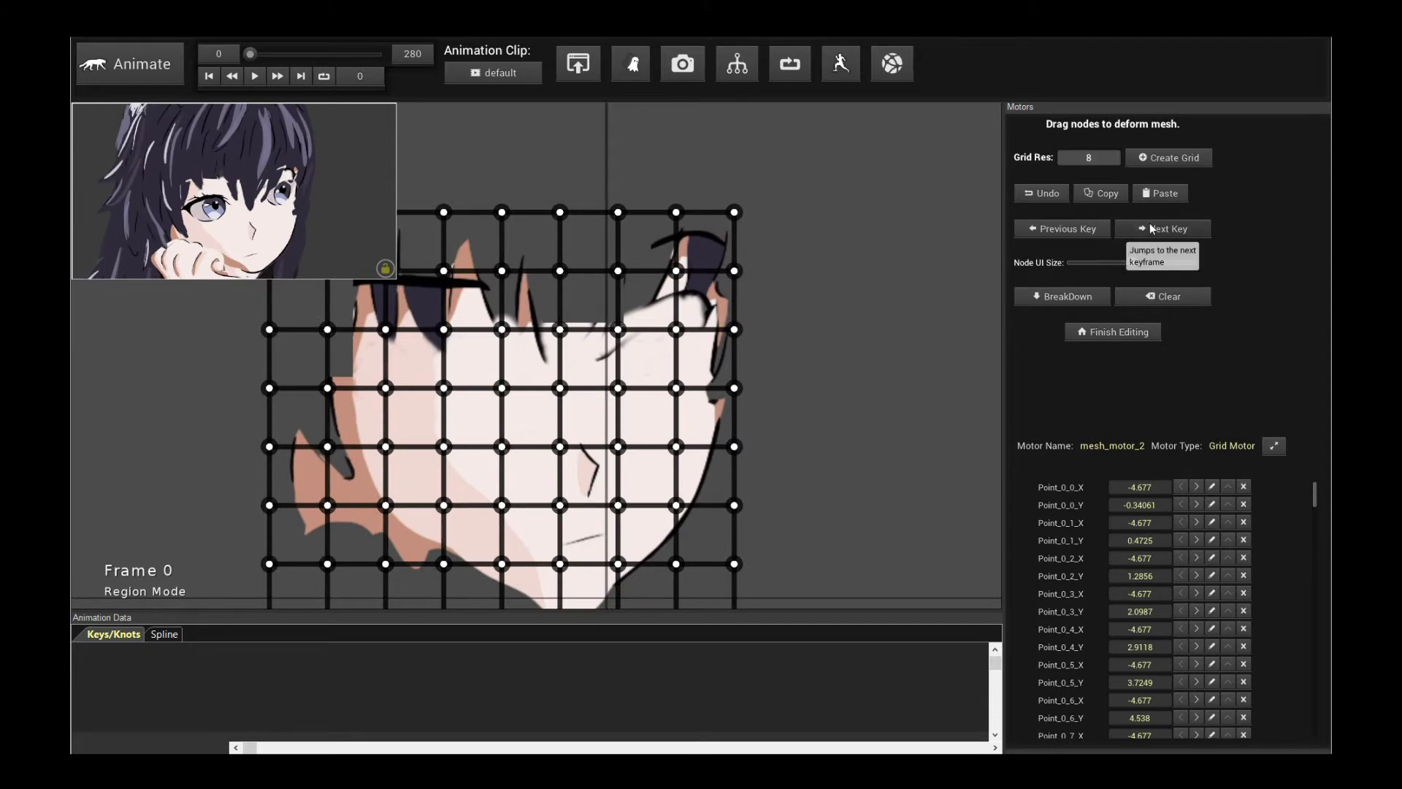
click(1150, 225)
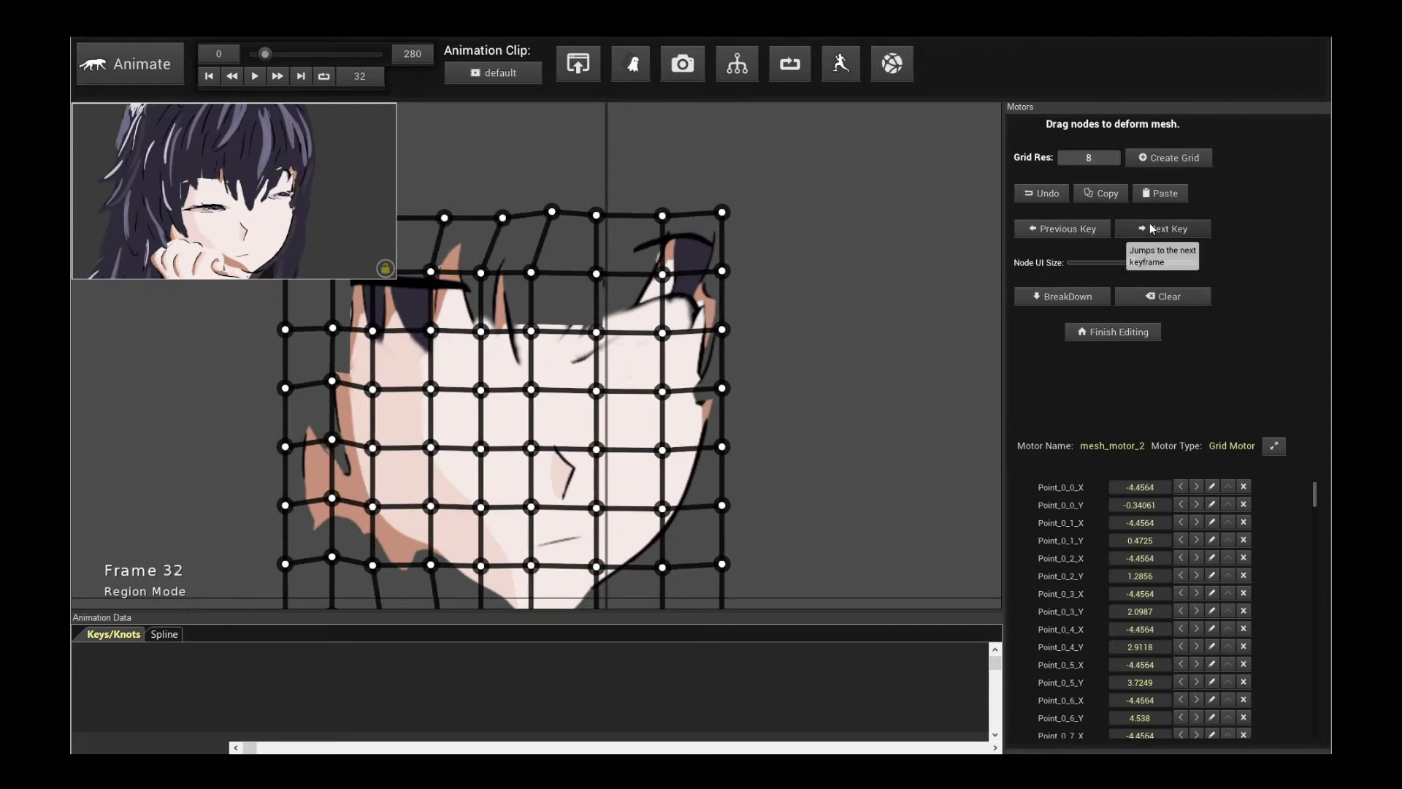
click(1091, 230)
Step: Step through the face keyframes at frames 0, 32 and 57, then finish editing and deselect the face
click(1186, 226)
click(1185, 227)
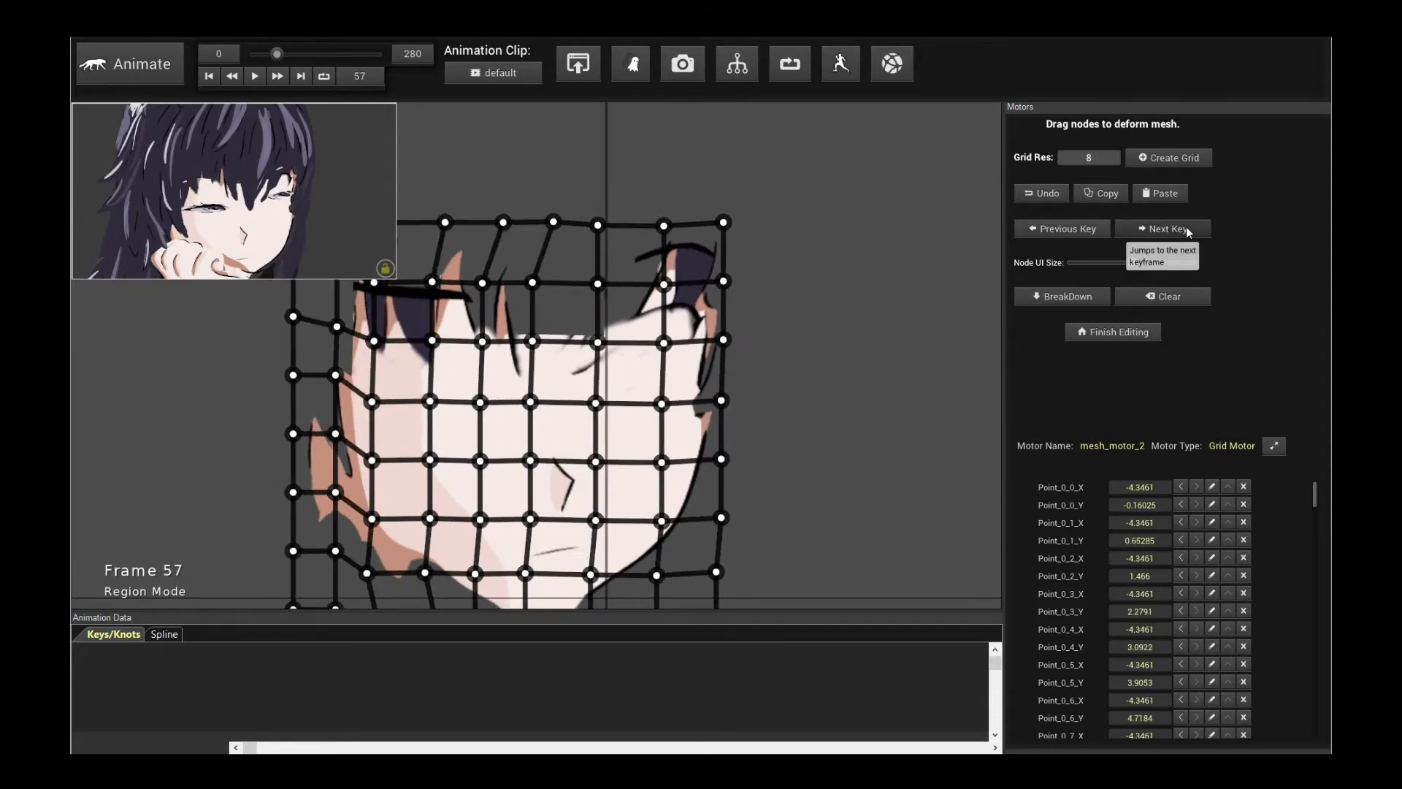
click(1089, 231)
click(1090, 231)
click(1168, 228)
click(1168, 229)
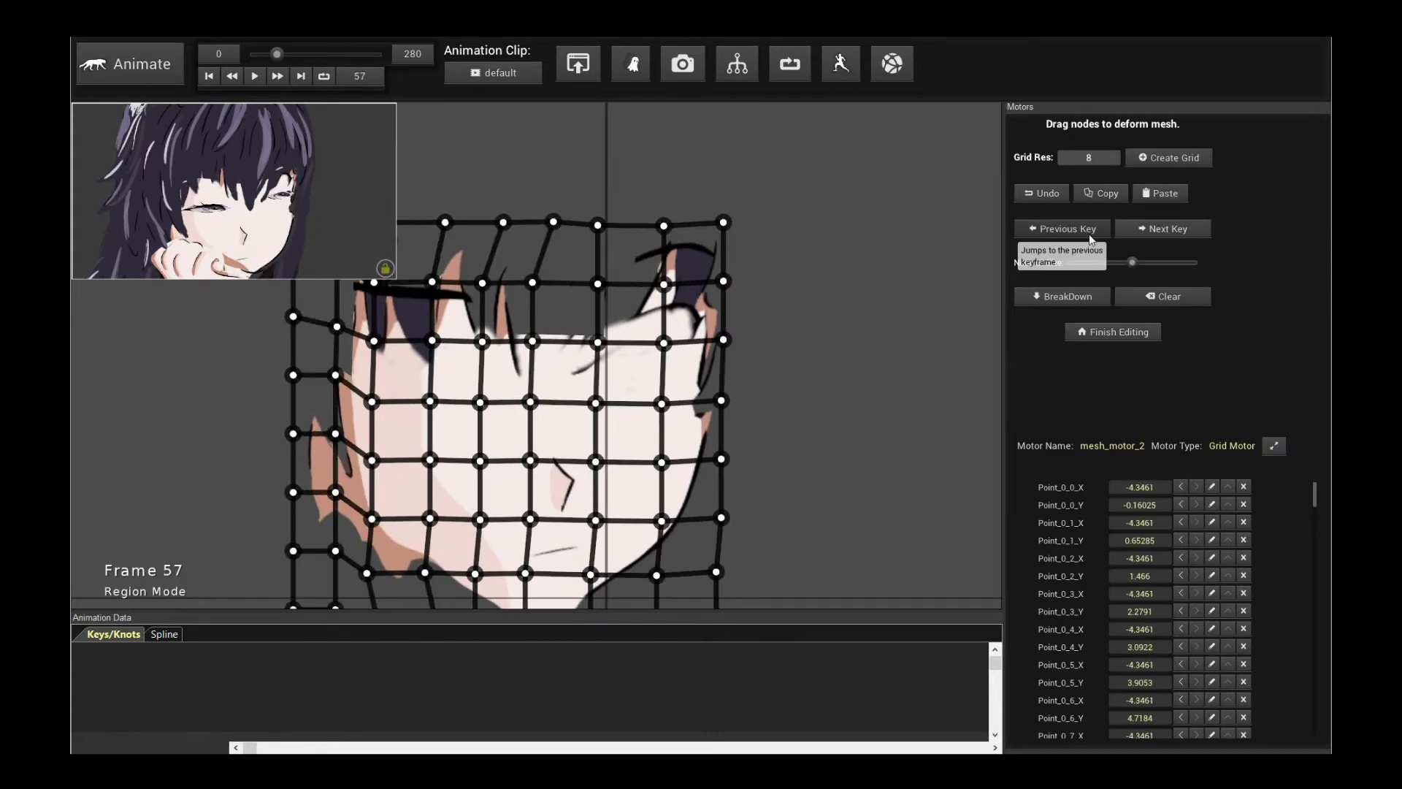
click(1088, 234)
click(1172, 226)
click(1076, 226)
click(1076, 226)
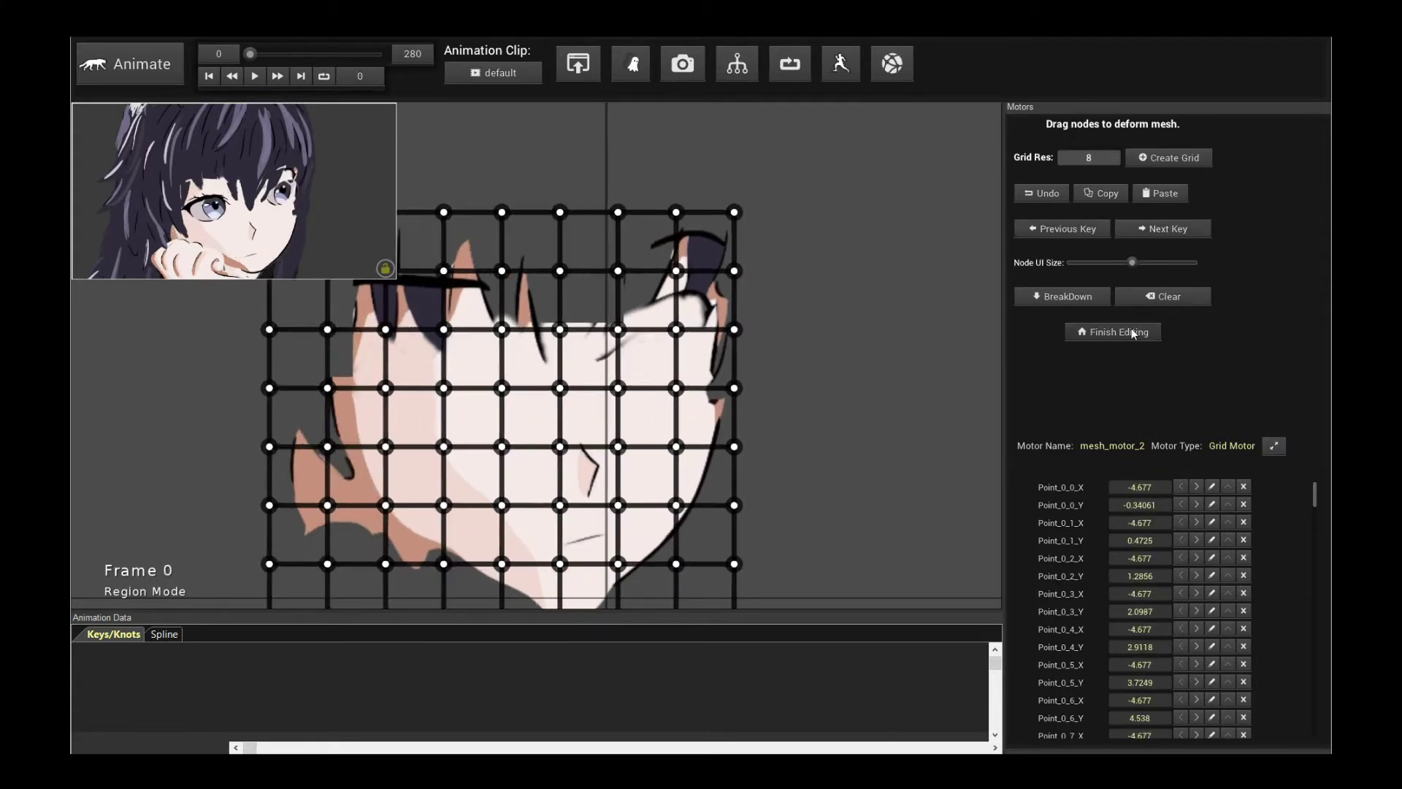
click(1112, 332)
click(1167, 173)
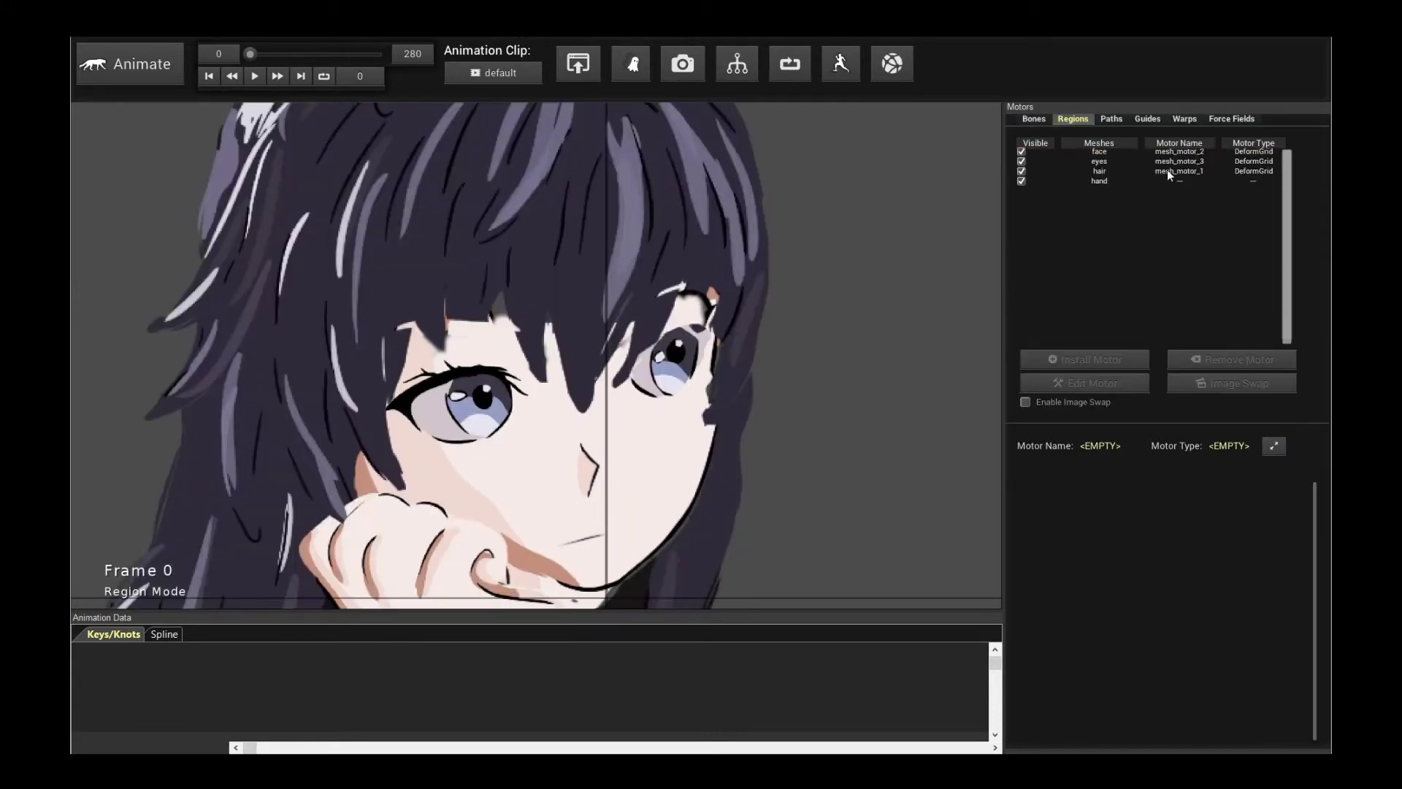
click(1099, 161)
click(1085, 382)
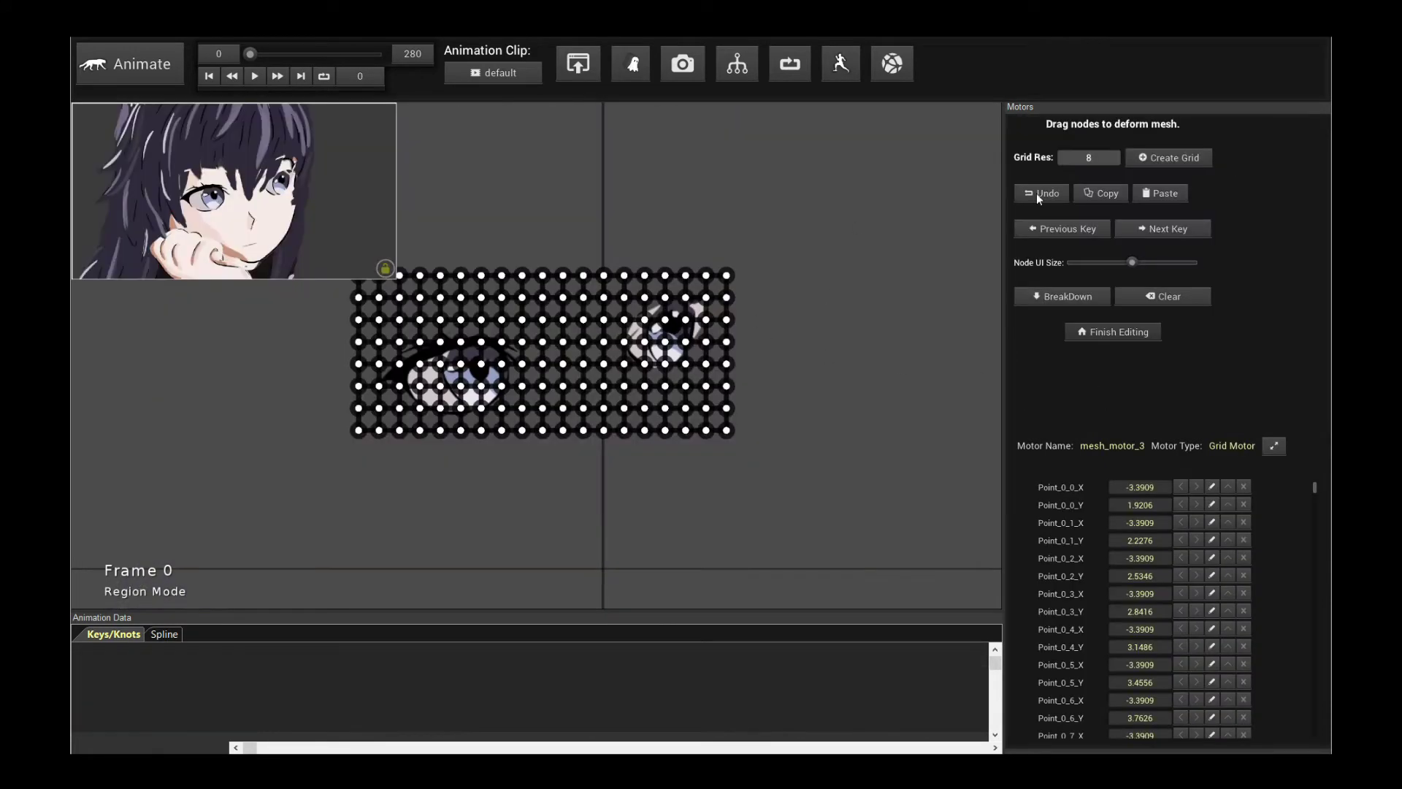
drag(1121, 263, 1096, 262)
scroll(865, 321, up, 3)
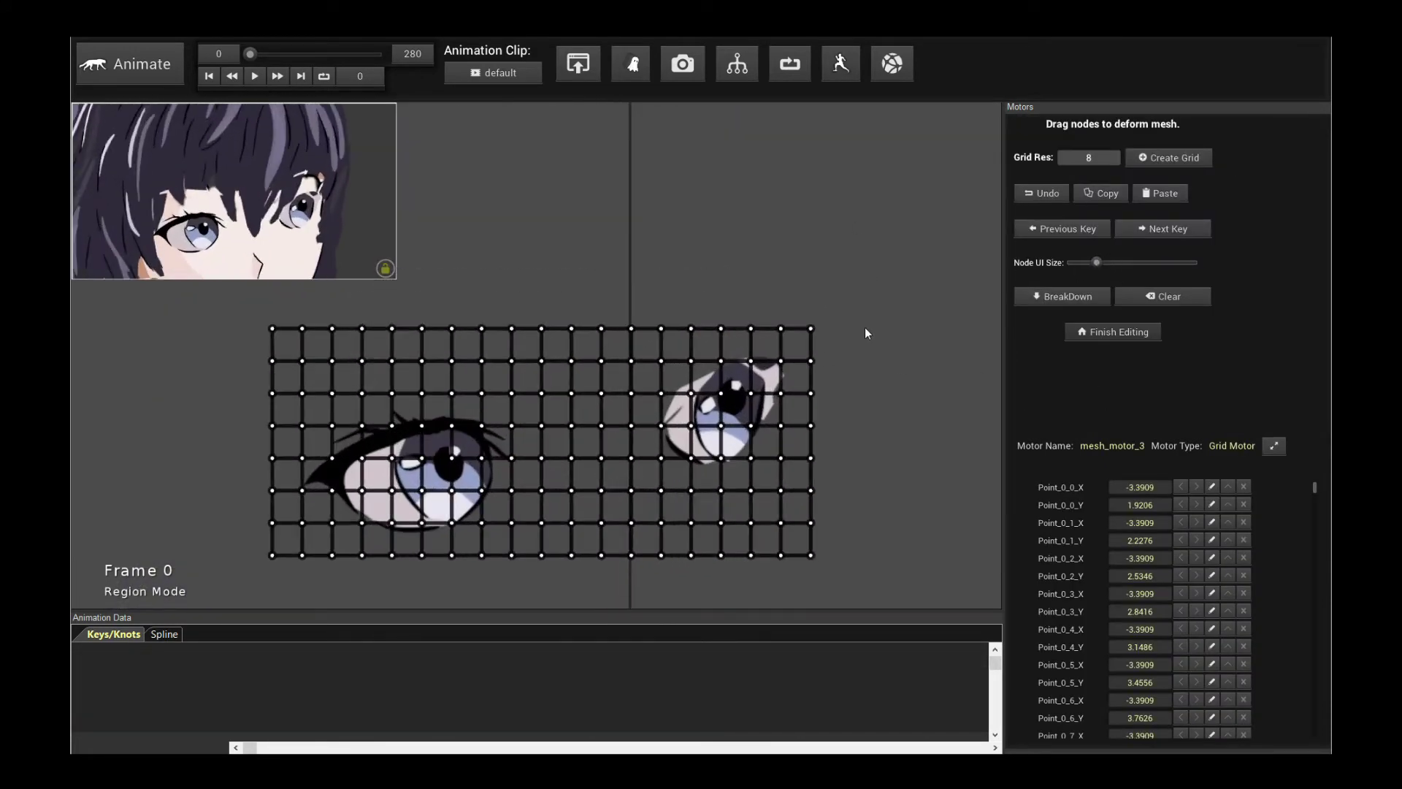
click(1178, 232)
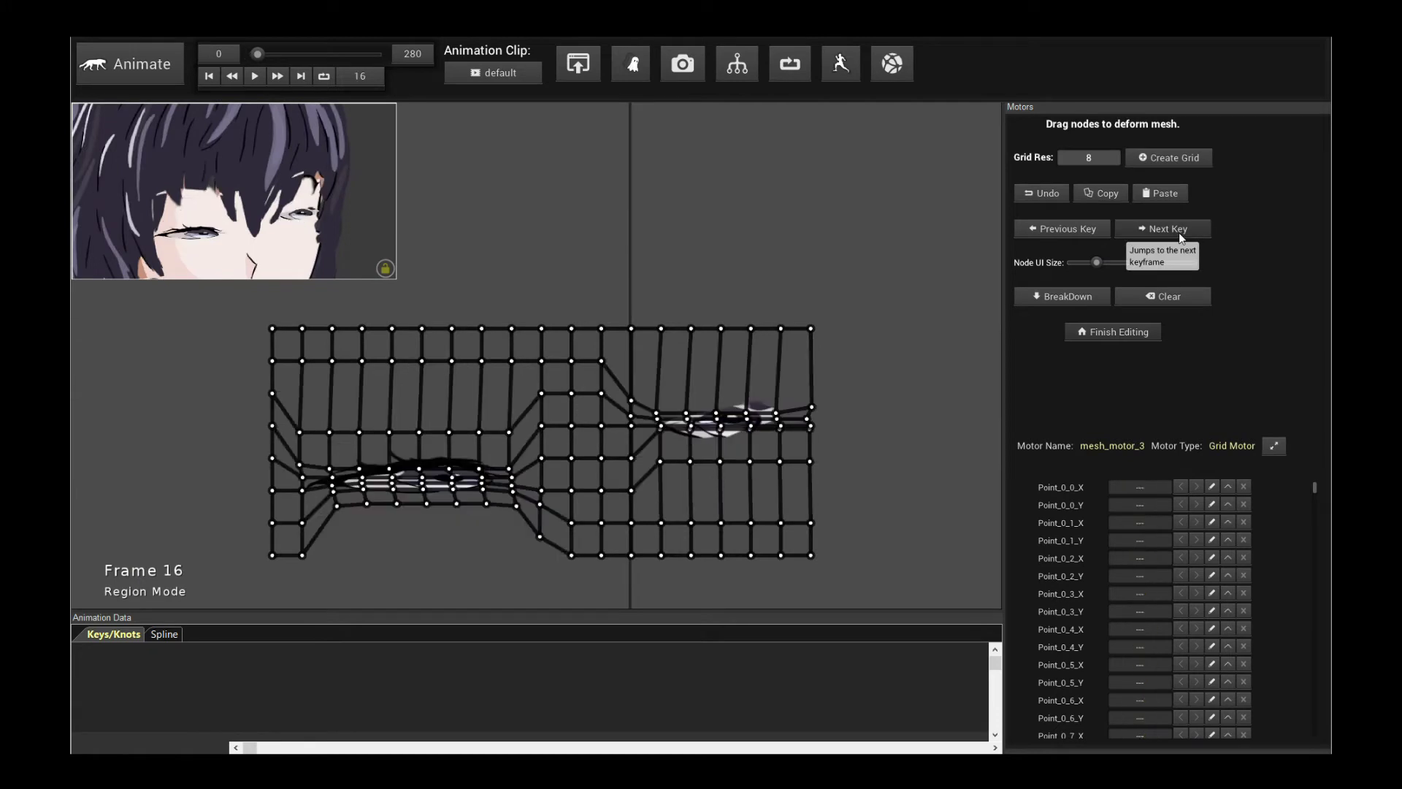
click(1040, 227)
click(1140, 228)
click(1040, 229)
click(1128, 227)
click(1040, 228)
click(1172, 231)
click(1040, 229)
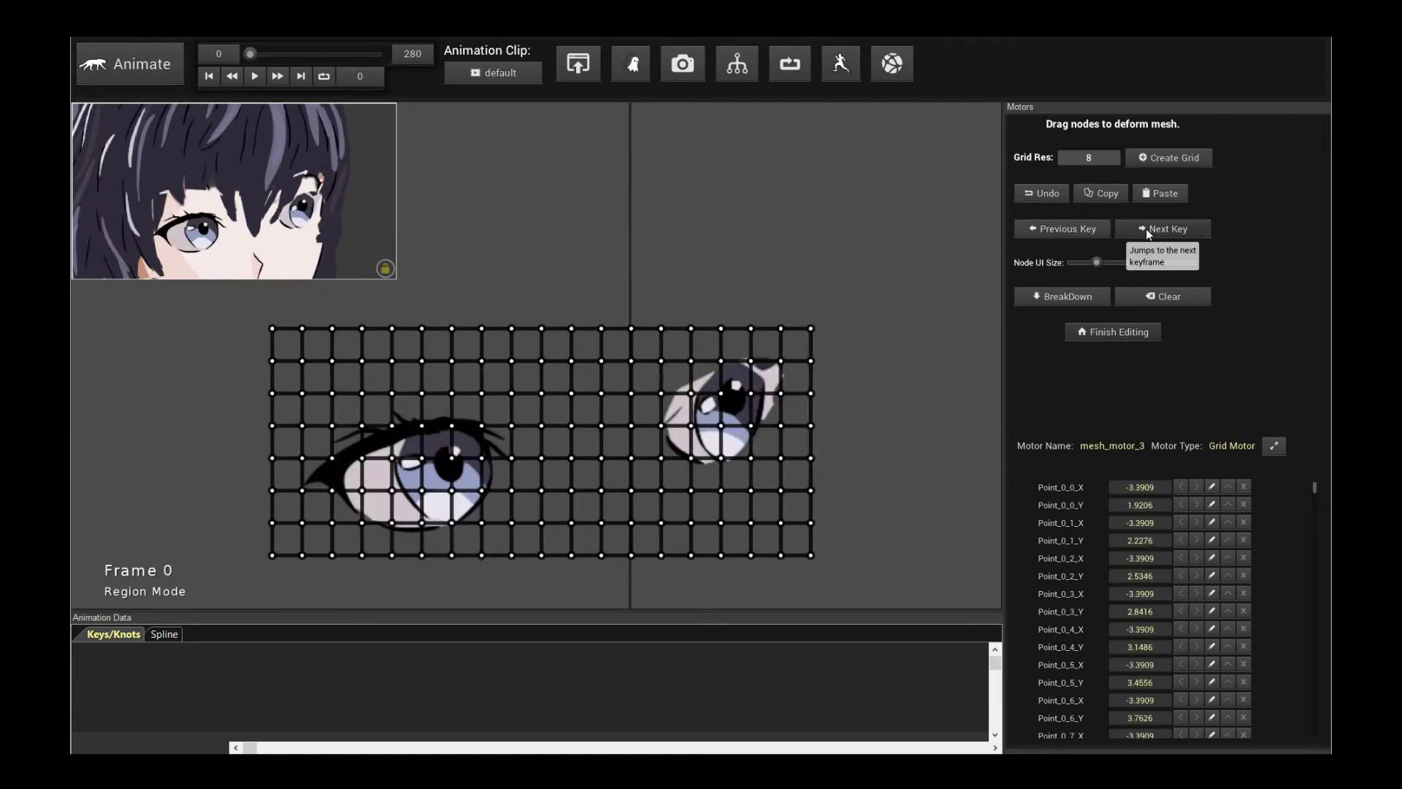
click(1118, 333)
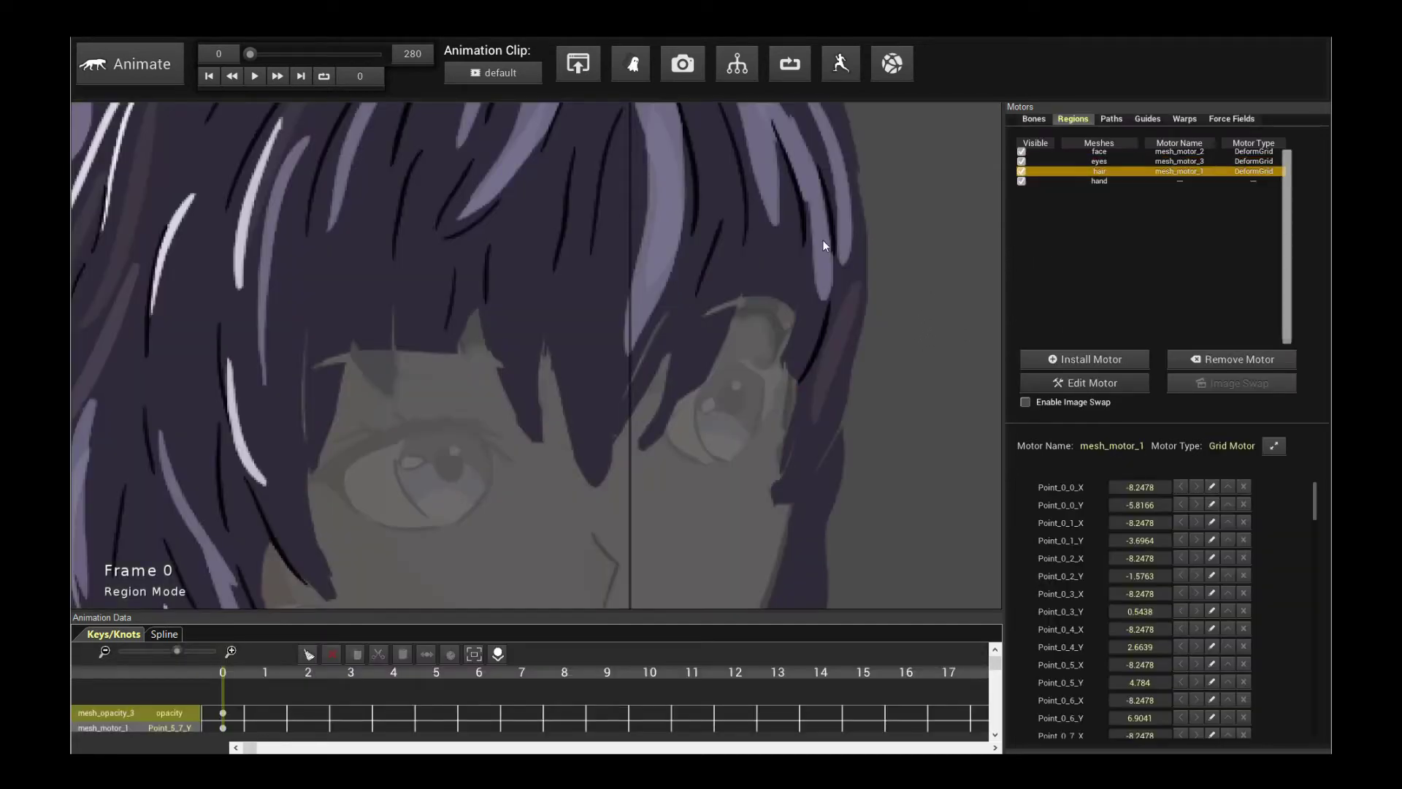
click(913, 248)
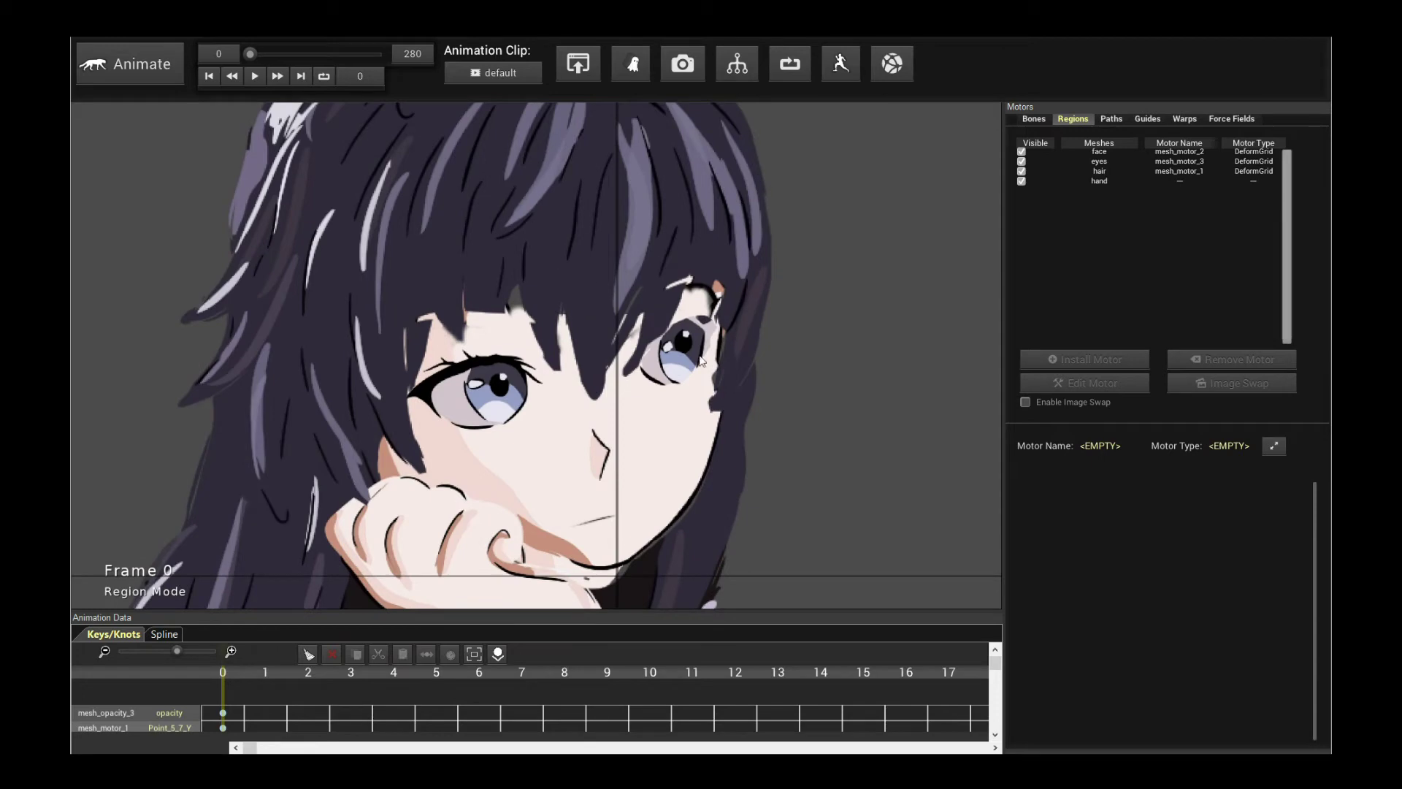
mouse_move(253, 54)
mouse_down()
mouse_move(278, 50)
mouse_move(244, 47)
mouse_up()
Step: Open the Region Node Execution Graph from Motors/Swaps/Effects and widen its window
right_click(243, 39)
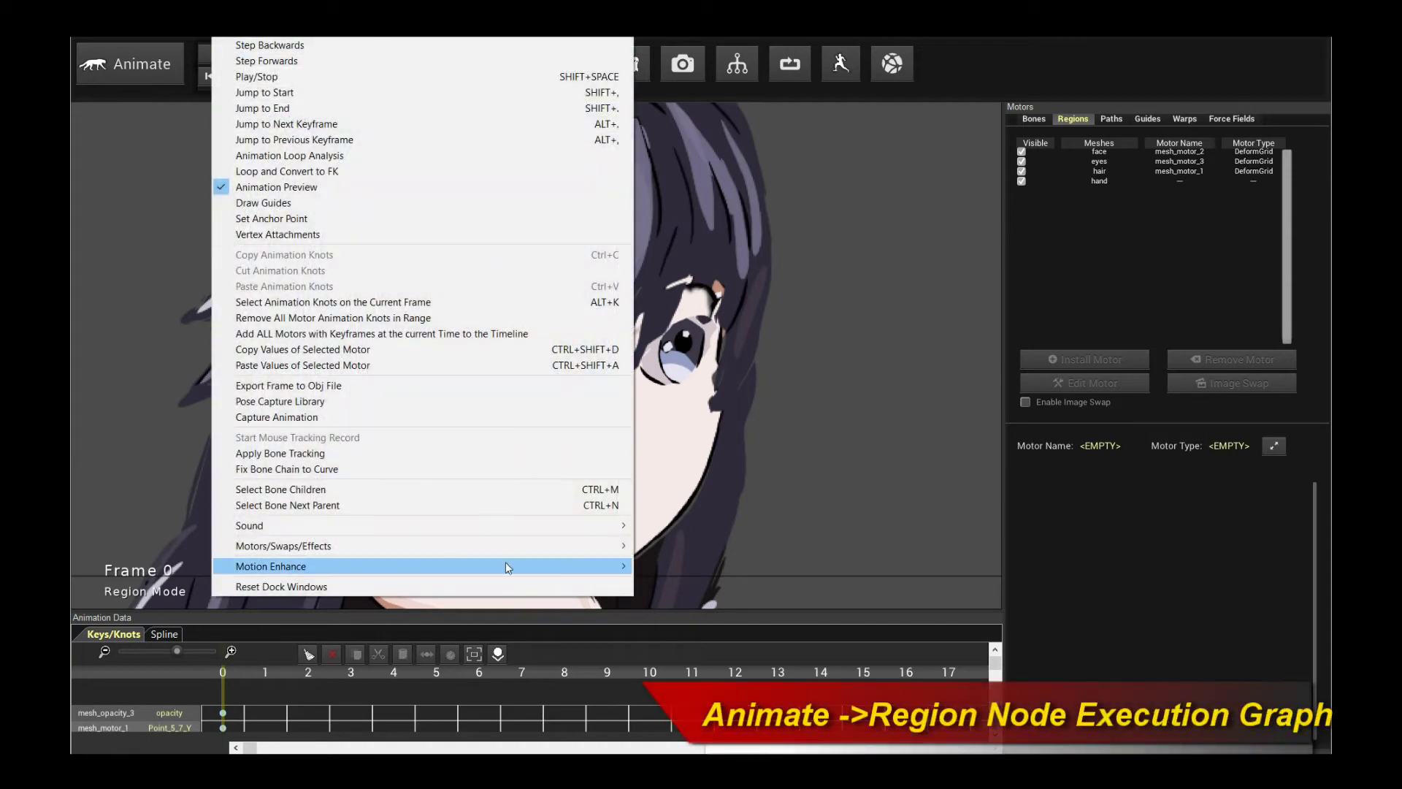
mouse_move(513, 552)
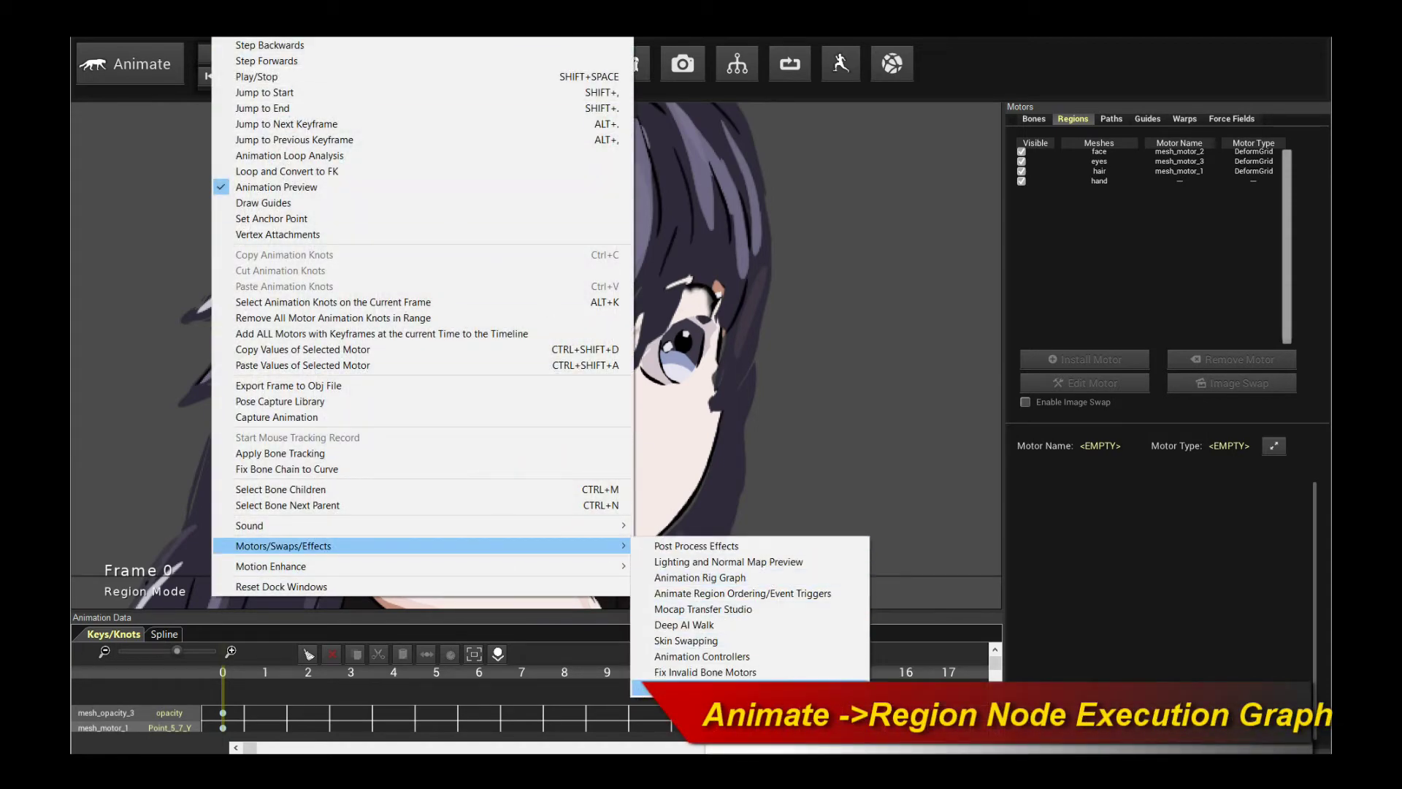
click(687, 688)
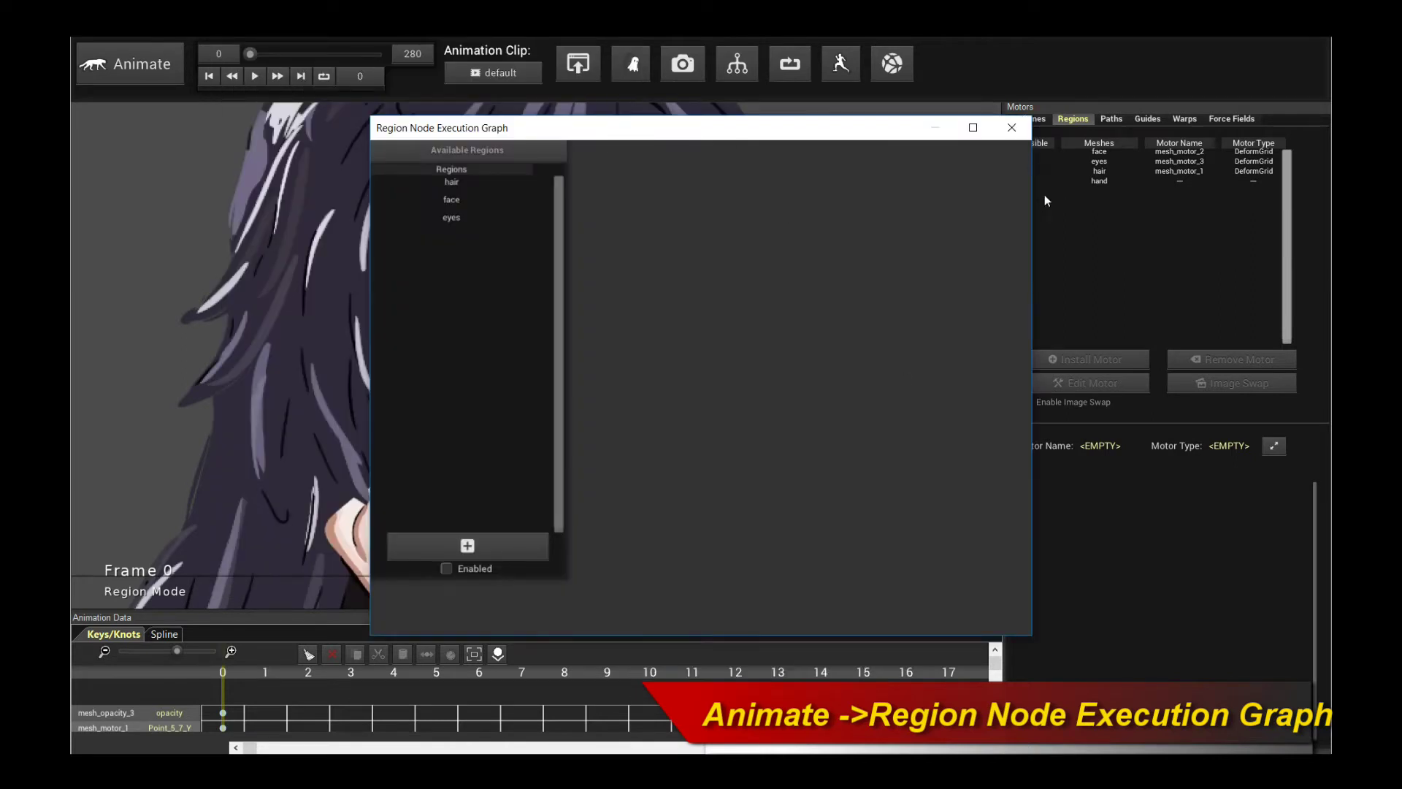
drag(1034, 195, 1311, 205)
drag(682, 140, 632, 183)
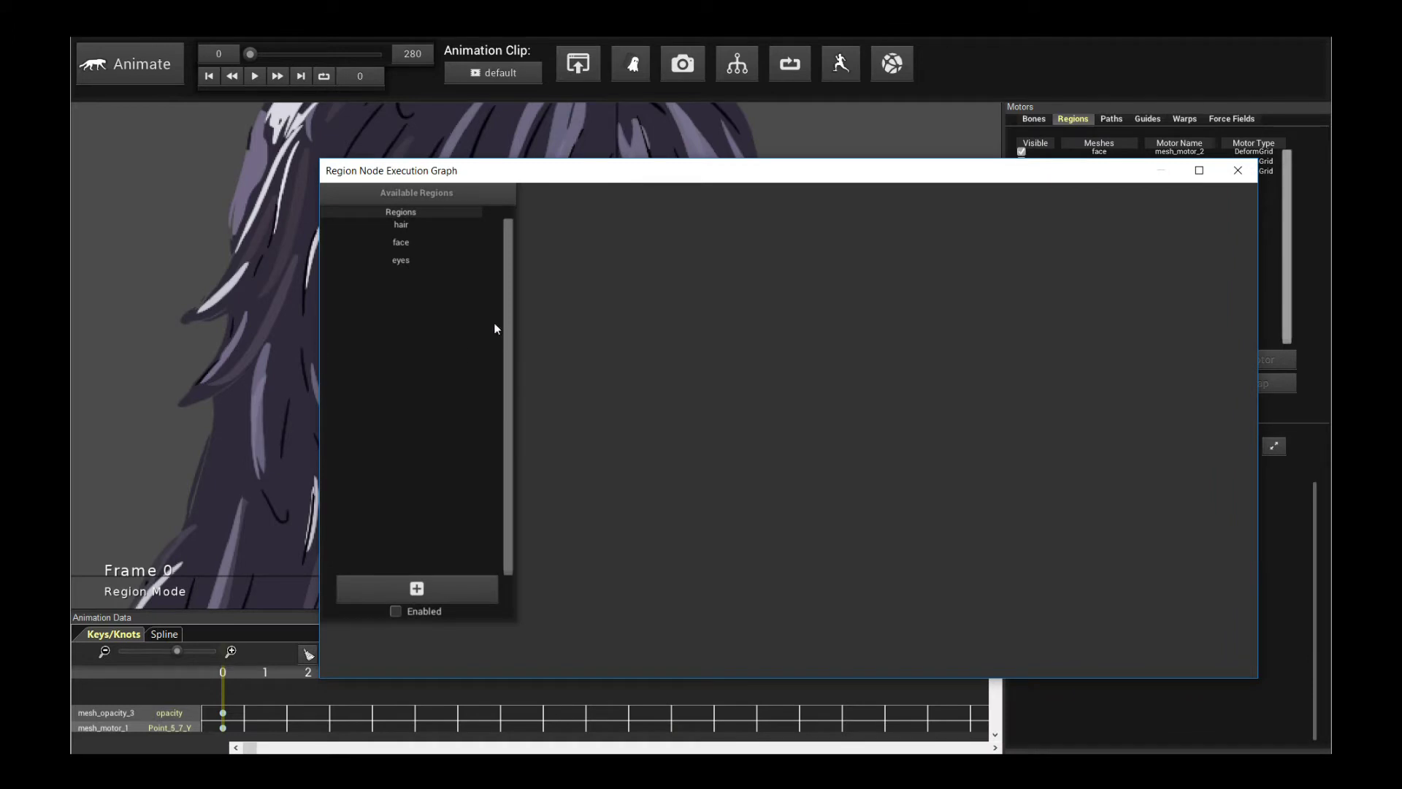
Step: Add face, eyes and hair nodes, placing face left, eyes upper right and hair lower right
click(418, 248)
click(457, 590)
drag(833, 448, 626, 328)
click(375, 260)
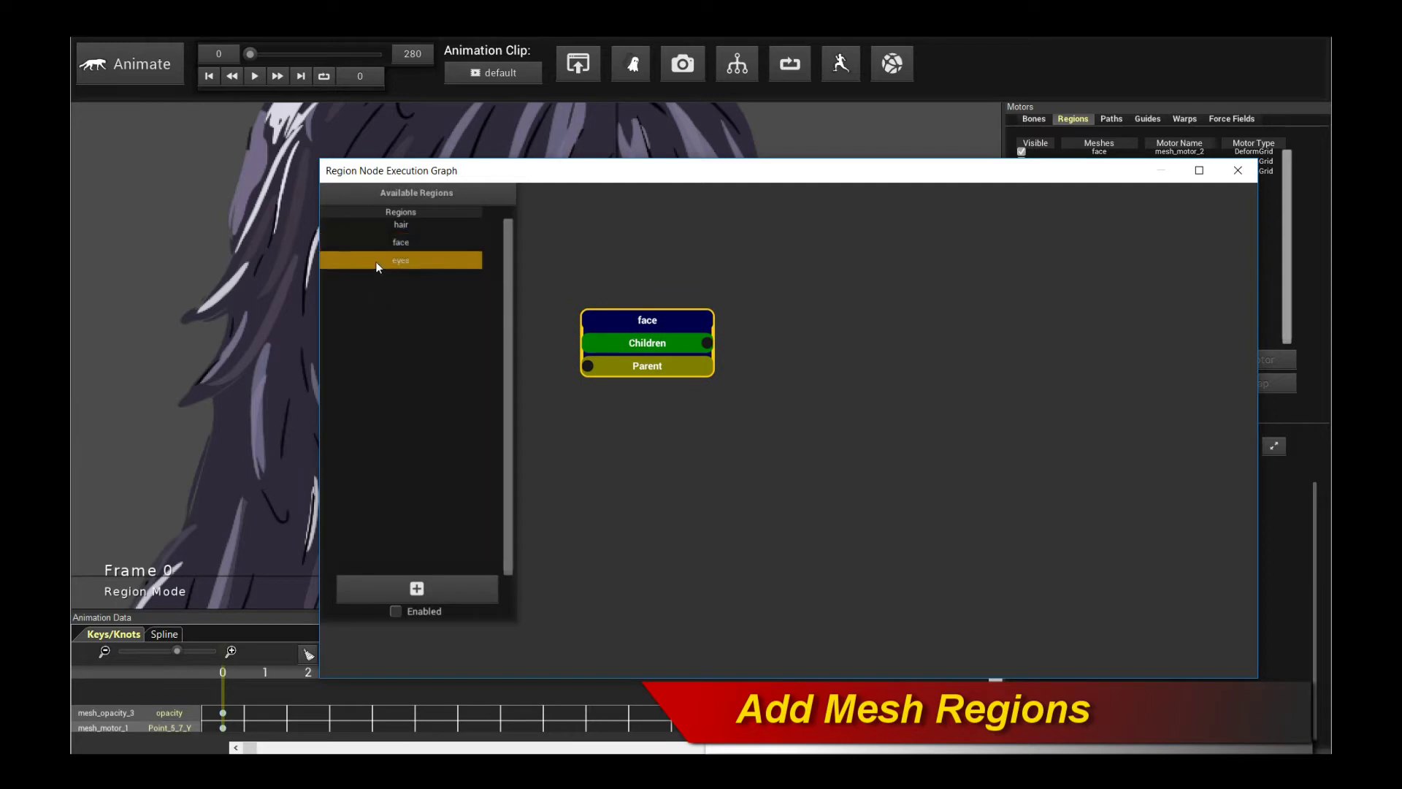
click(449, 588)
drag(853, 441, 931, 338)
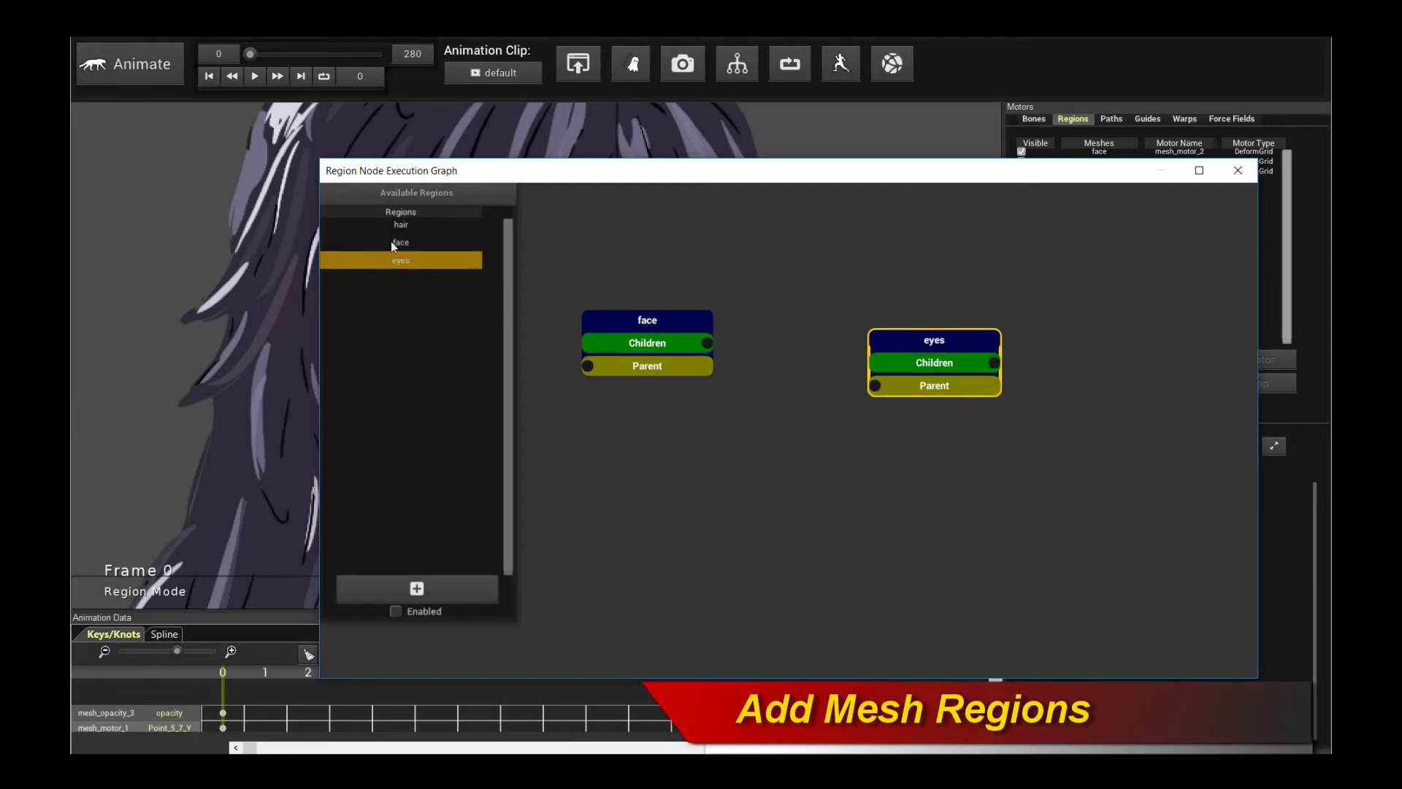
click(400, 225)
click(438, 590)
drag(849, 453, 907, 506)
Step: Fine-tune the positions of the eyes, hair and face nodes
drag(955, 344, 977, 297)
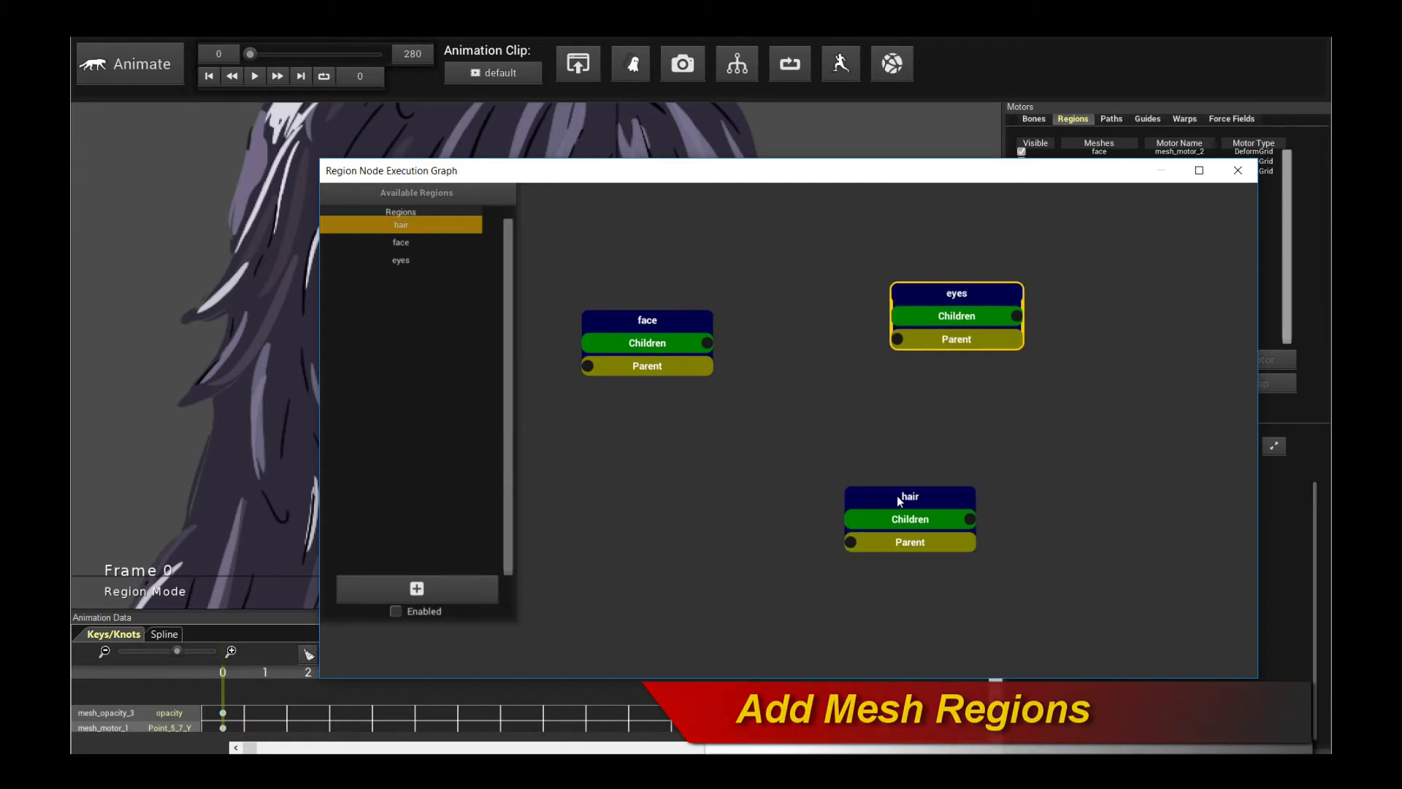
drag(896, 495, 955, 494)
drag(907, 296, 919, 297)
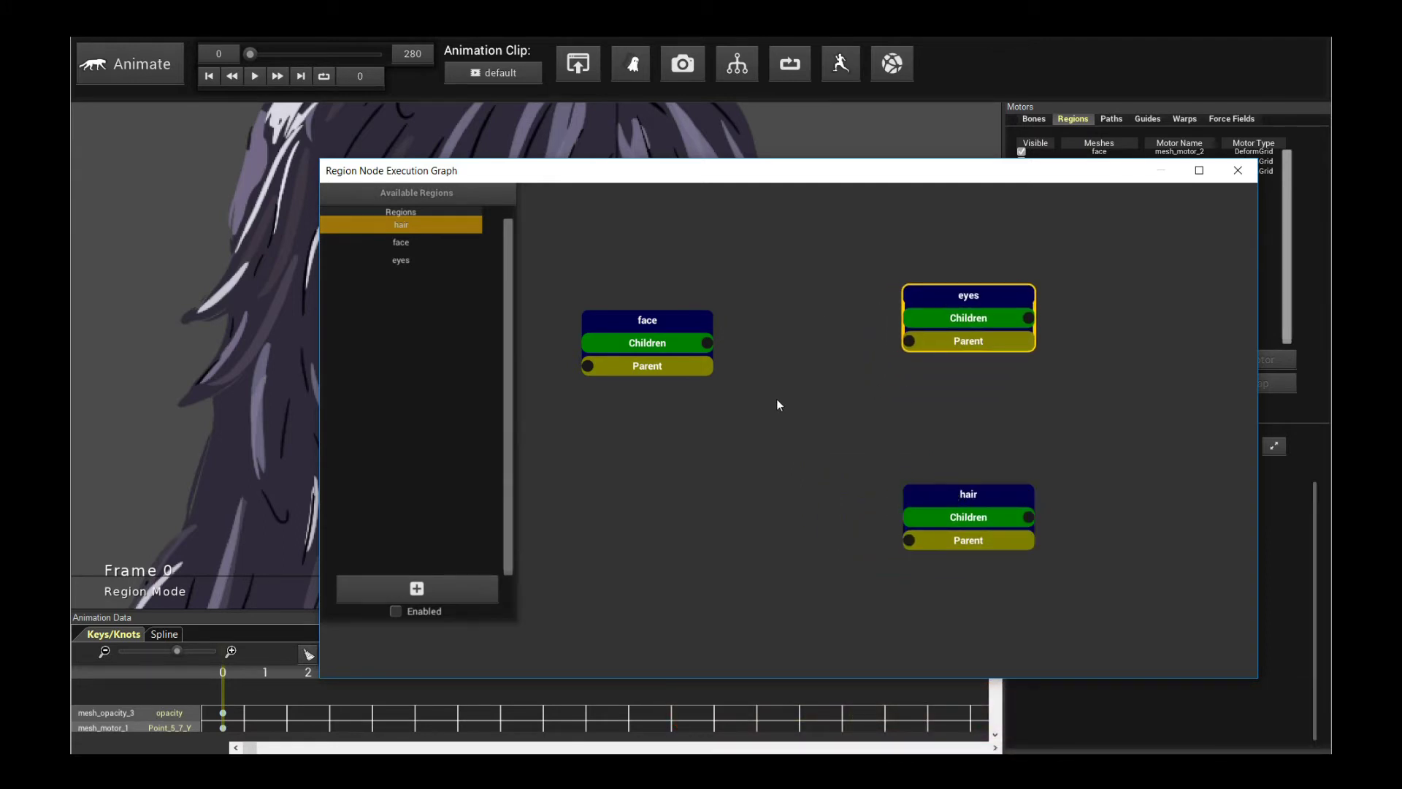
drag(707, 322, 704, 331)
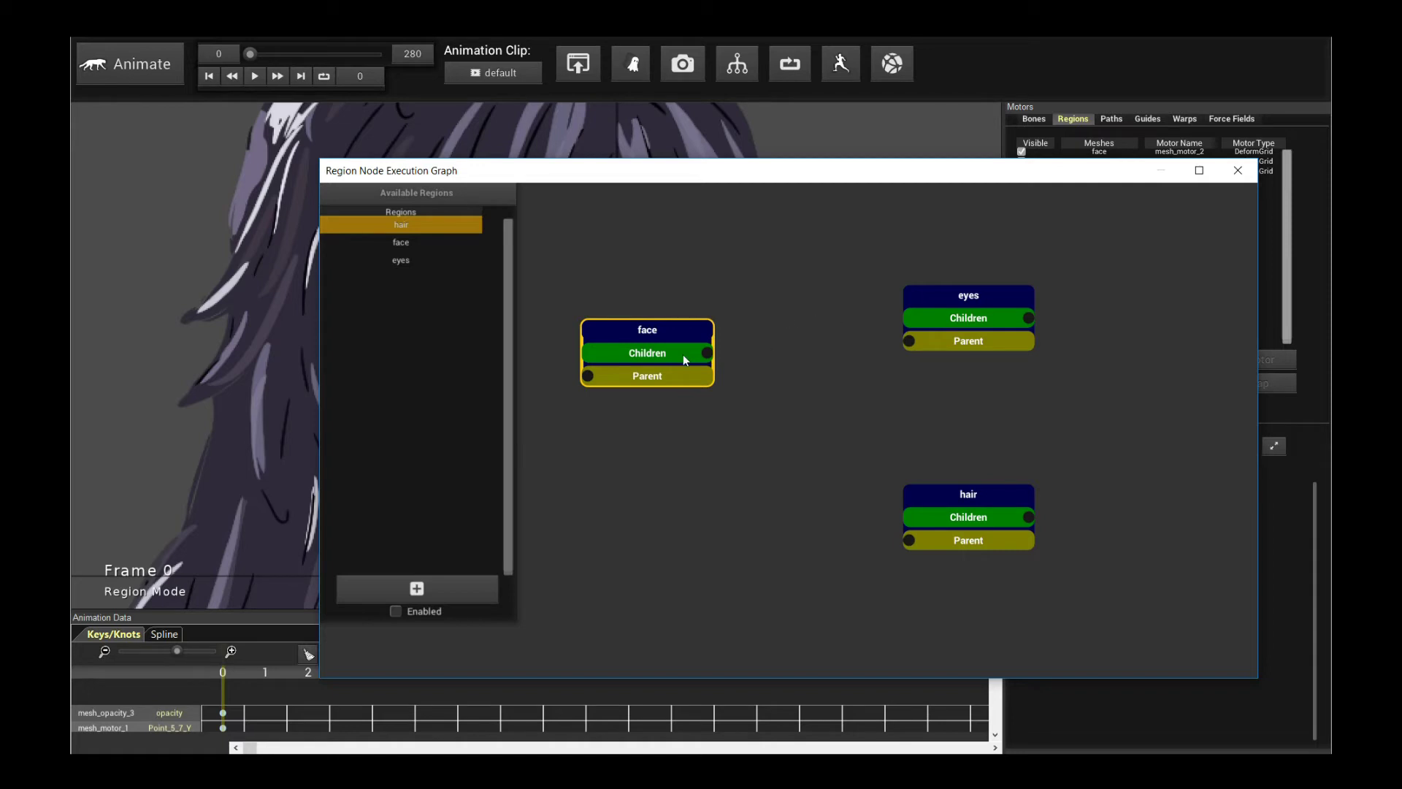
Step: Link eyes and hair as children of the face node
drag(853, 333, 961, 344)
drag(664, 353, 922, 542)
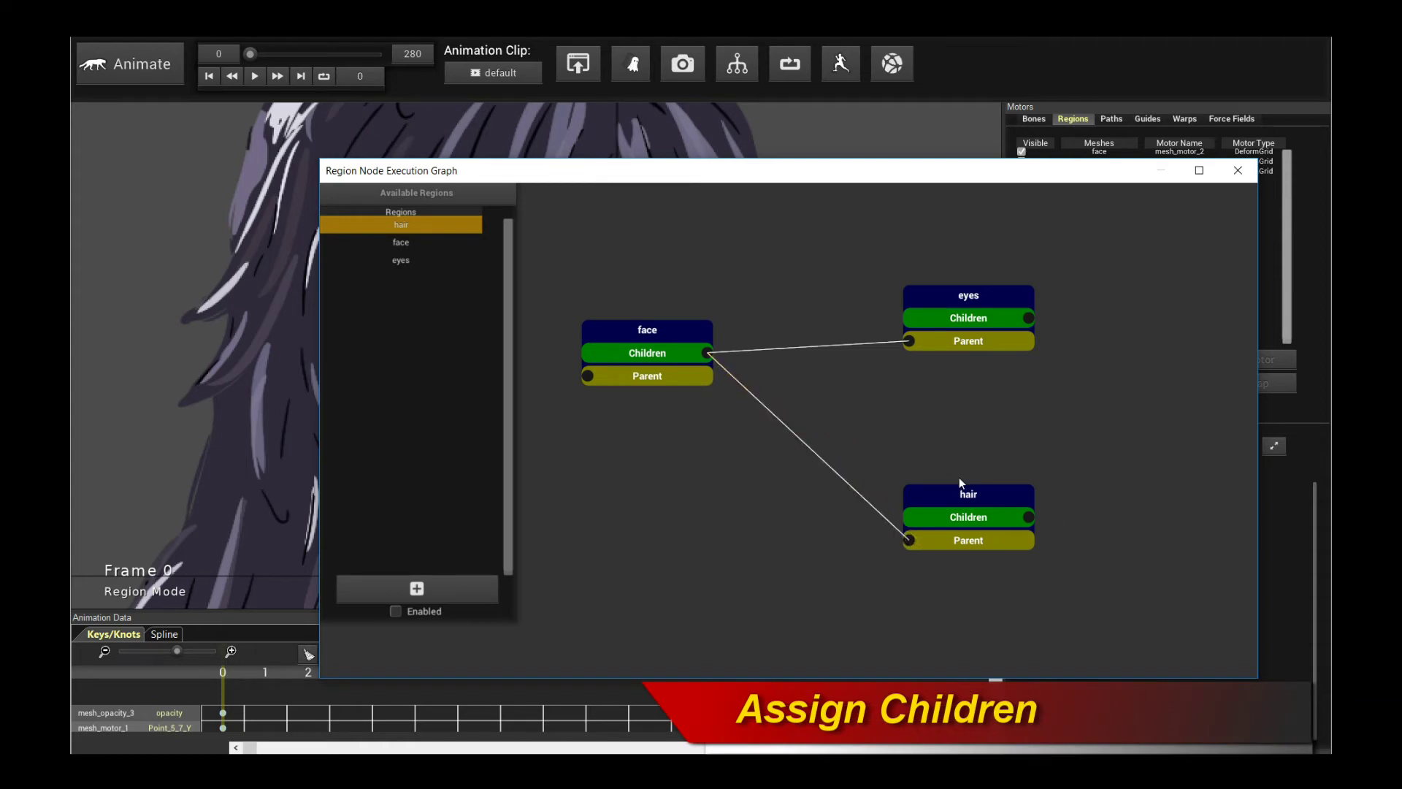
drag(966, 495, 997, 497)
click(659, 353)
drag(971, 295, 1015, 311)
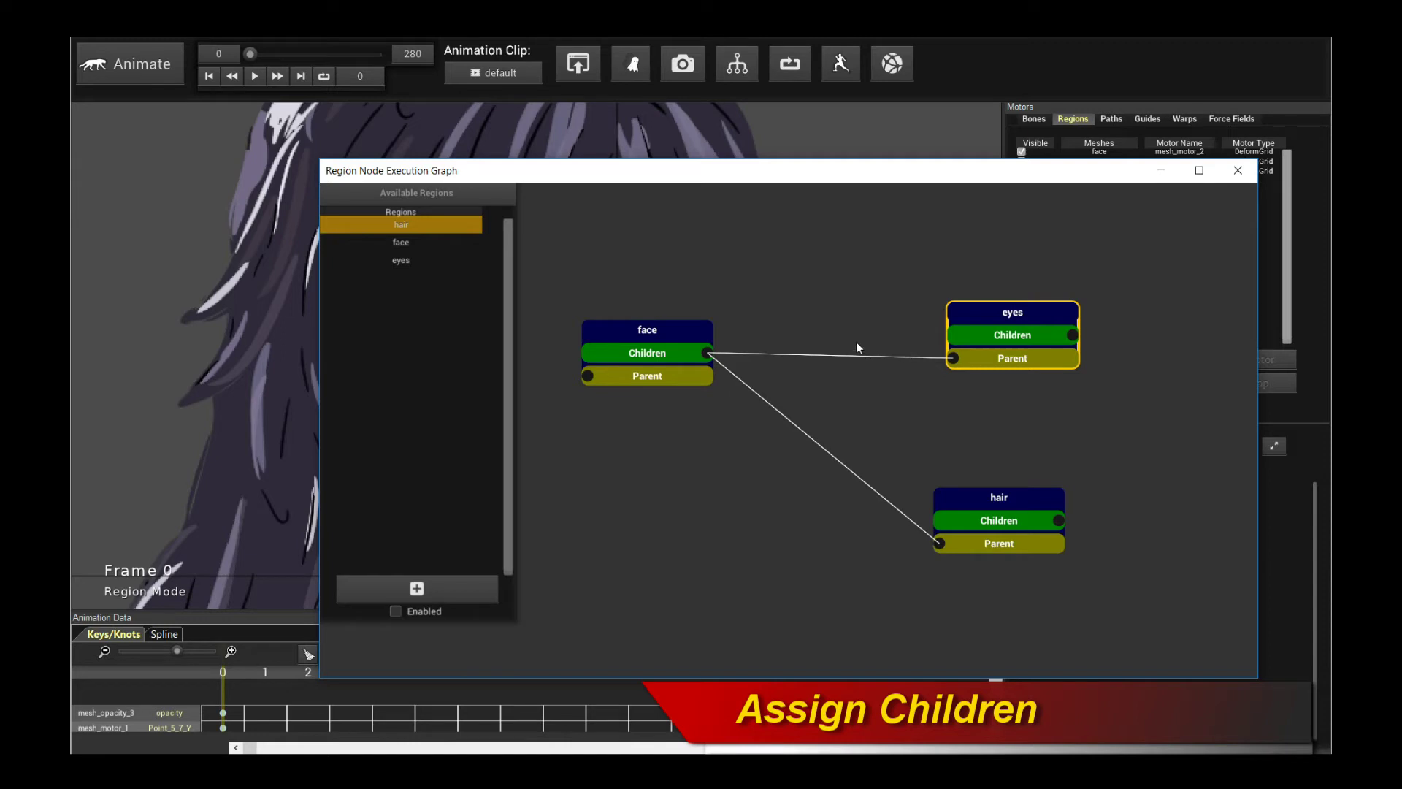
drag(695, 331, 680, 374)
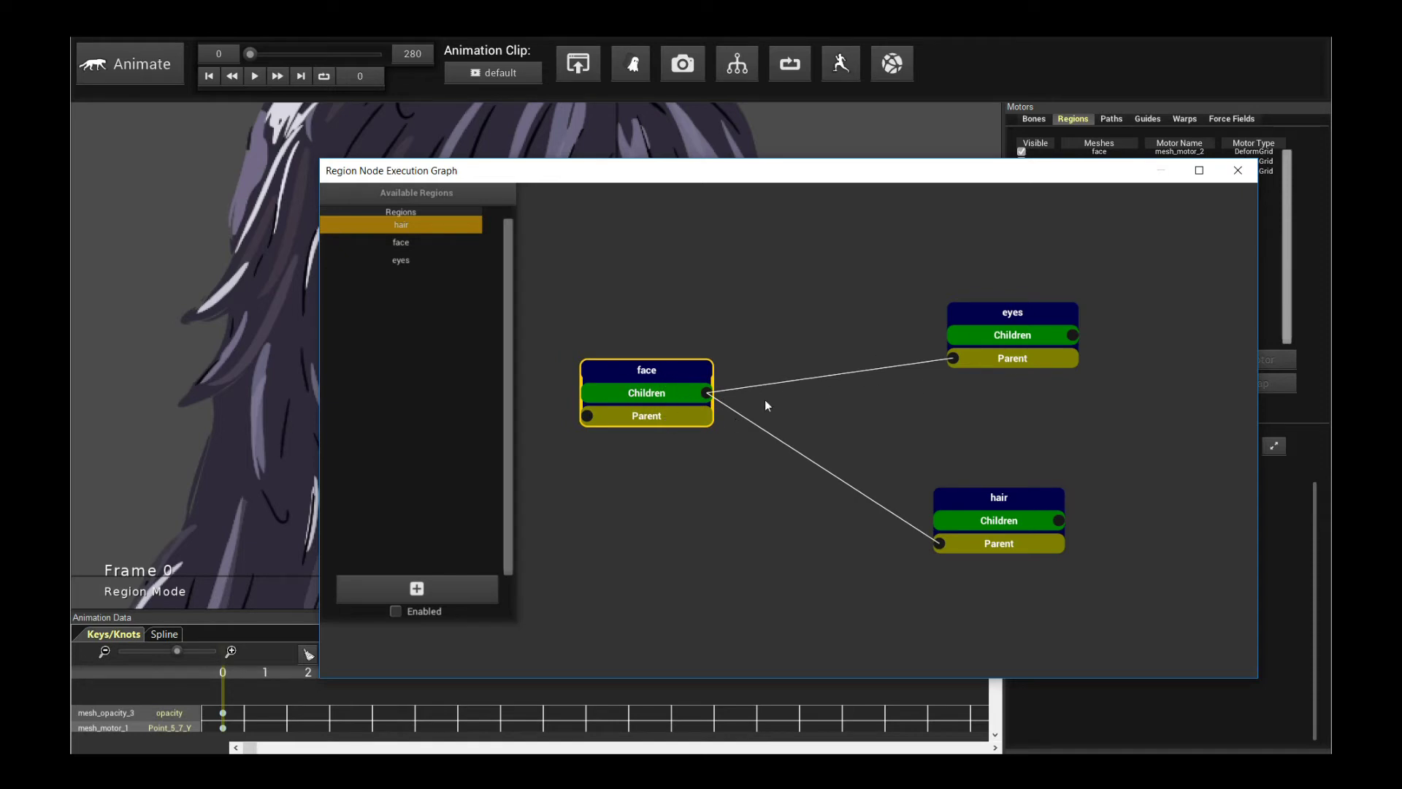
Step: Align the eyes and hair nodes, tick Enabled, and close the graph window
drag(974, 315, 997, 314)
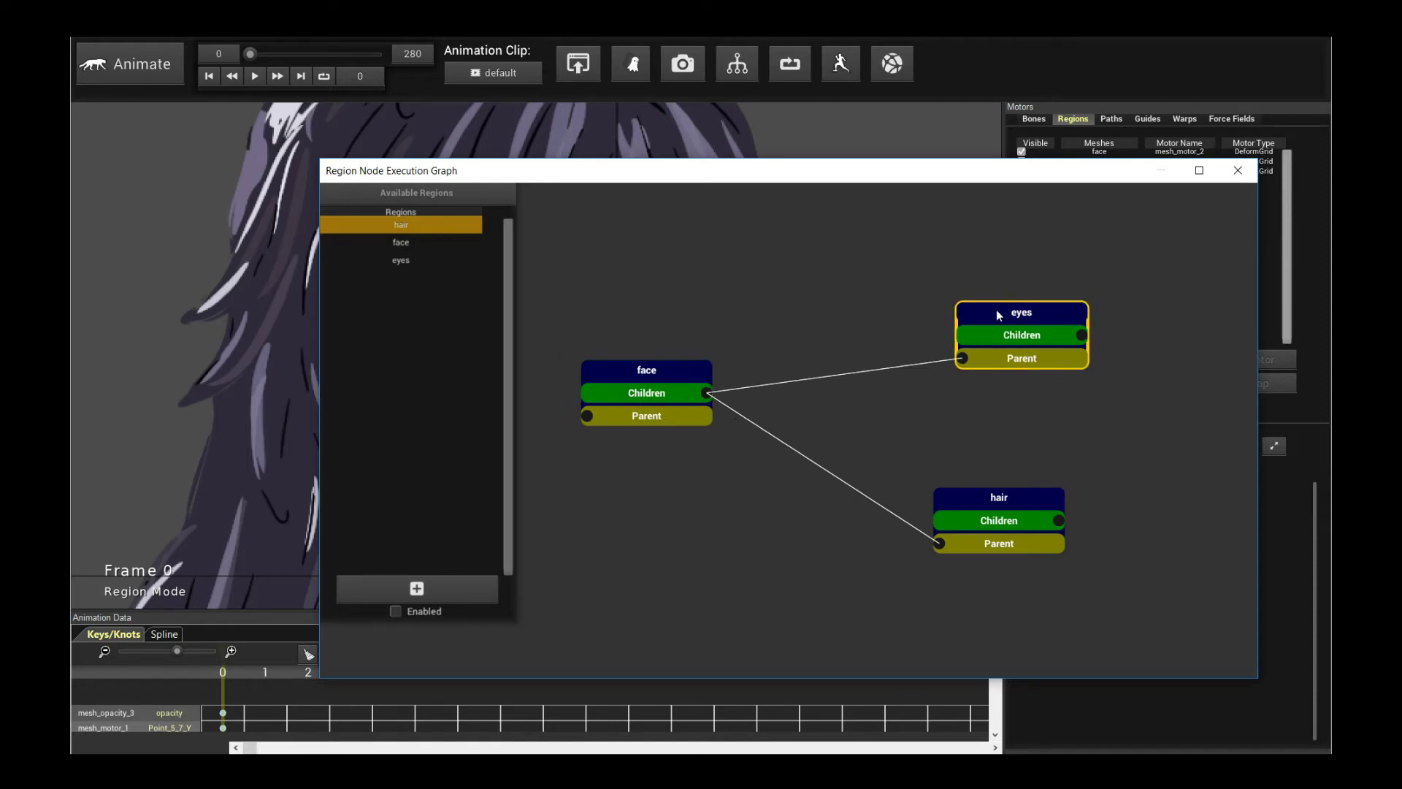
drag(983, 491, 985, 491)
drag(1069, 316, 1063, 313)
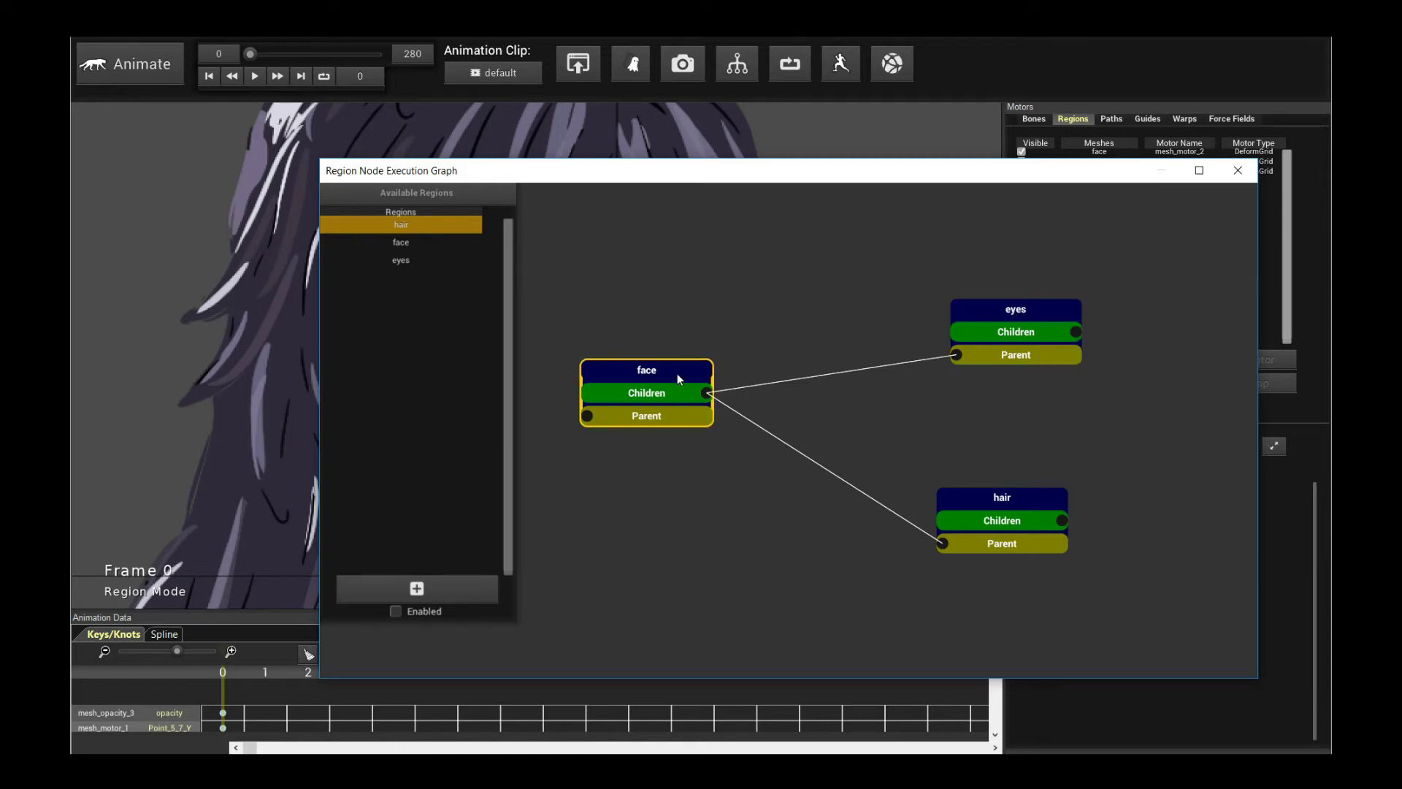
mouse_move(676, 374)
mouse_down()
mouse_move(635, 384)
mouse_move(689, 391)
mouse_up()
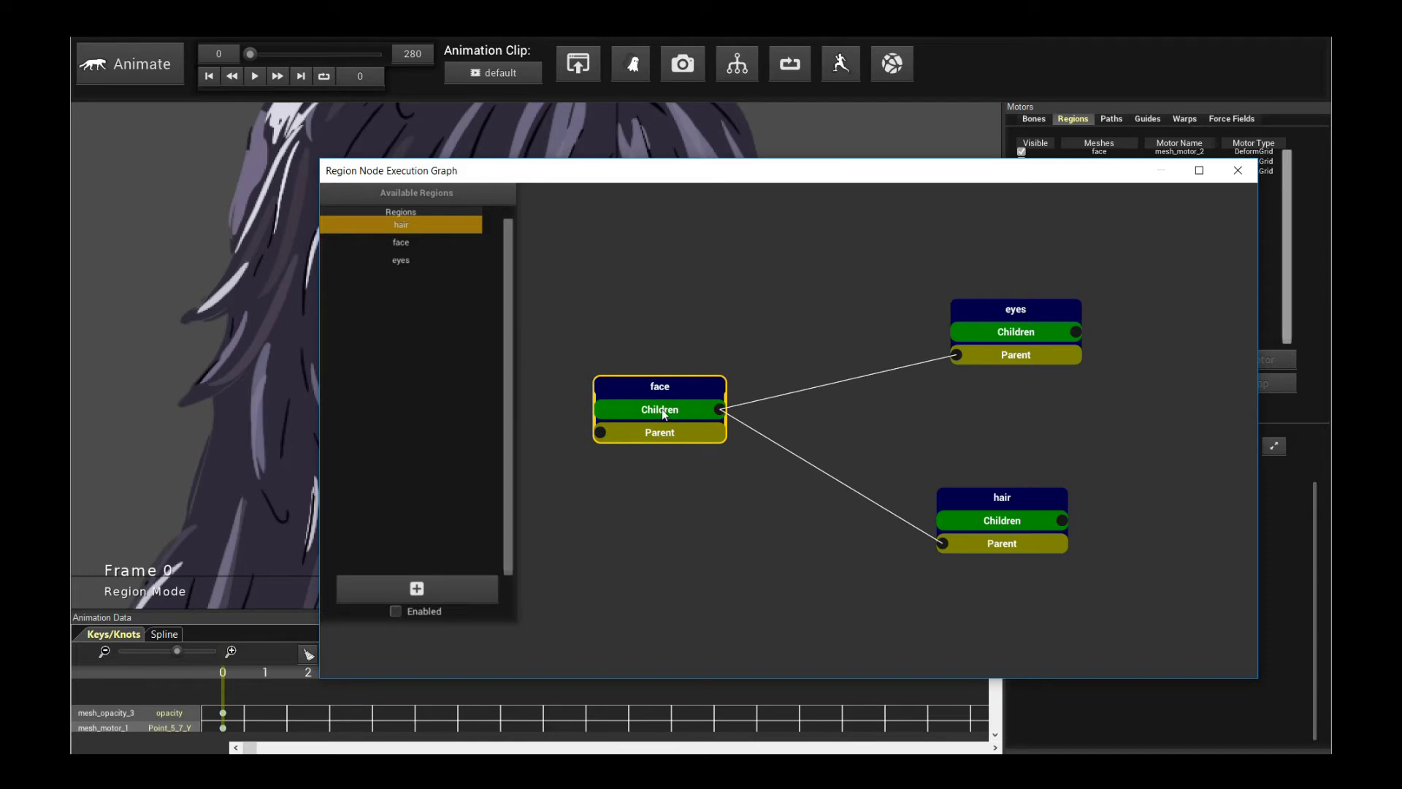
drag(1008, 312, 986, 311)
drag(1022, 504, 1029, 504)
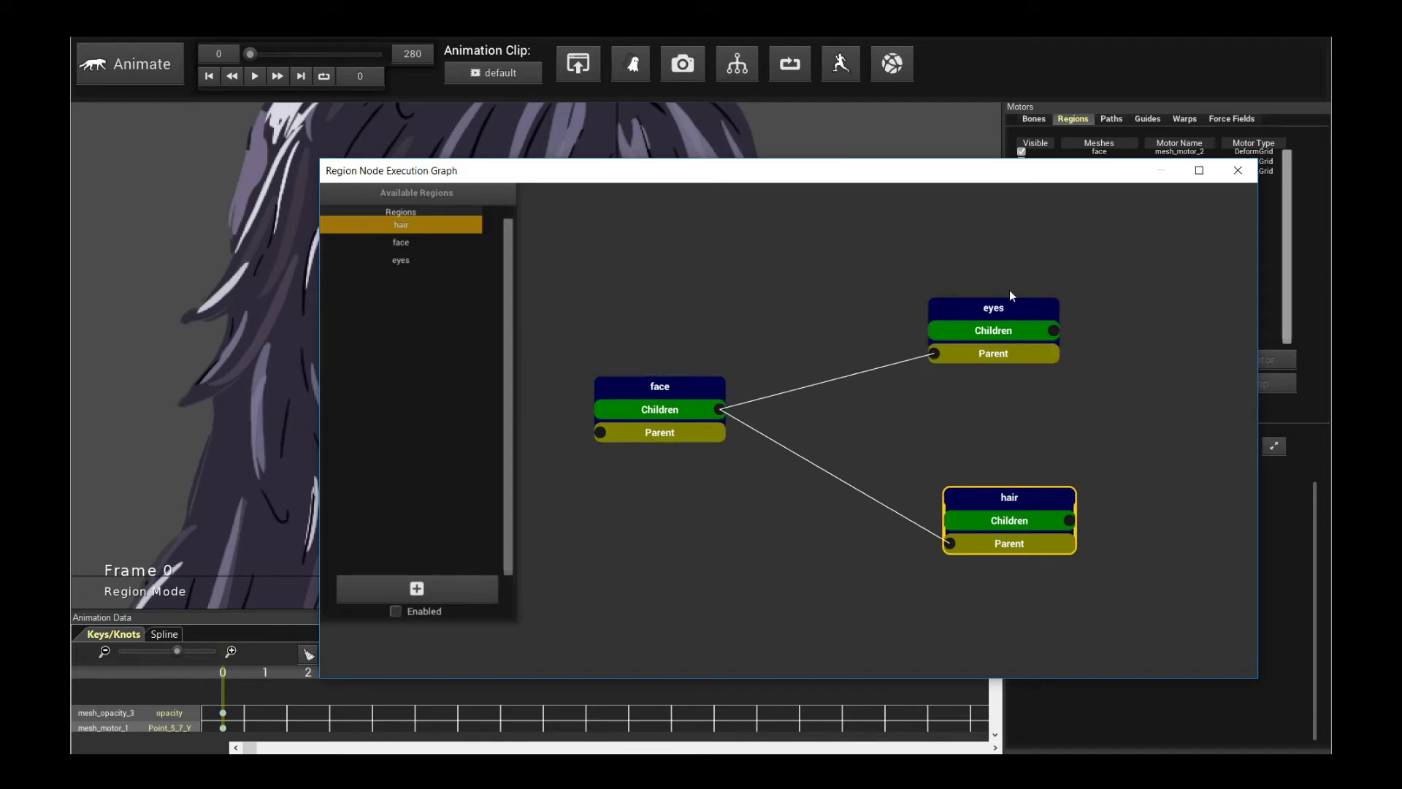
drag(993, 308, 1007, 310)
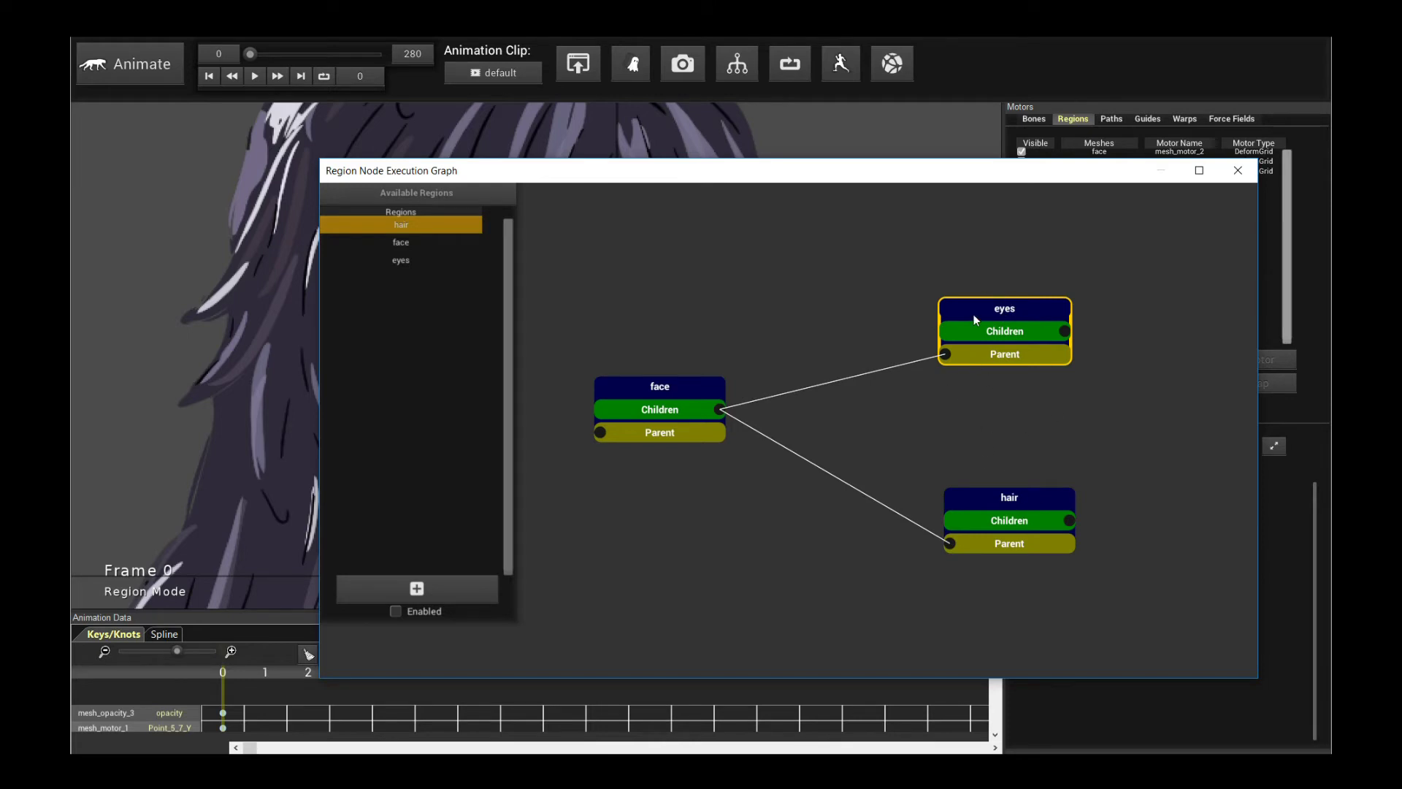
drag(1000, 495, 1001, 496)
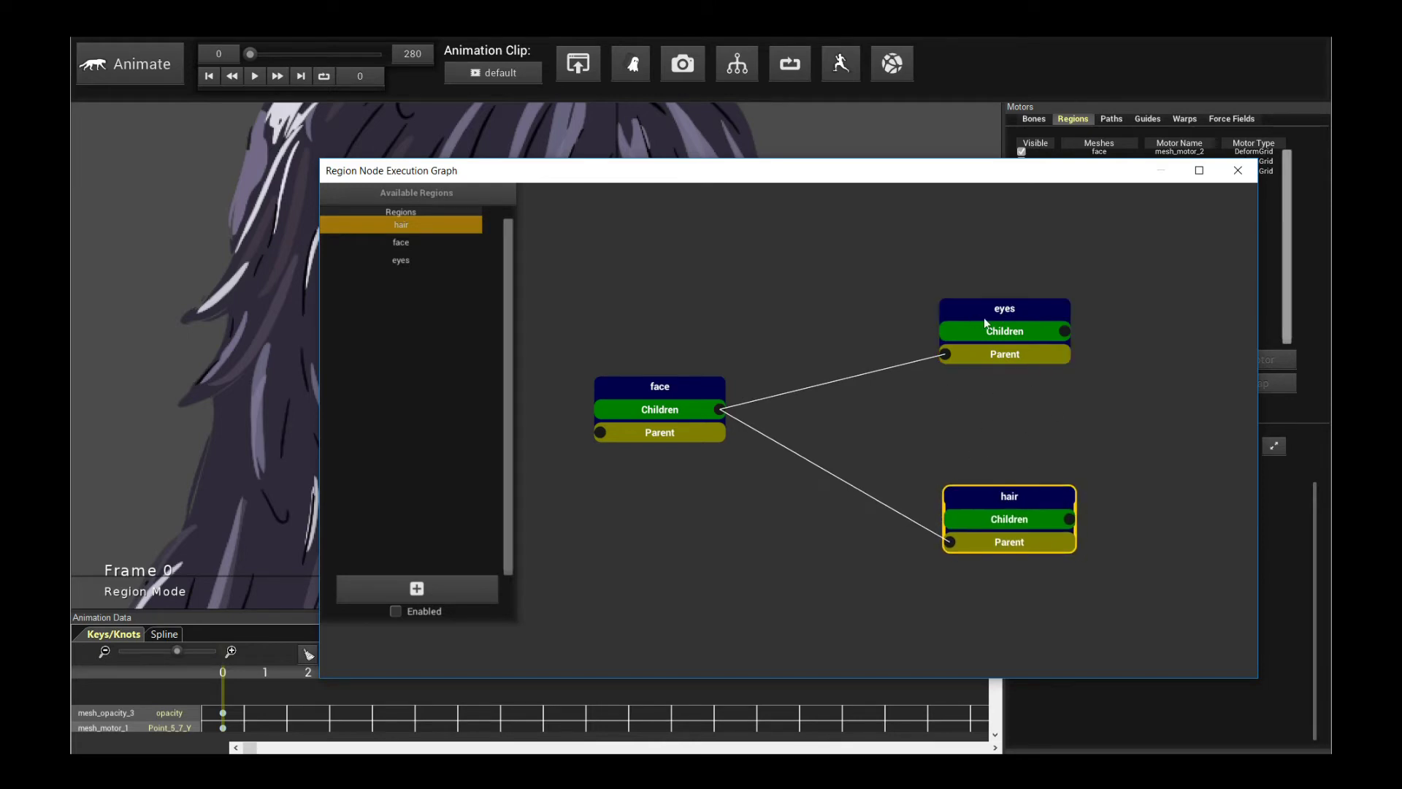
drag(993, 312, 1004, 312)
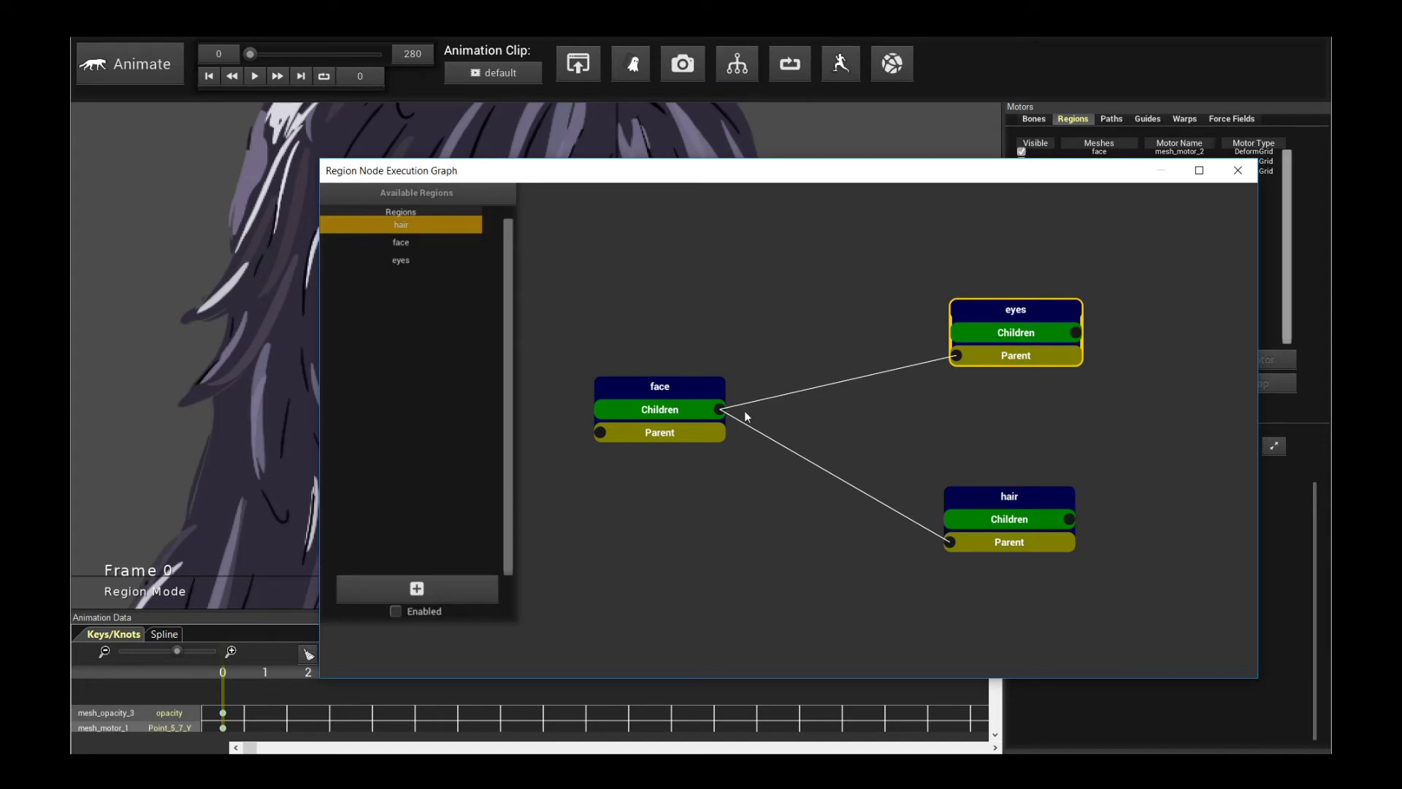
drag(1004, 497, 1019, 494)
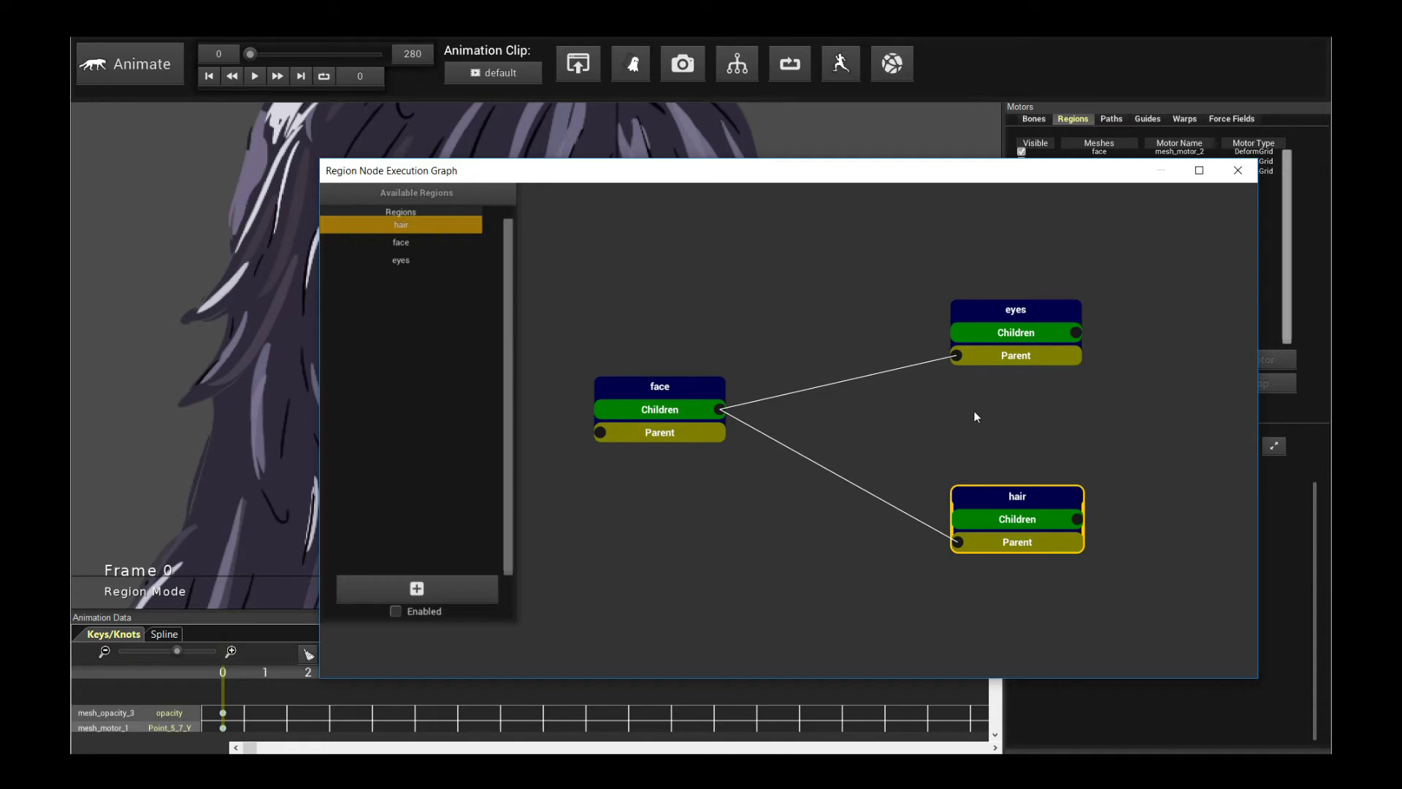
click(394, 612)
click(1237, 171)
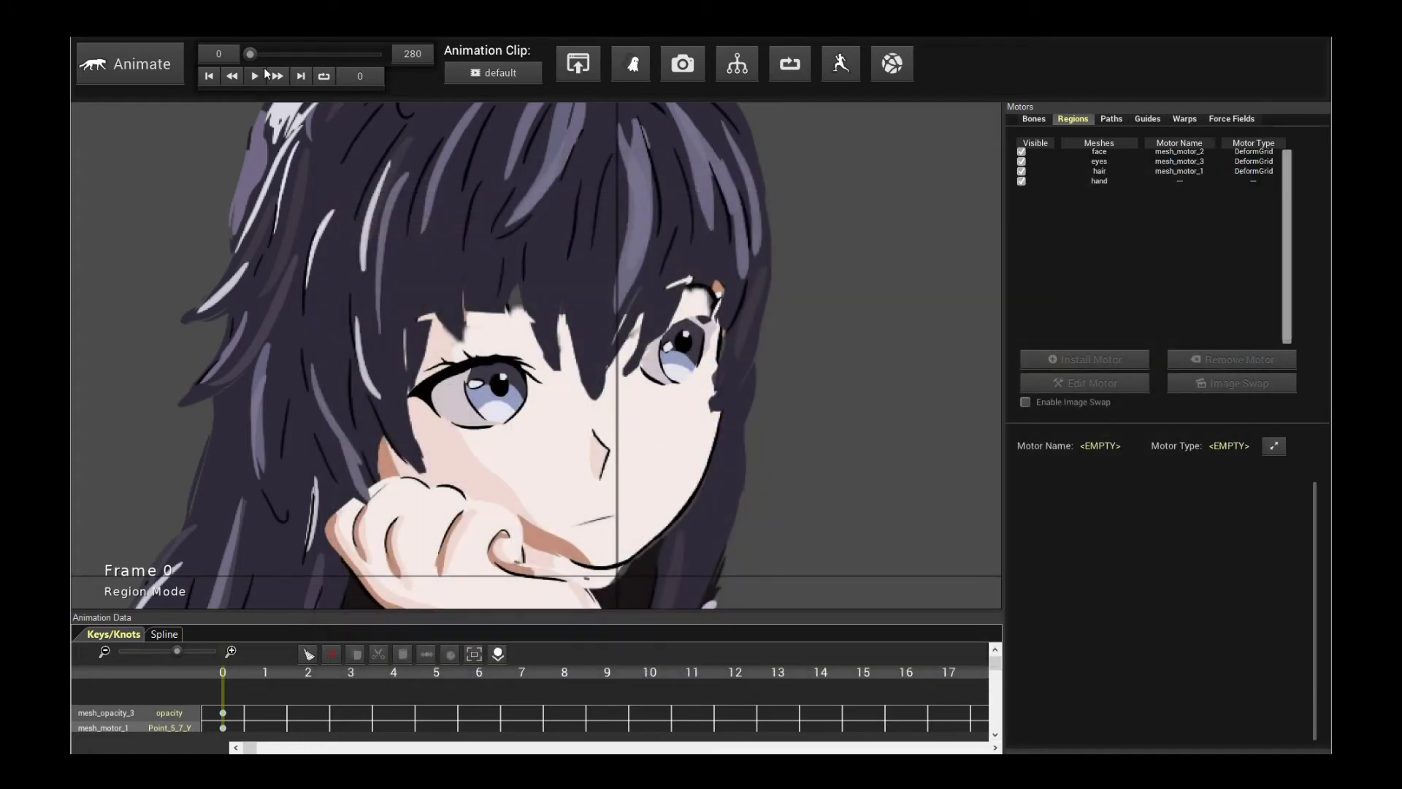
Step: Play the animation to preview the blink, then scrub the timeline back to frame 0
click(256, 75)
scroll(514, 217, up, 3)
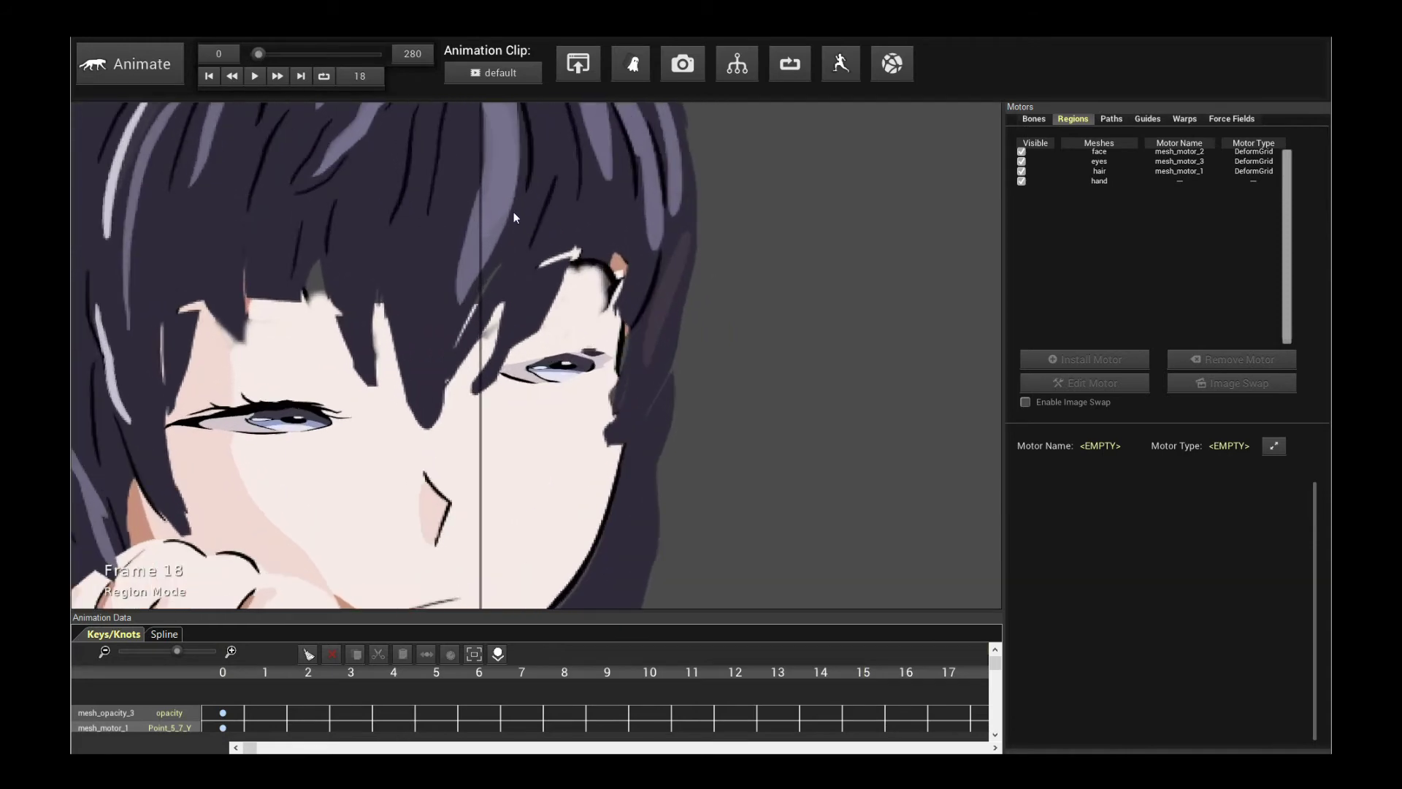
scroll(422, 208, up, 2)
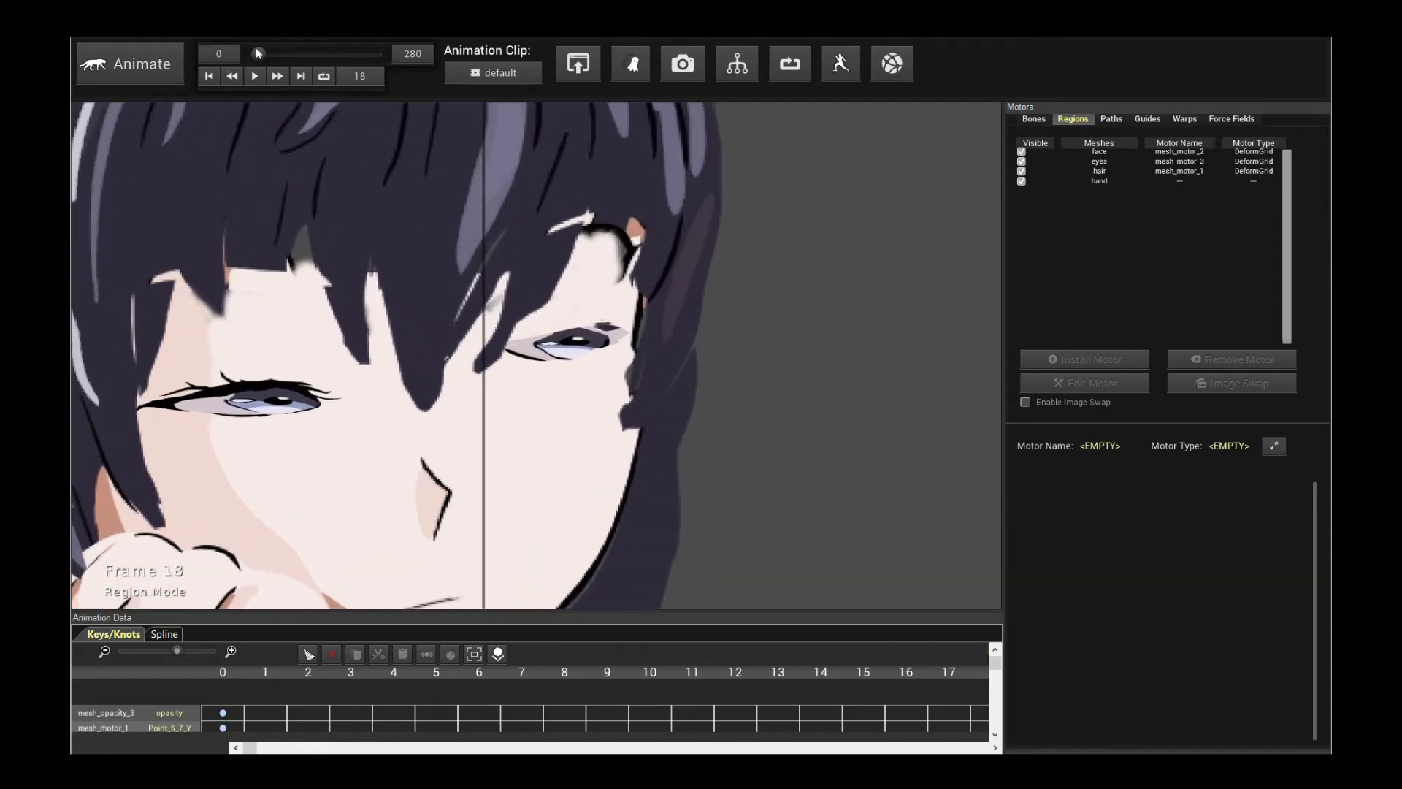
drag(260, 51, 256, 49)
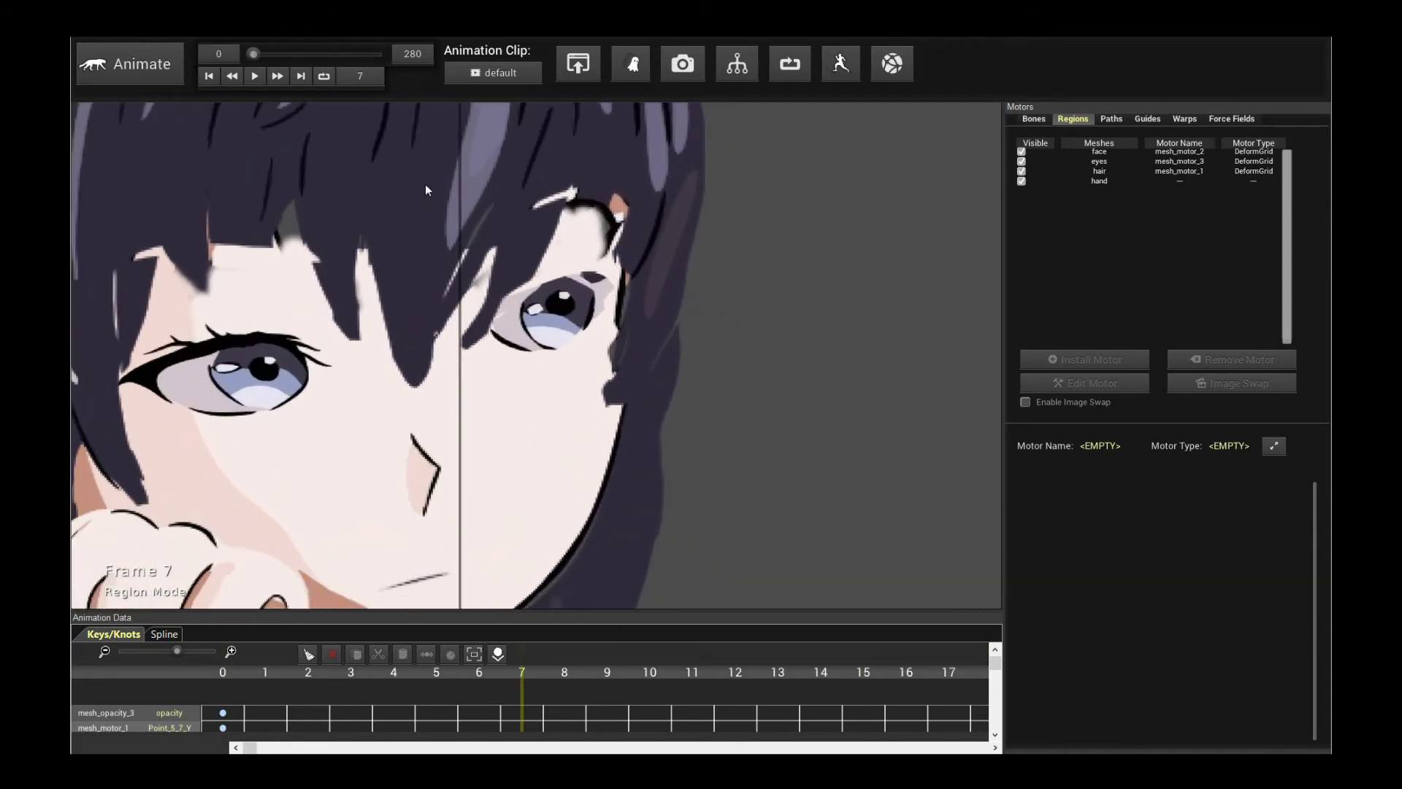
mouse_move(264, 51)
mouse_down()
mouse_move(292, 55)
mouse_move(250, 53)
mouse_up()
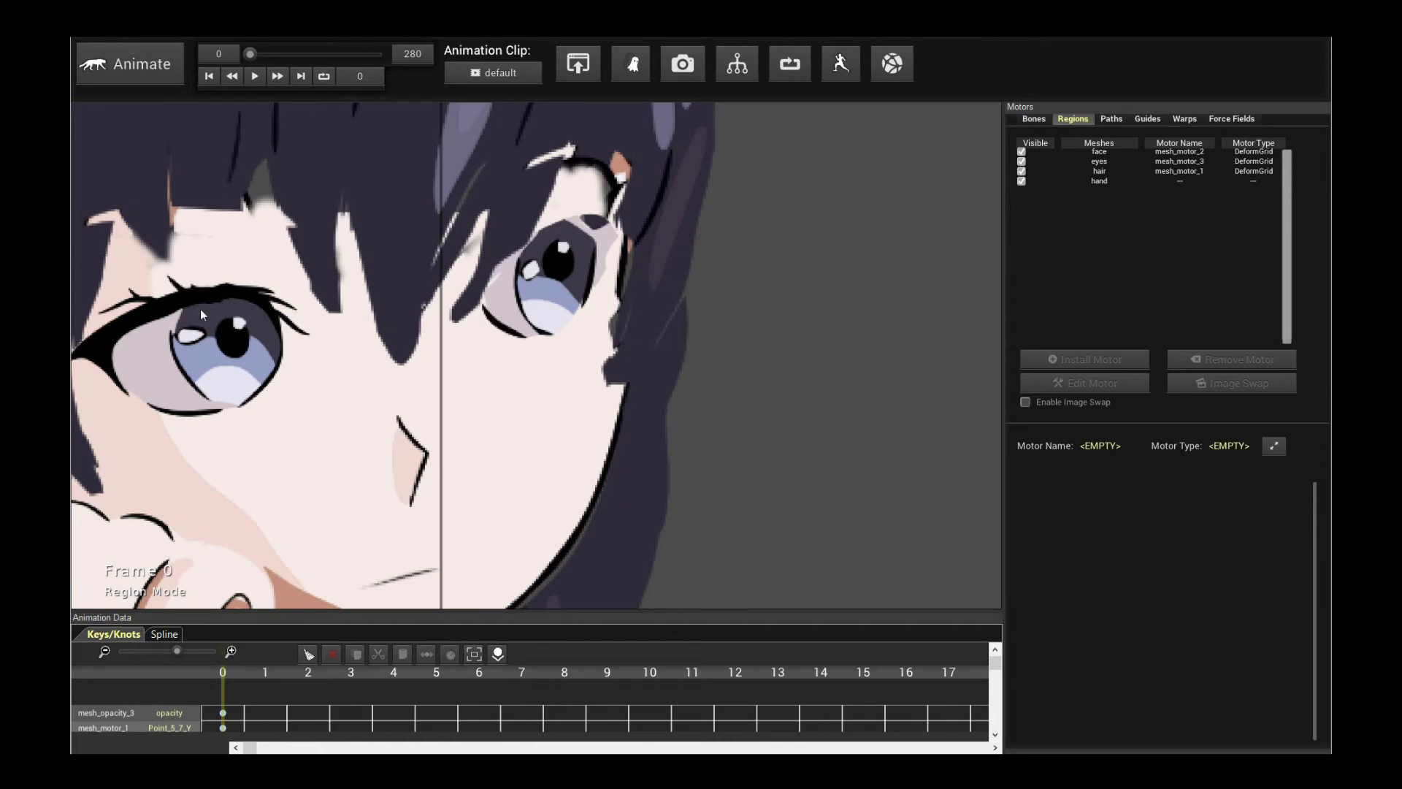
drag(254, 52, 250, 54)
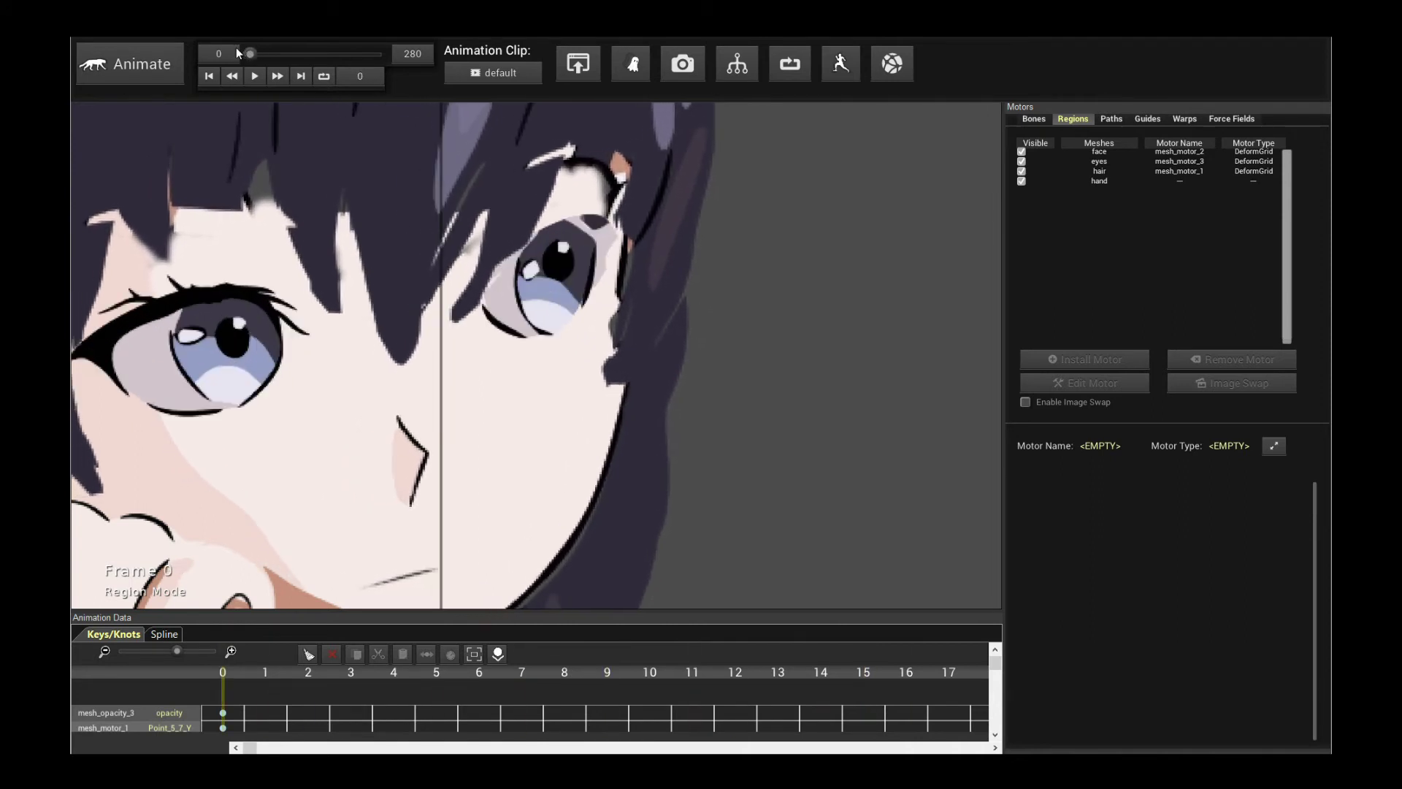
click(533, 72)
Step: Load the 'test' animation clip and bring up the region meshes with their motors
double_click(529, 212)
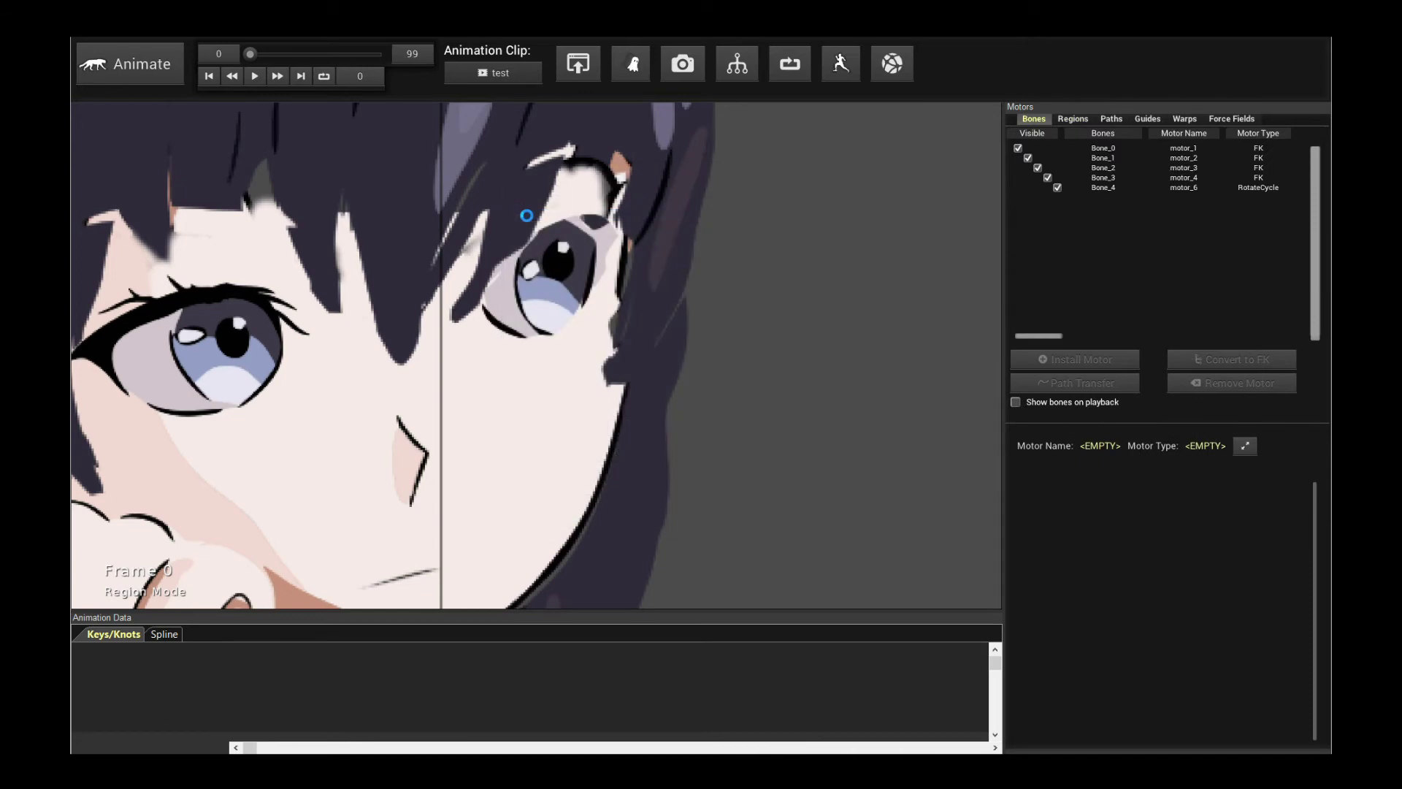
scroll(501, 350, down, 5)
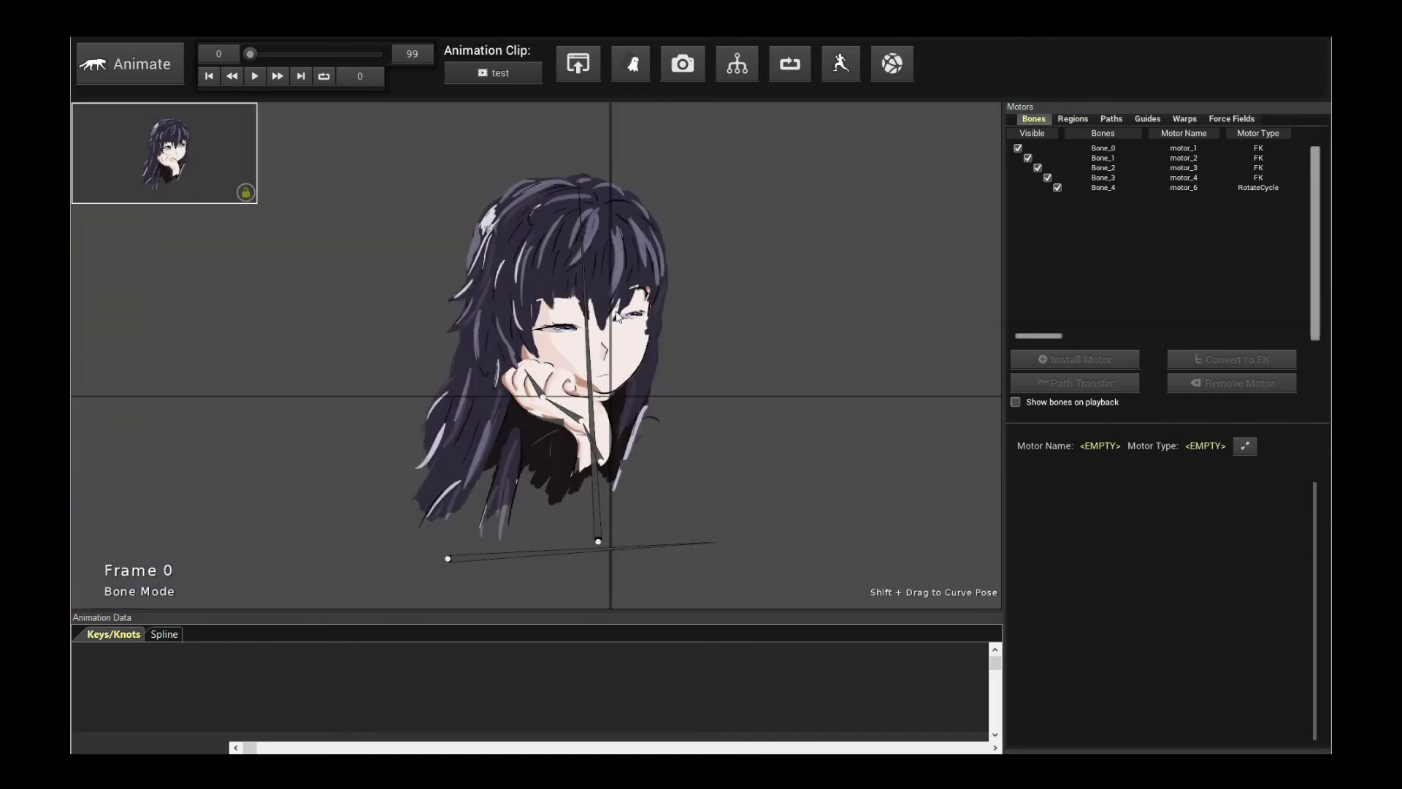
scroll(593, 337, up, 4)
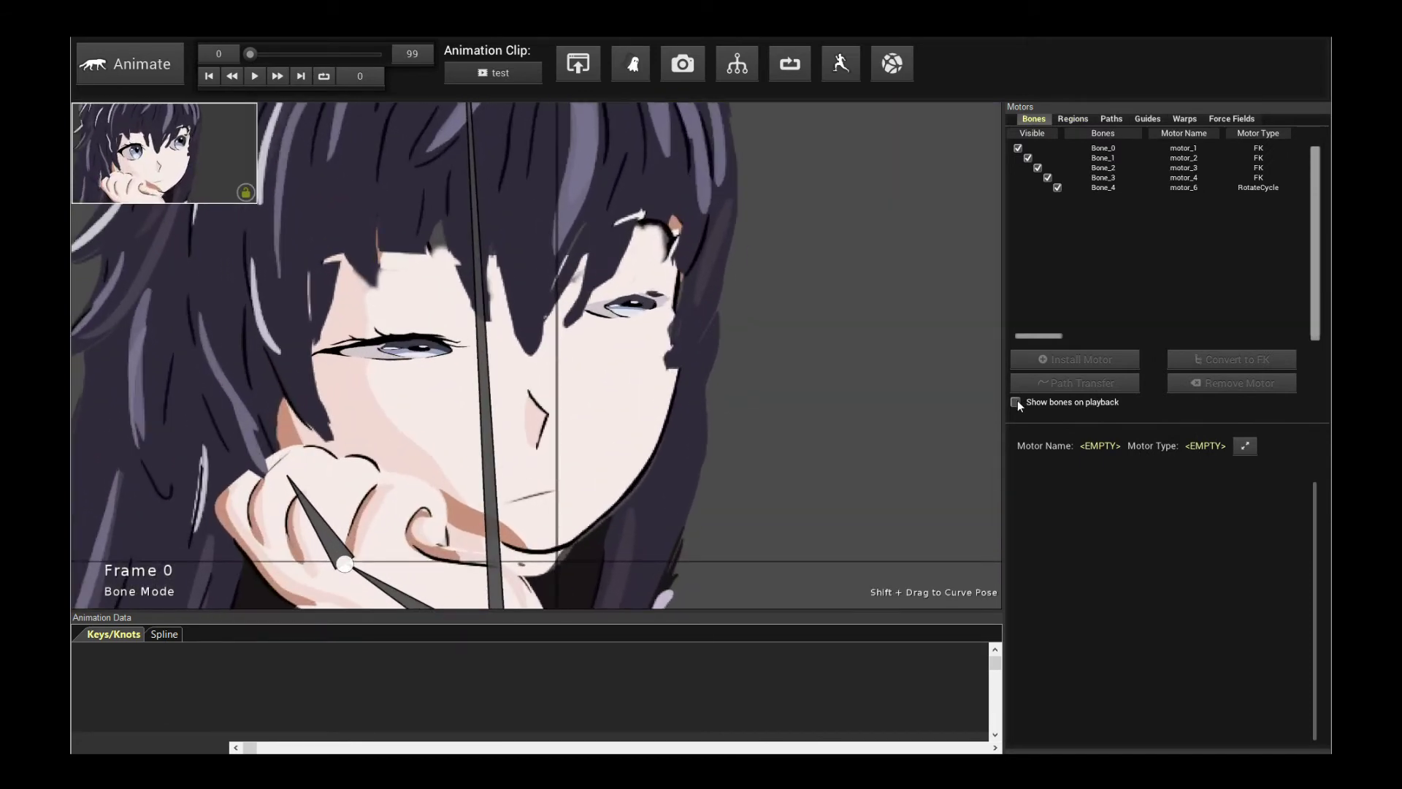
click(1073, 120)
scroll(606, 253, up, 5)
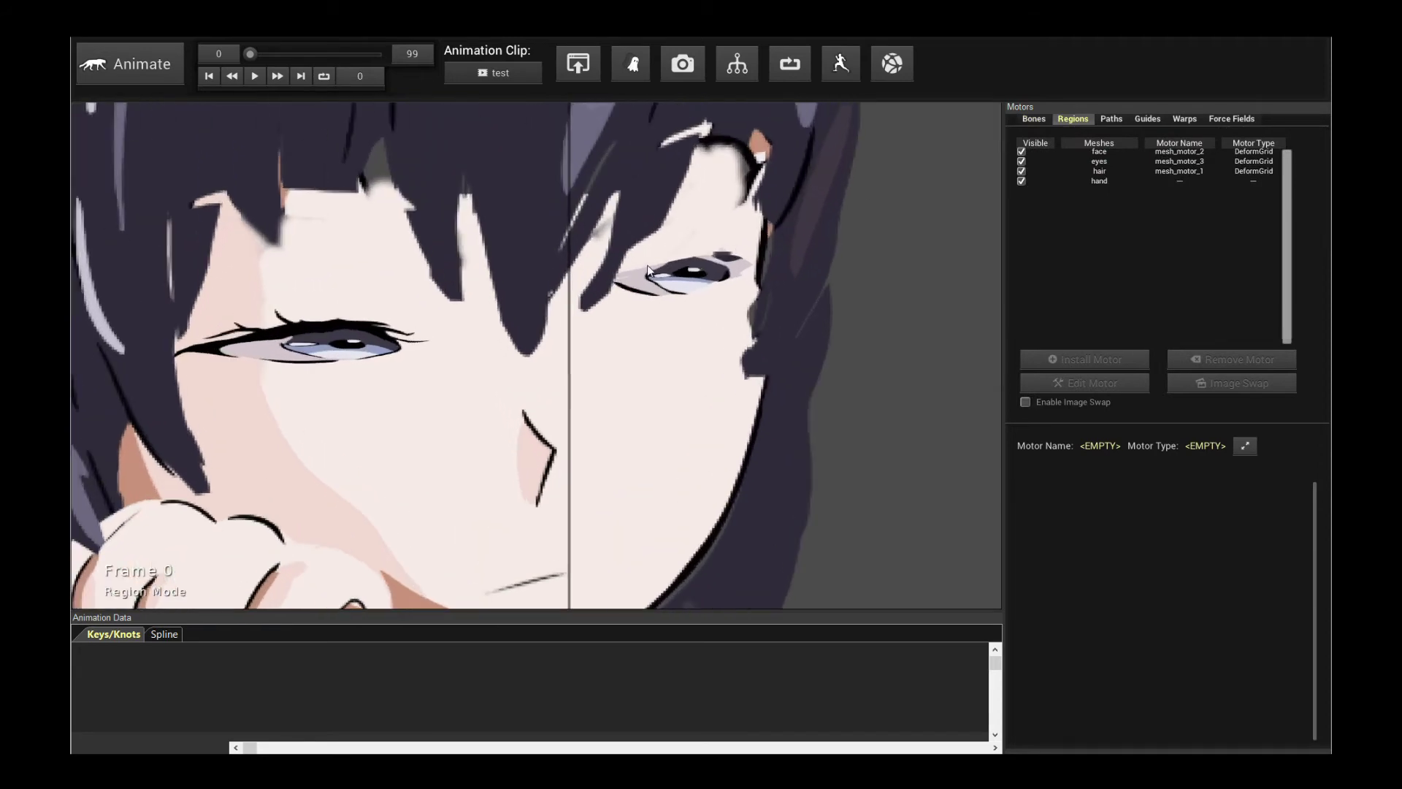
click(250, 37)
Step: Open the Animation Controllers window from Motors/Swaps/Effects, moving and widening it
mouse_move(603, 555)
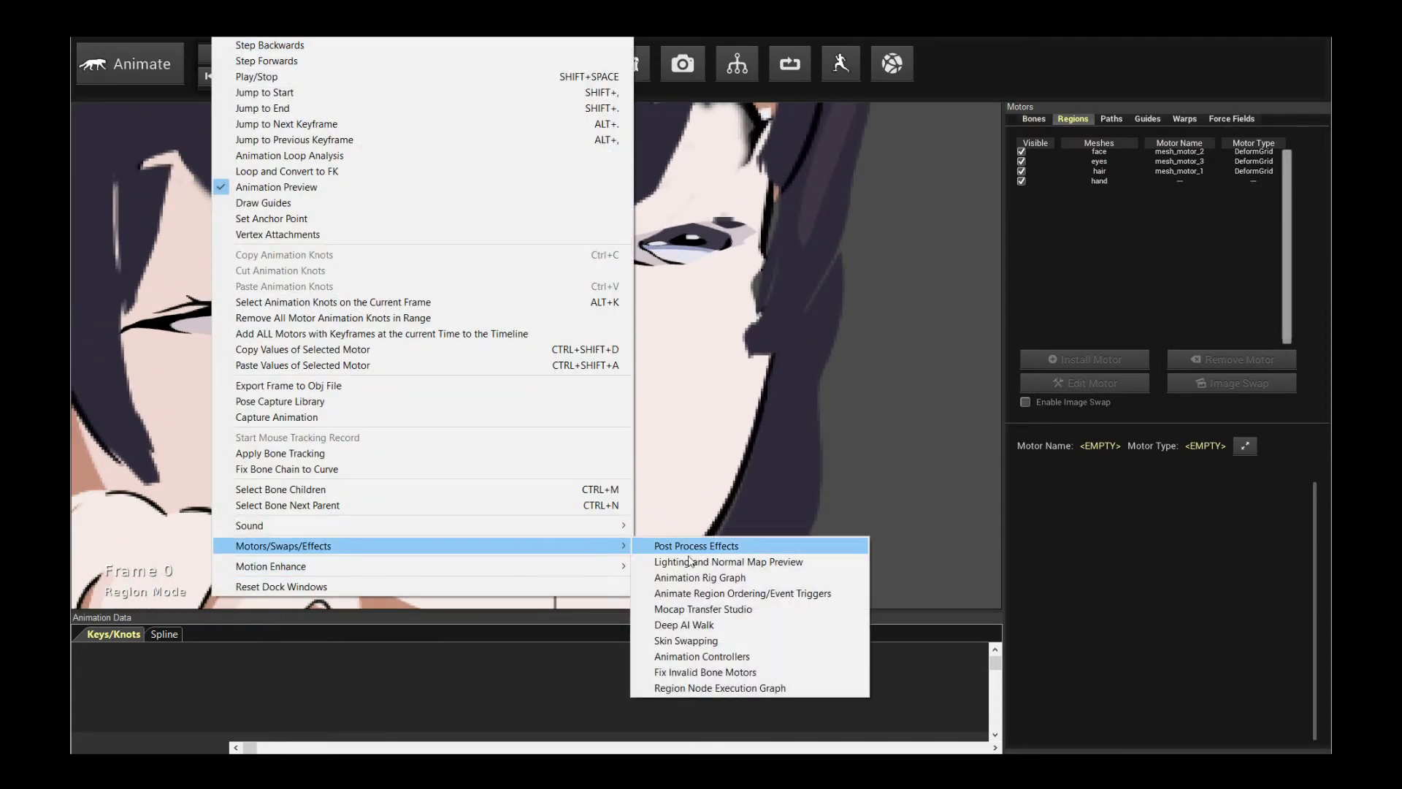
click(764, 656)
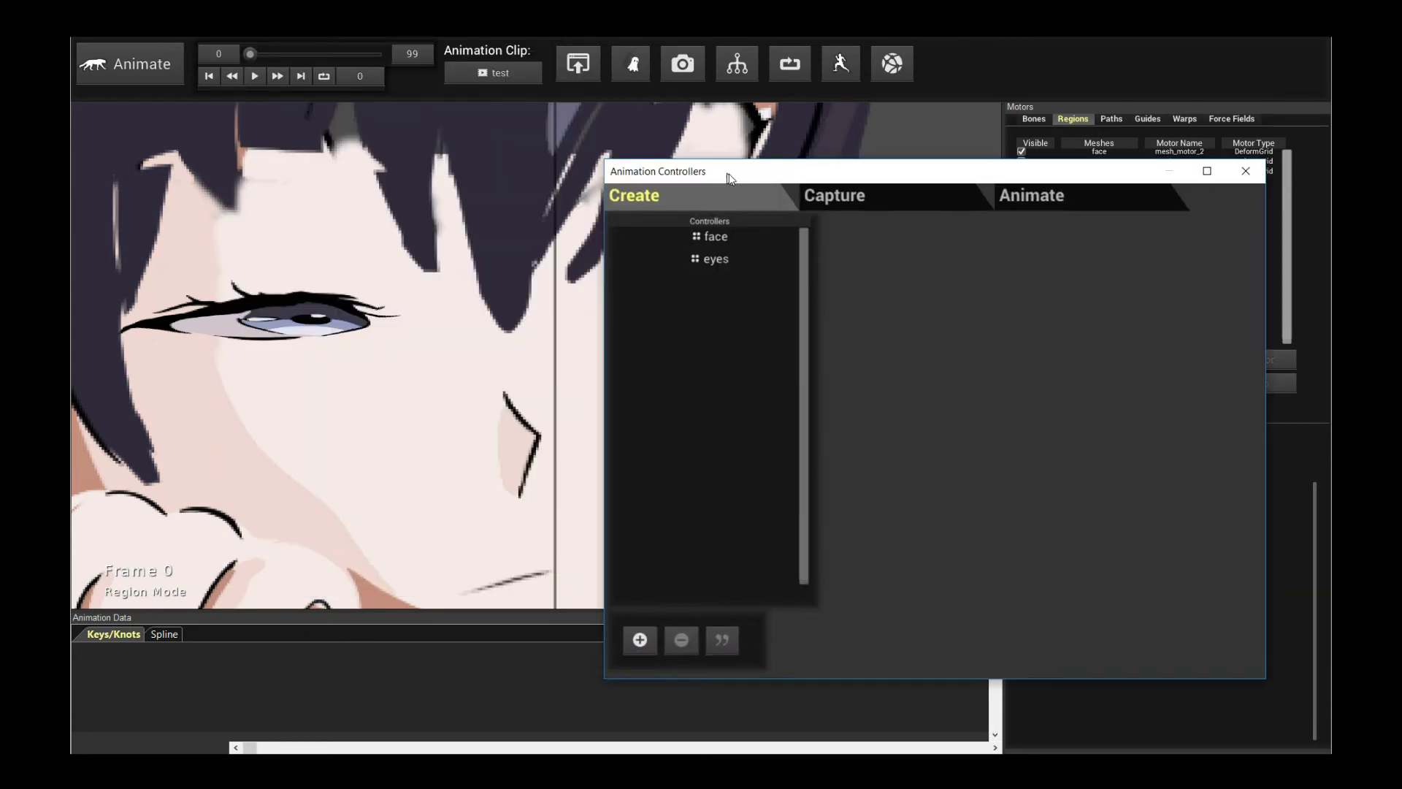
drag(730, 178, 615, 213)
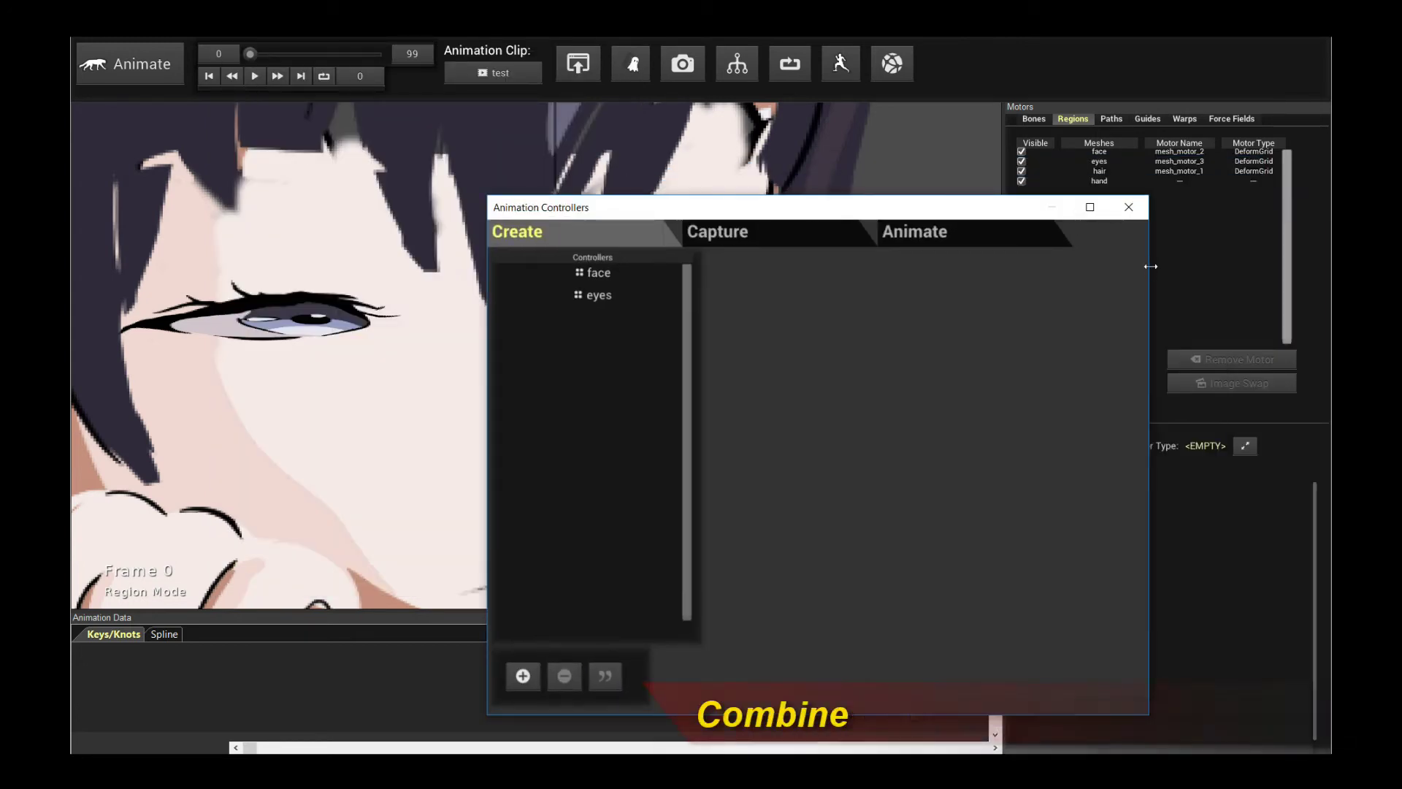
drag(1147, 265, 1245, 270)
Step: Compare the face controller's three-pose triangle with the eyes controller's line of poses
click(565, 280)
click(595, 296)
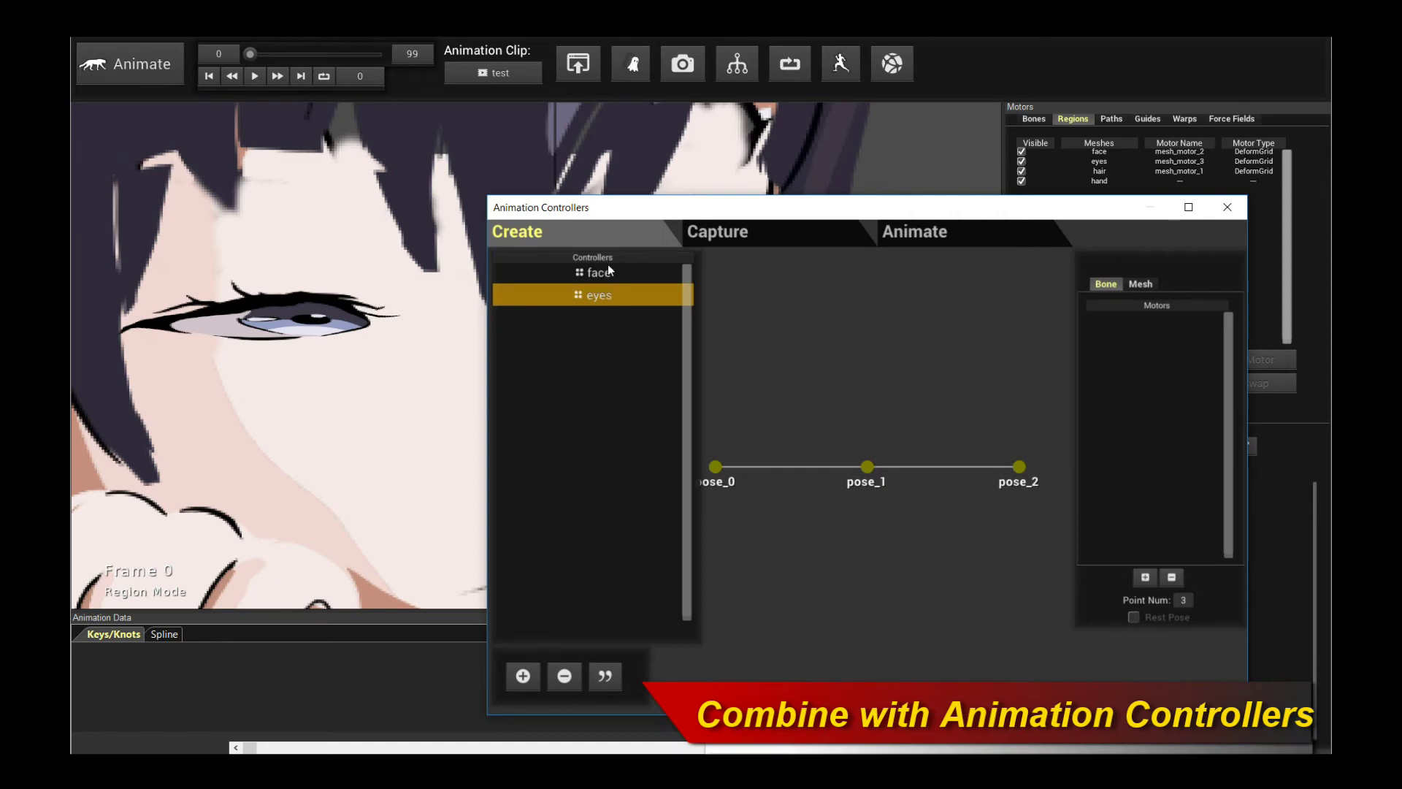
click(607, 267)
click(608, 286)
click(606, 267)
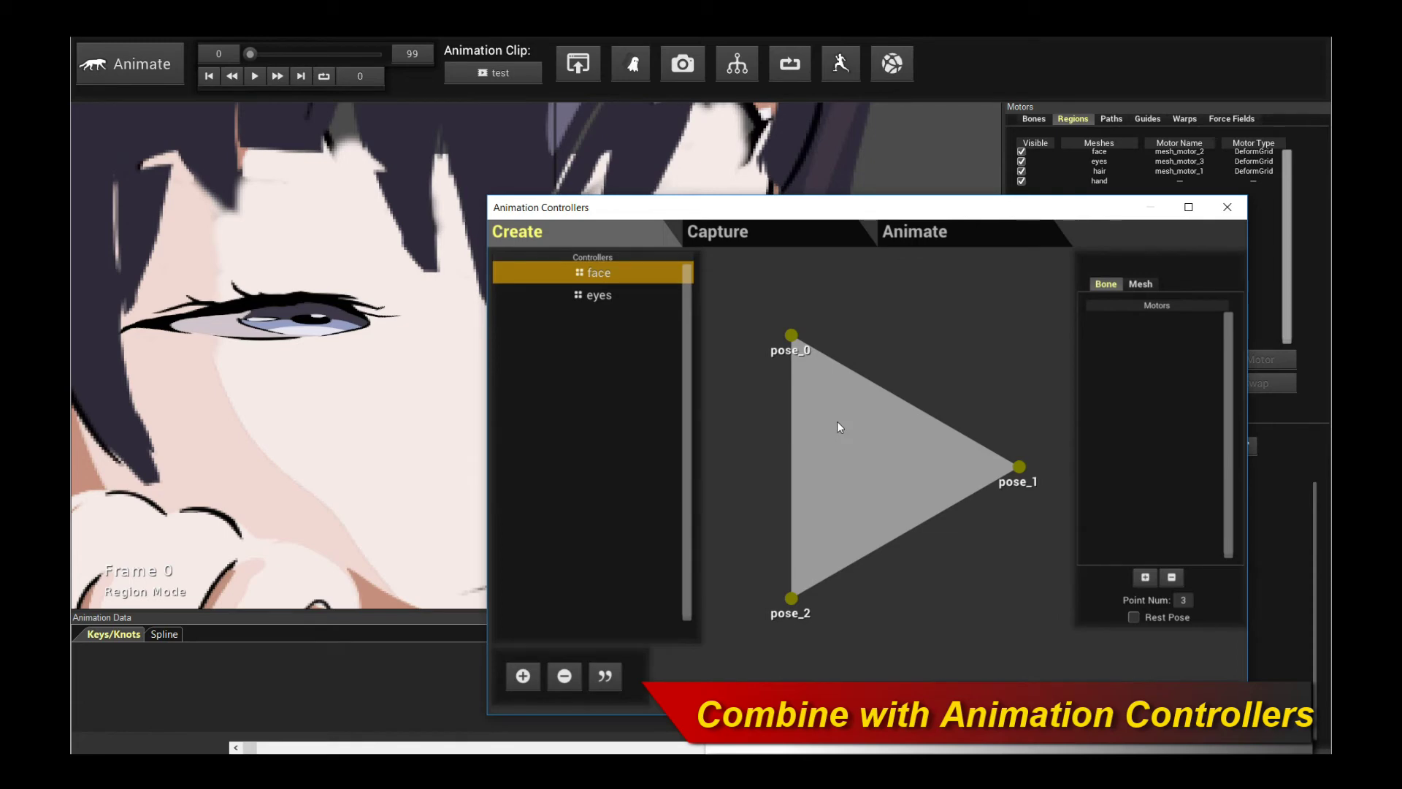
click(602, 291)
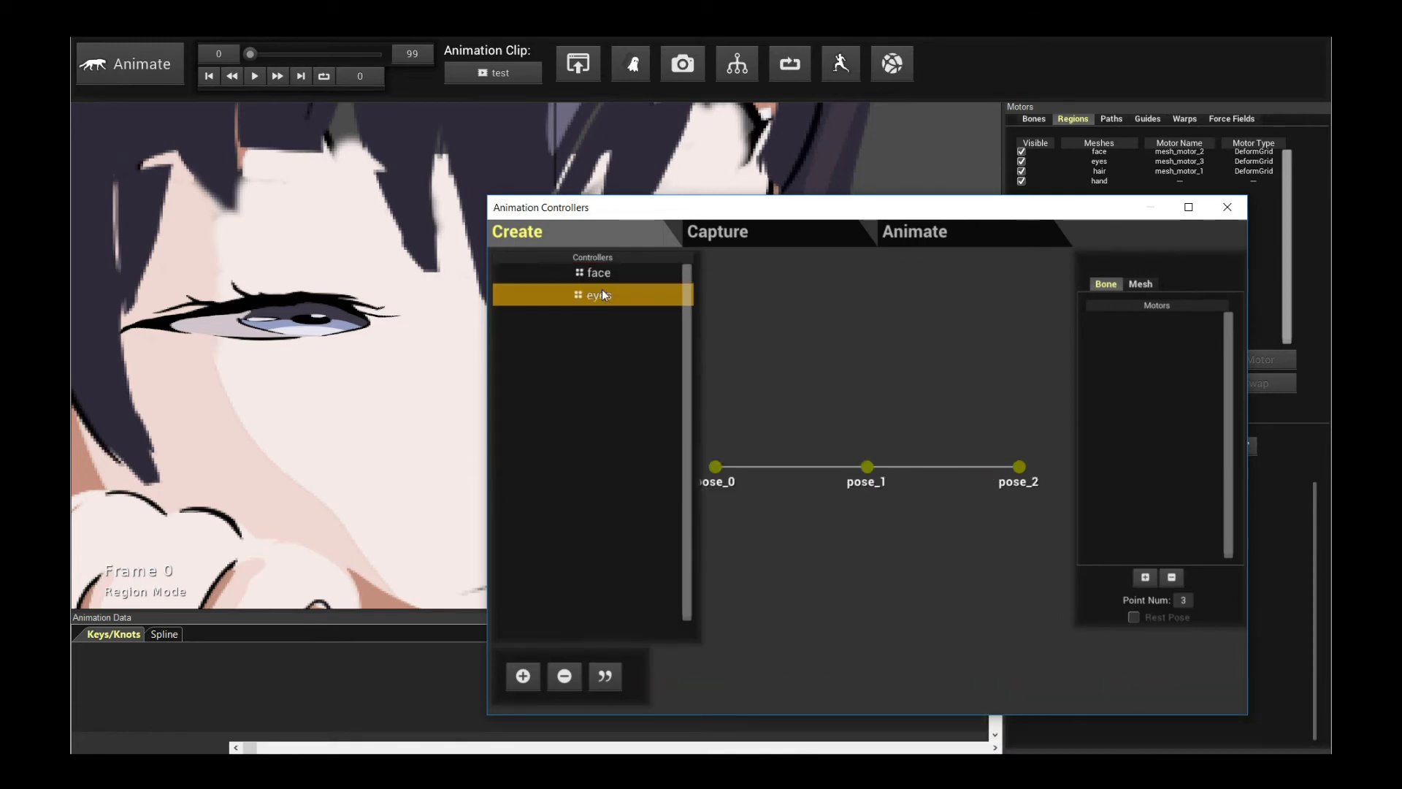
click(600, 275)
click(606, 296)
drag(811, 208, 926, 225)
click(733, 297)
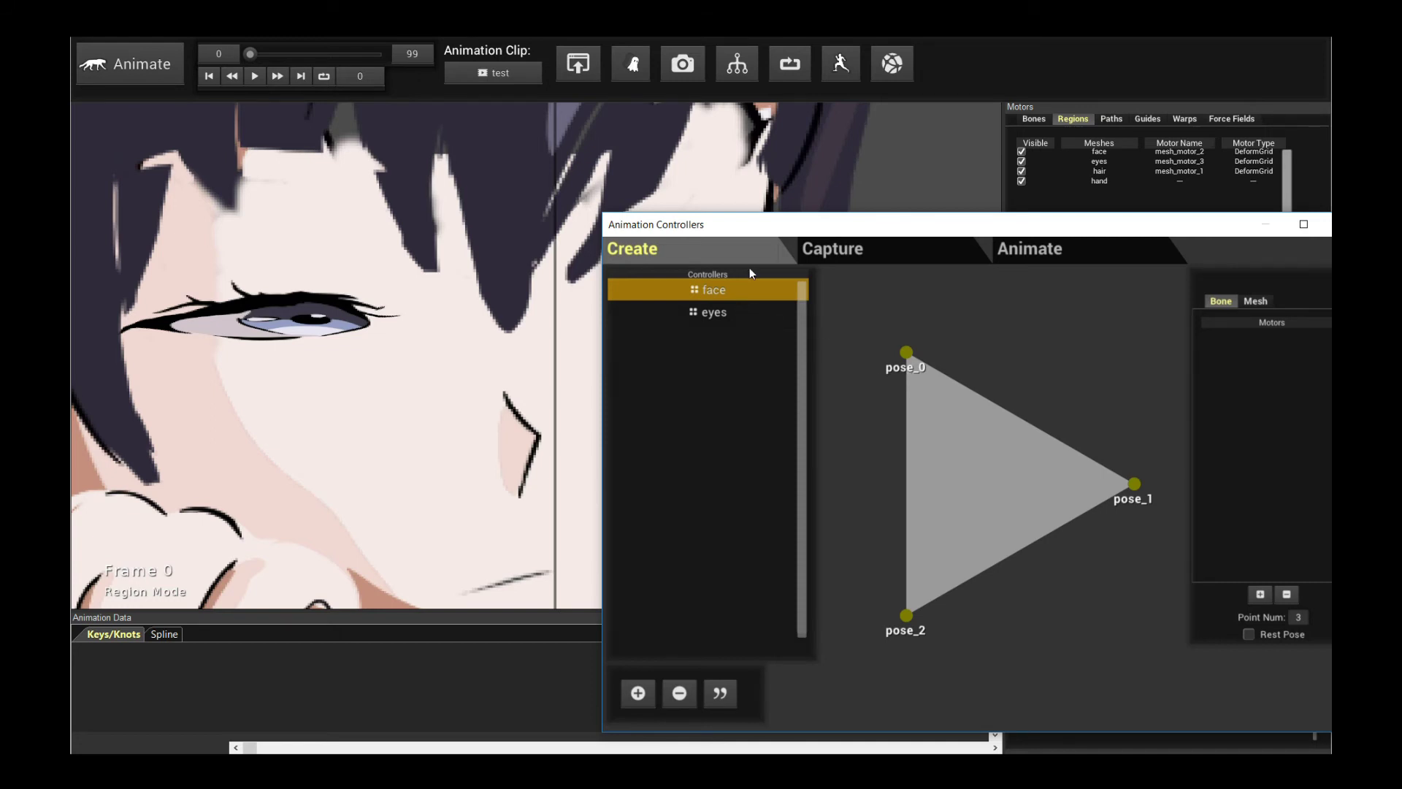
drag(811, 224, 701, 213)
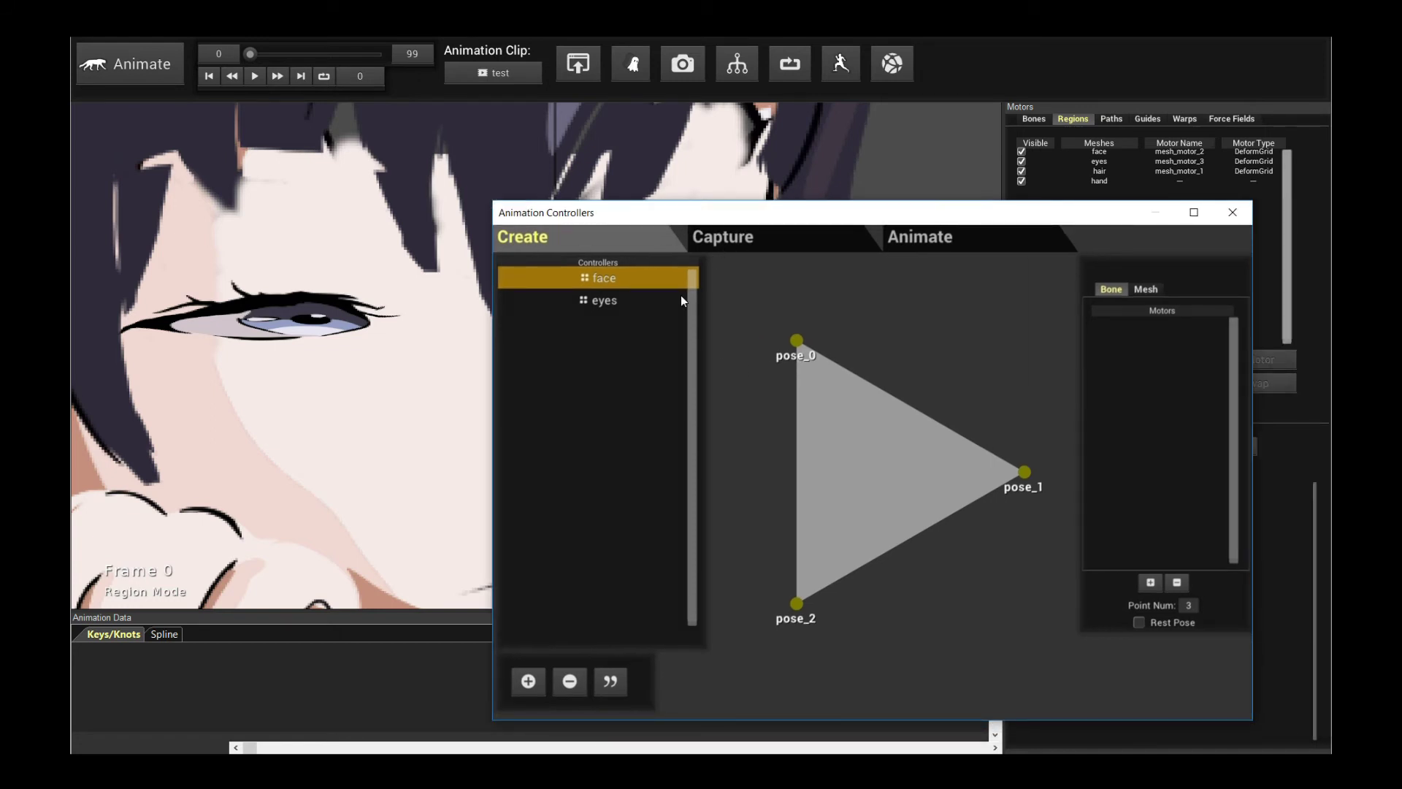
Step: Check the pose-capture page, reselect the face controller, and switch to Animation Controls
click(748, 246)
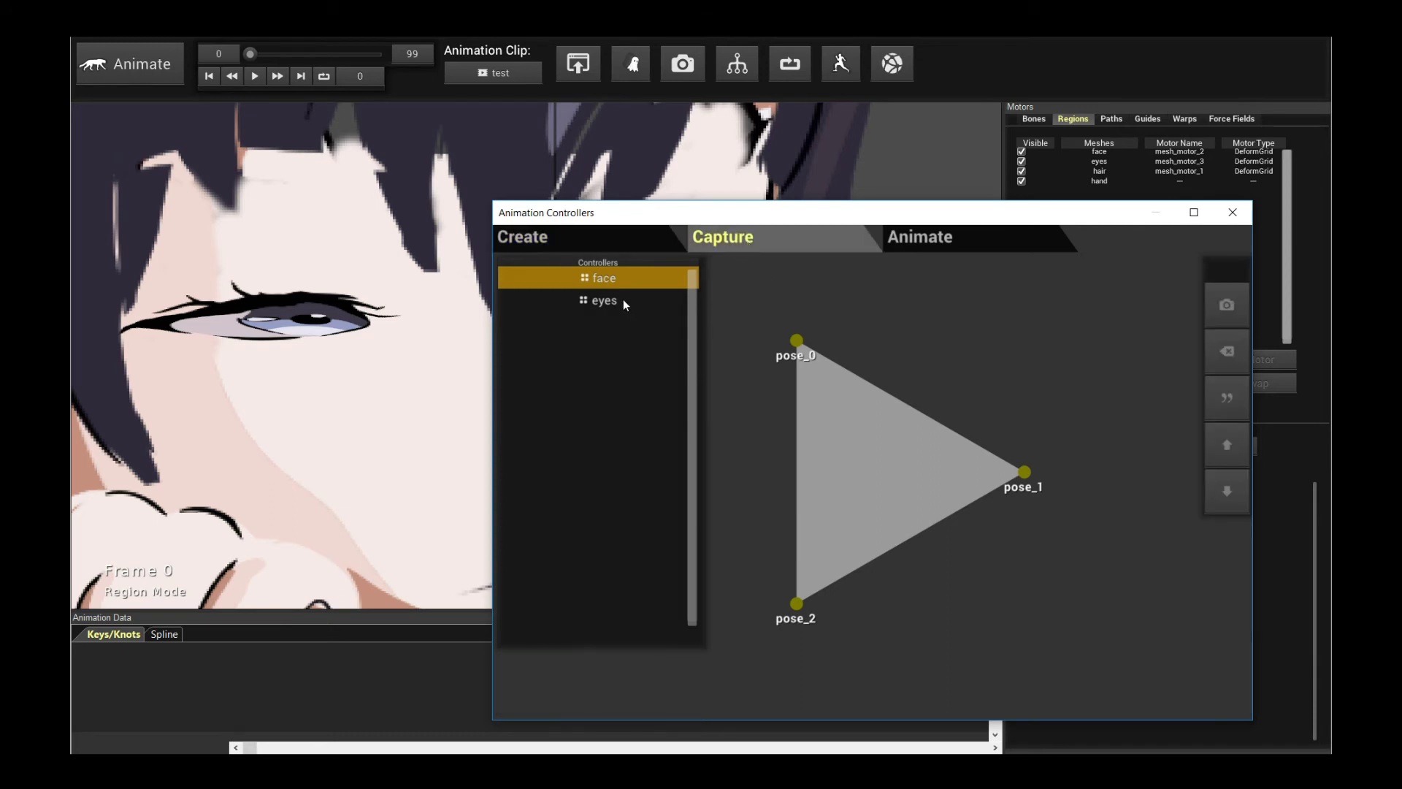
click(612, 241)
drag(720, 219, 774, 236)
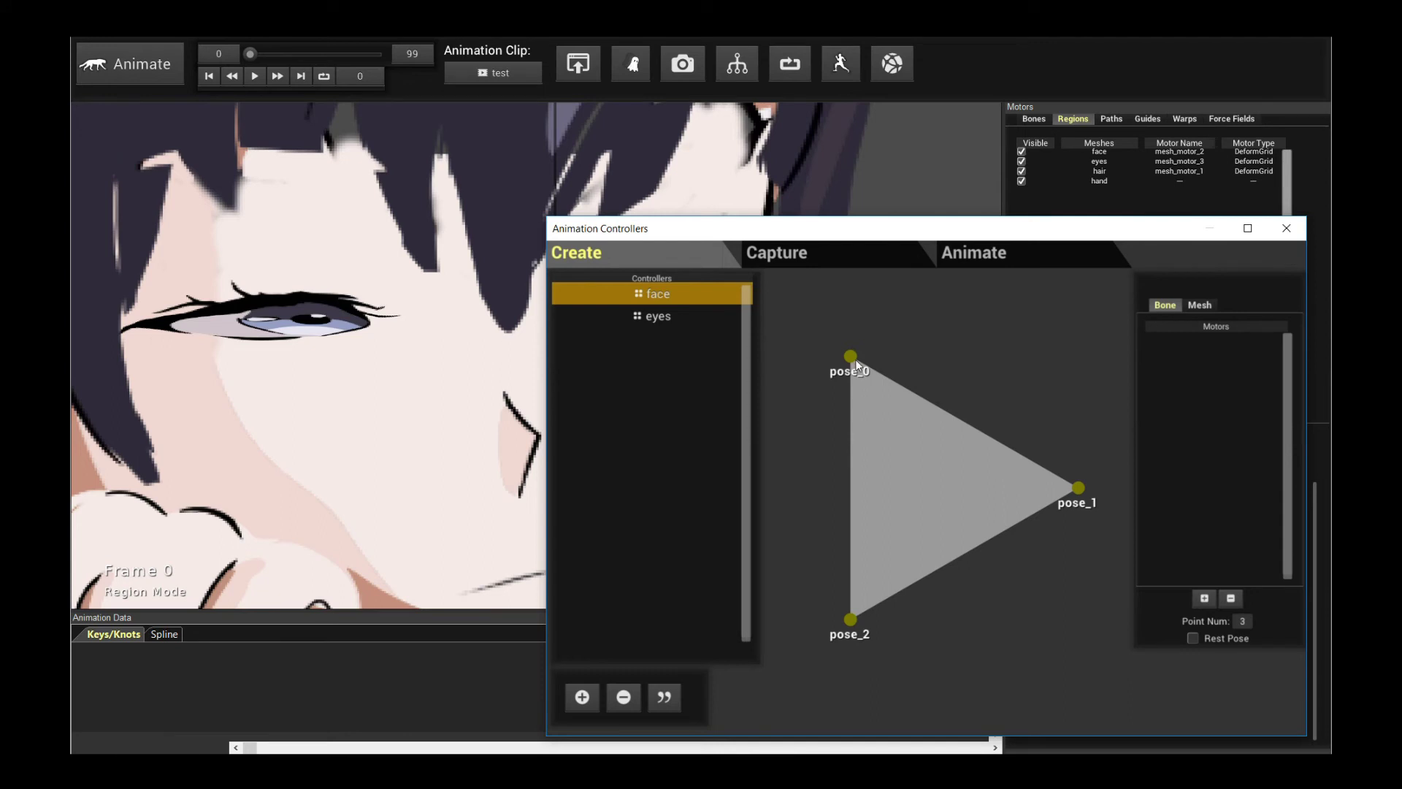
click(679, 317)
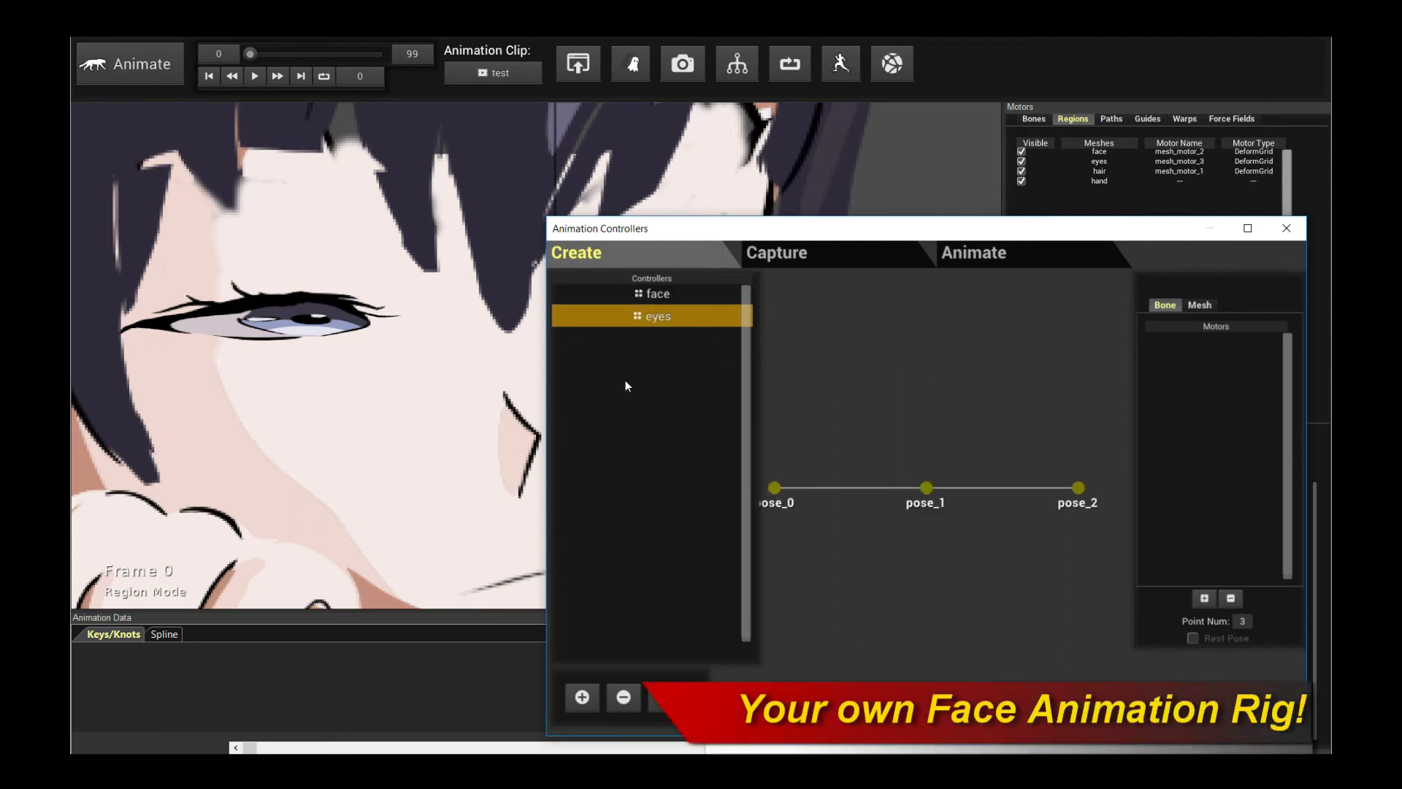
click(652, 294)
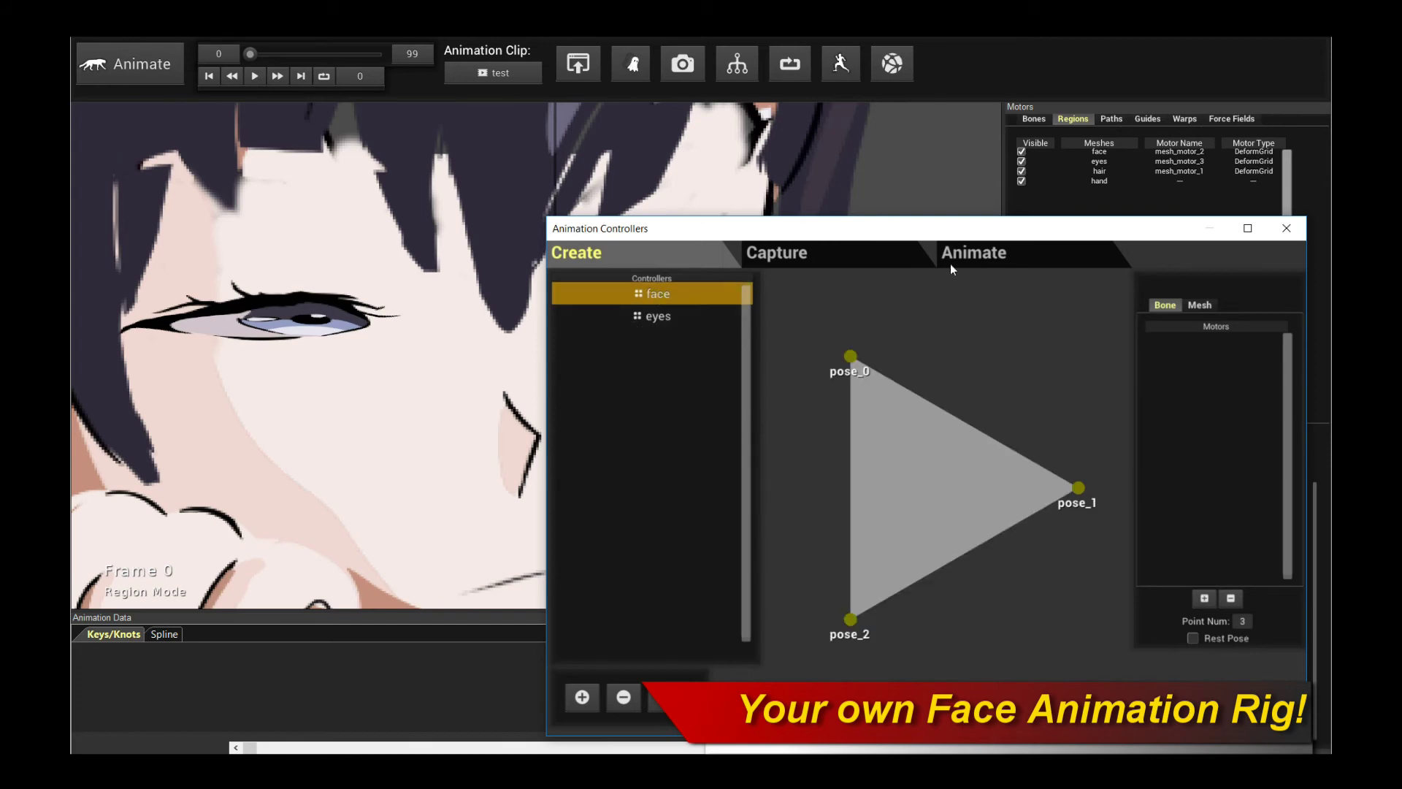
click(974, 255)
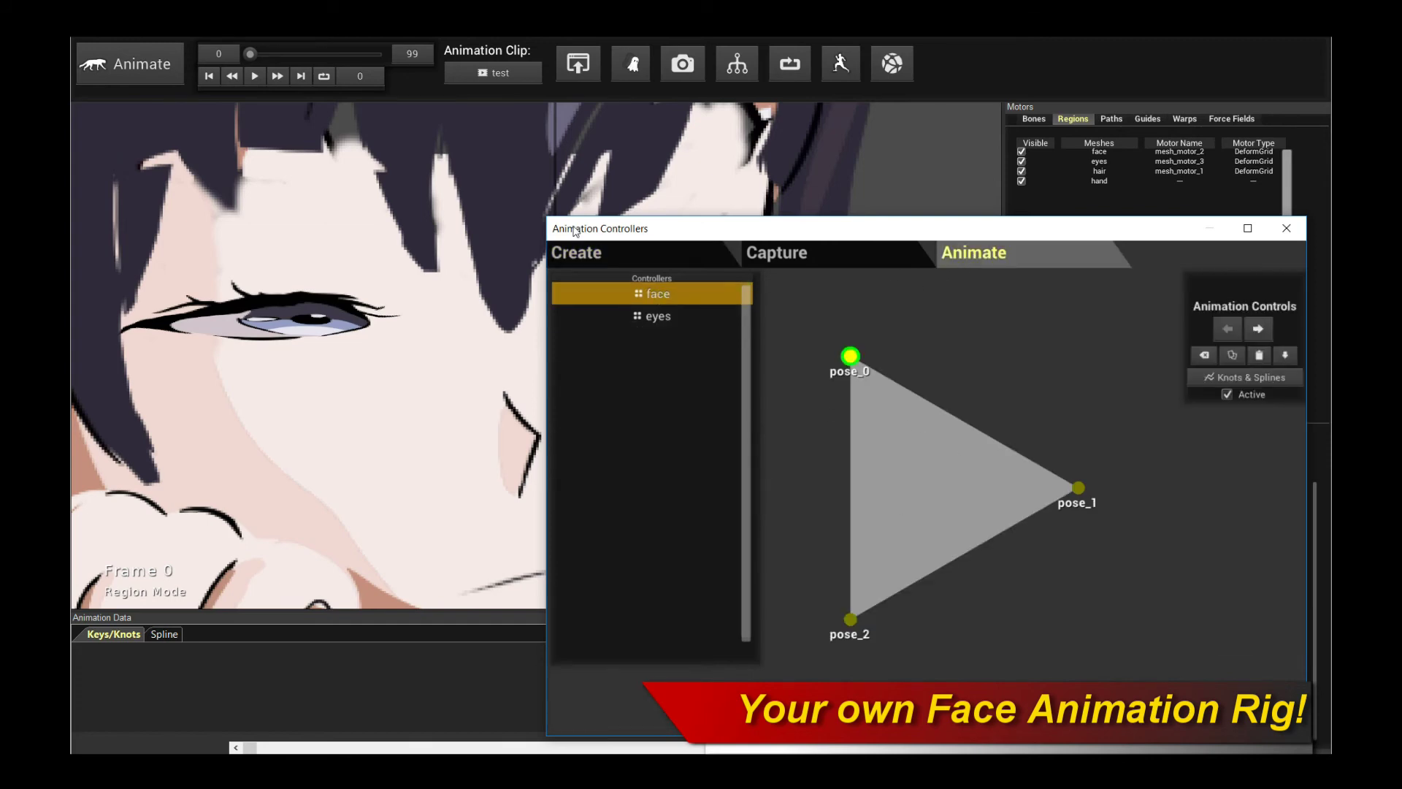
Step: Scrub from frame 16 to preview the face poses, then return to frame 0
drag(594, 231, 637, 219)
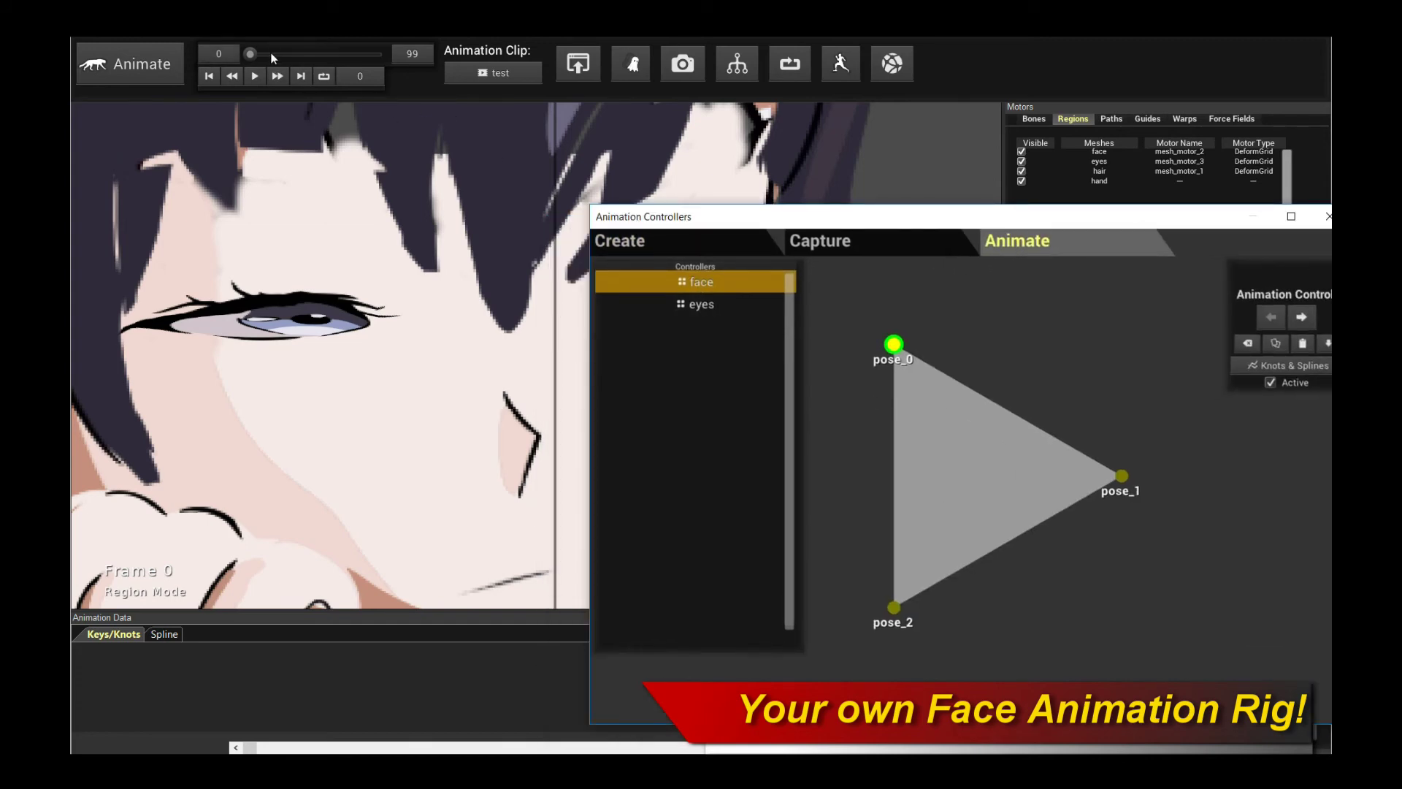
click(272, 55)
mouse_move(271, 55)
mouse_down()
mouse_move(251, 39)
mouse_move(249, 53)
mouse_up()
click(900, 269)
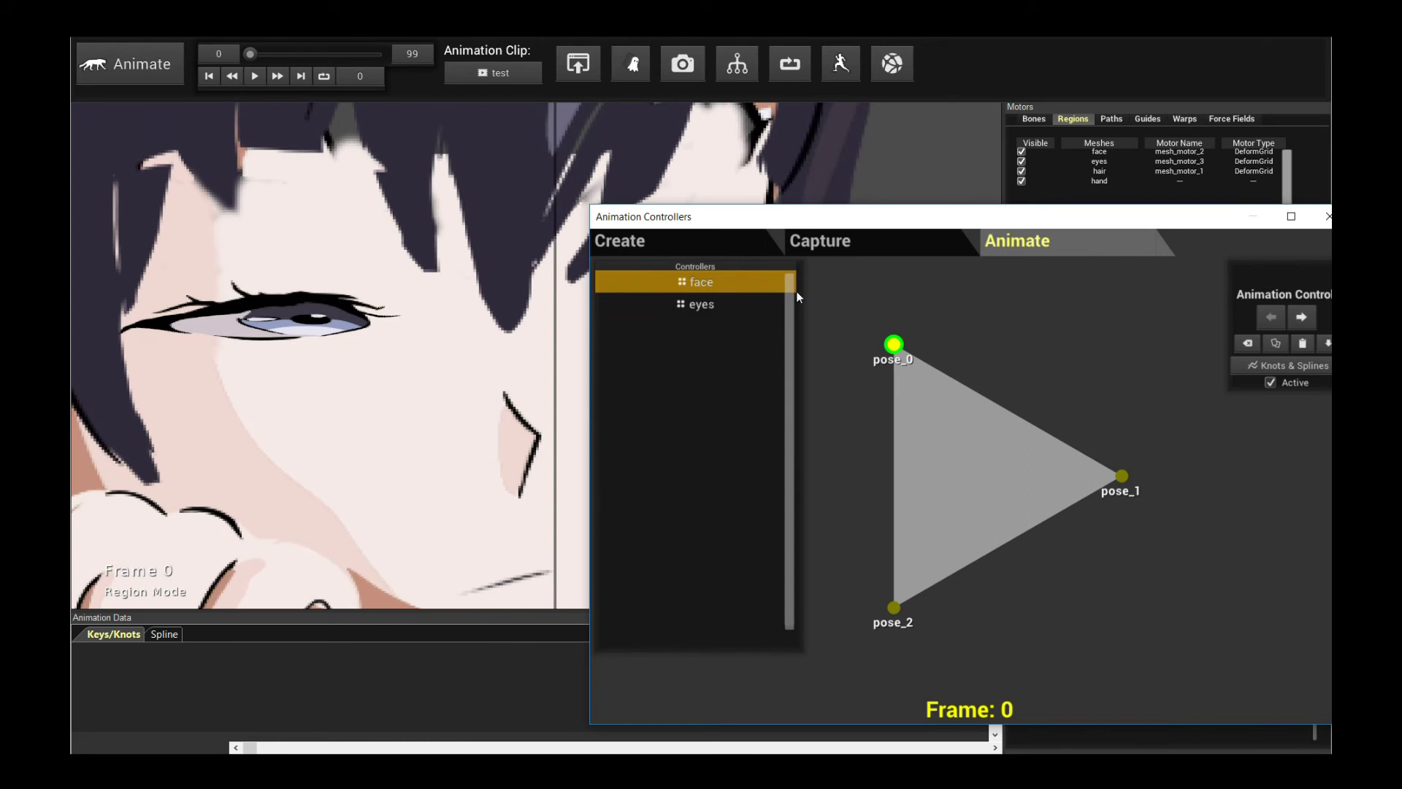
Step: Show the eyes controller's posX and posY knots and enlarge the Animation Data panel
click(707, 306)
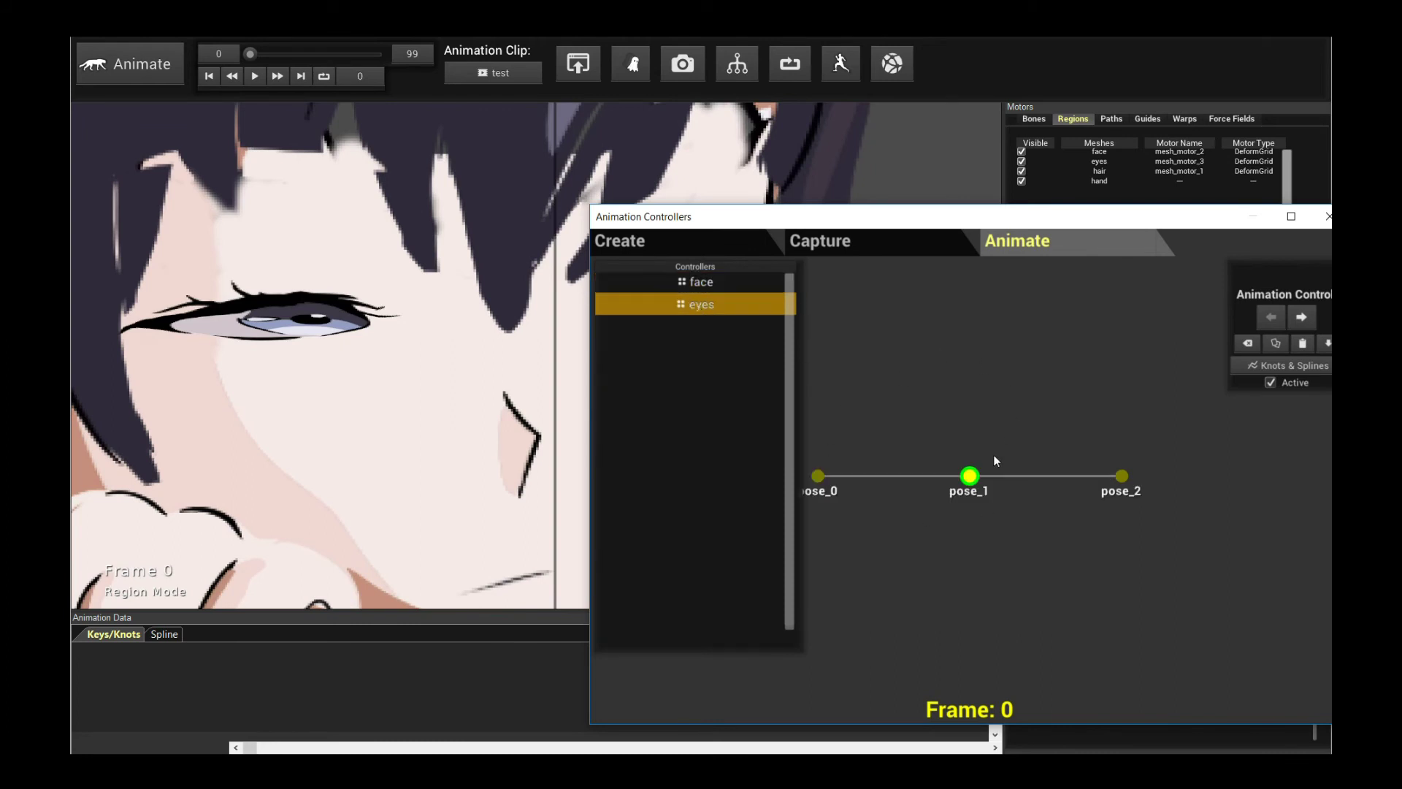
click(1256, 364)
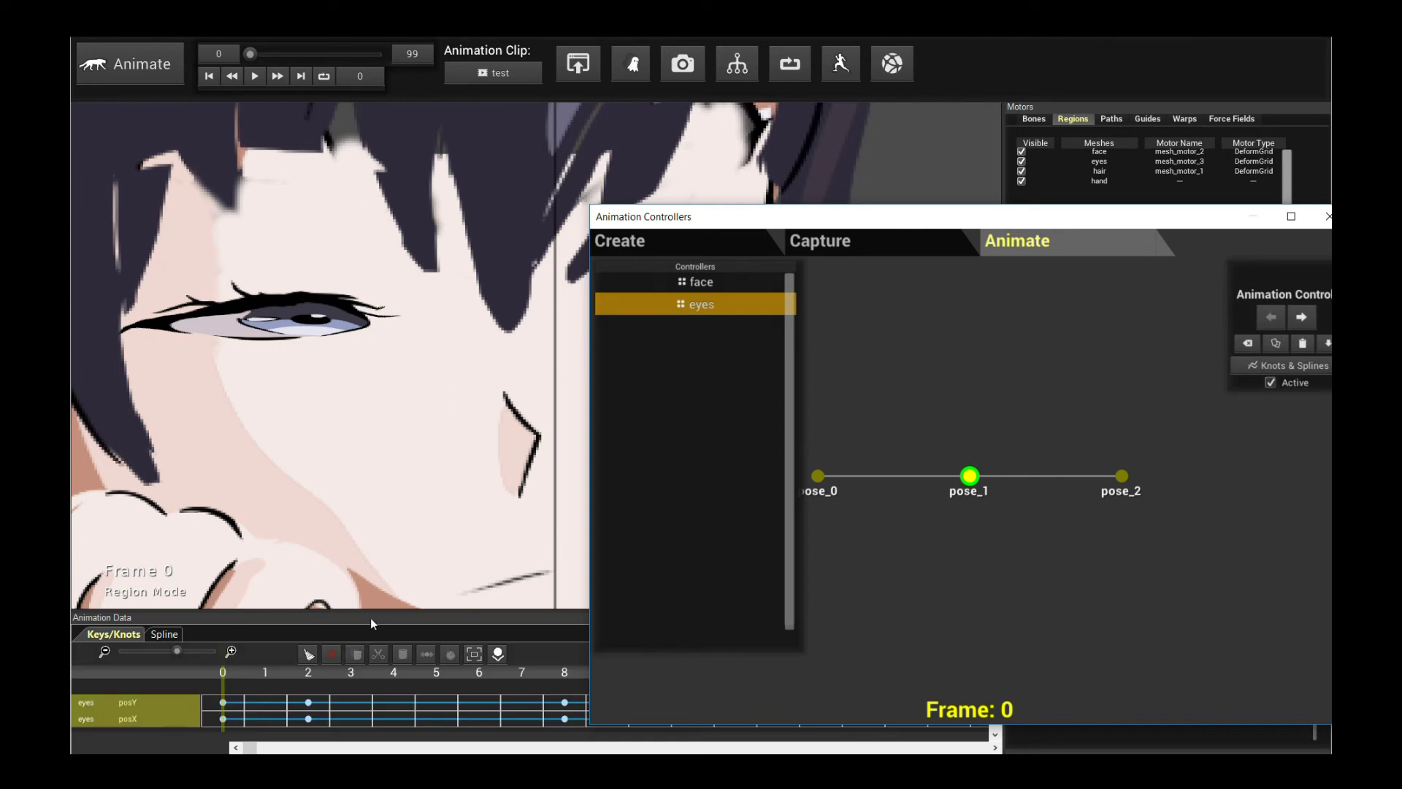
drag(705, 221, 999, 148)
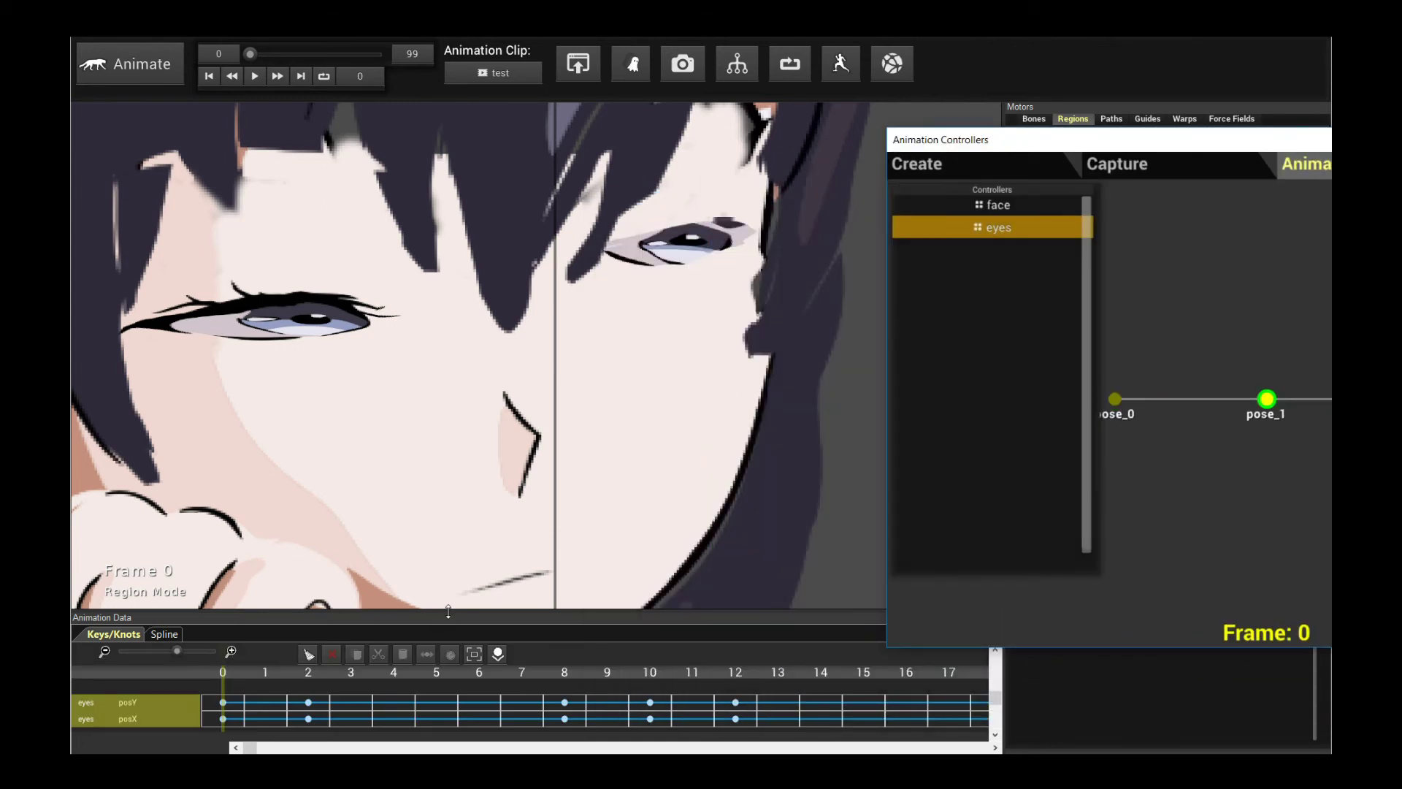
drag(449, 611, 307, 477)
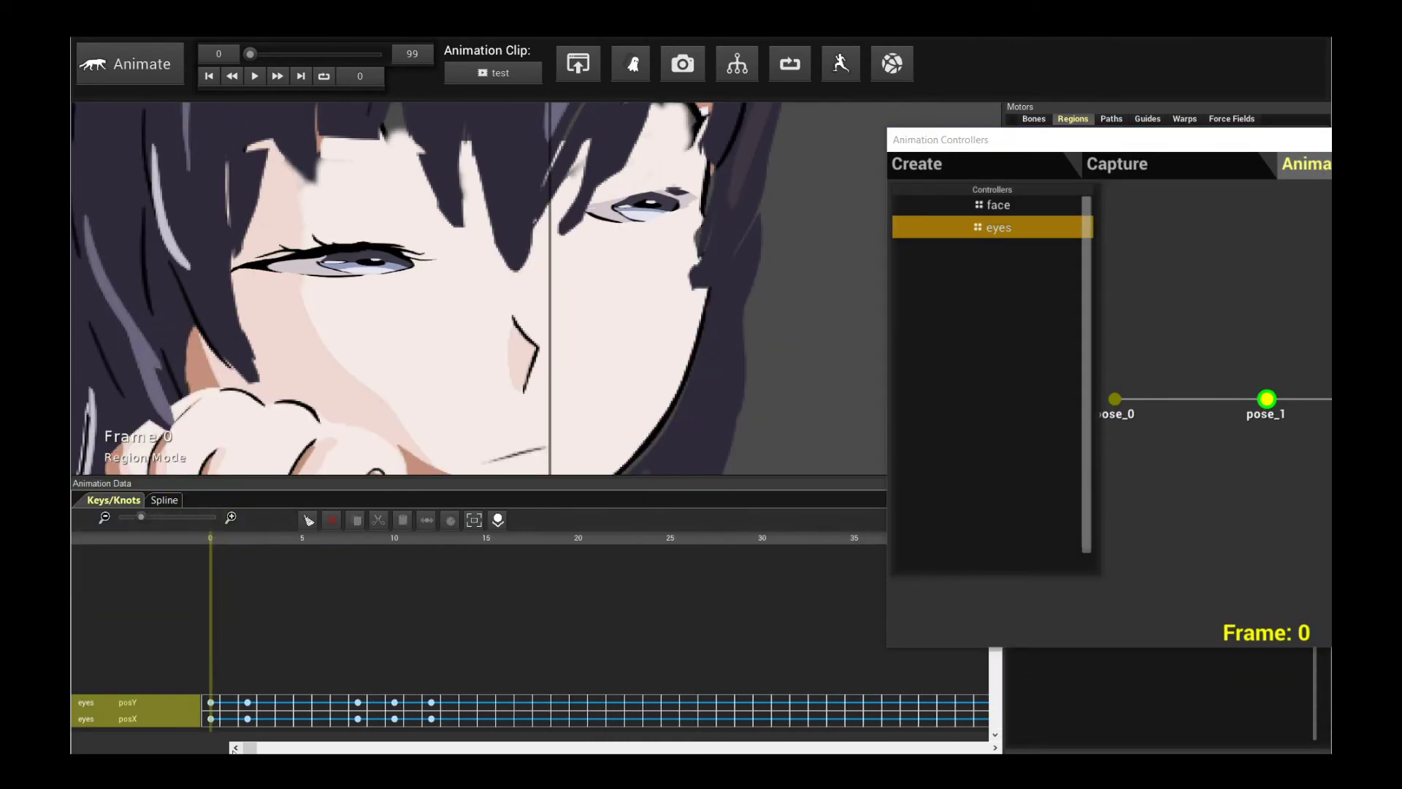
drag(257, 747, 284, 748)
Step: Shrink the timeline panel, reframe the face, and reselect the eyes controller
drag(912, 141, 631, 344)
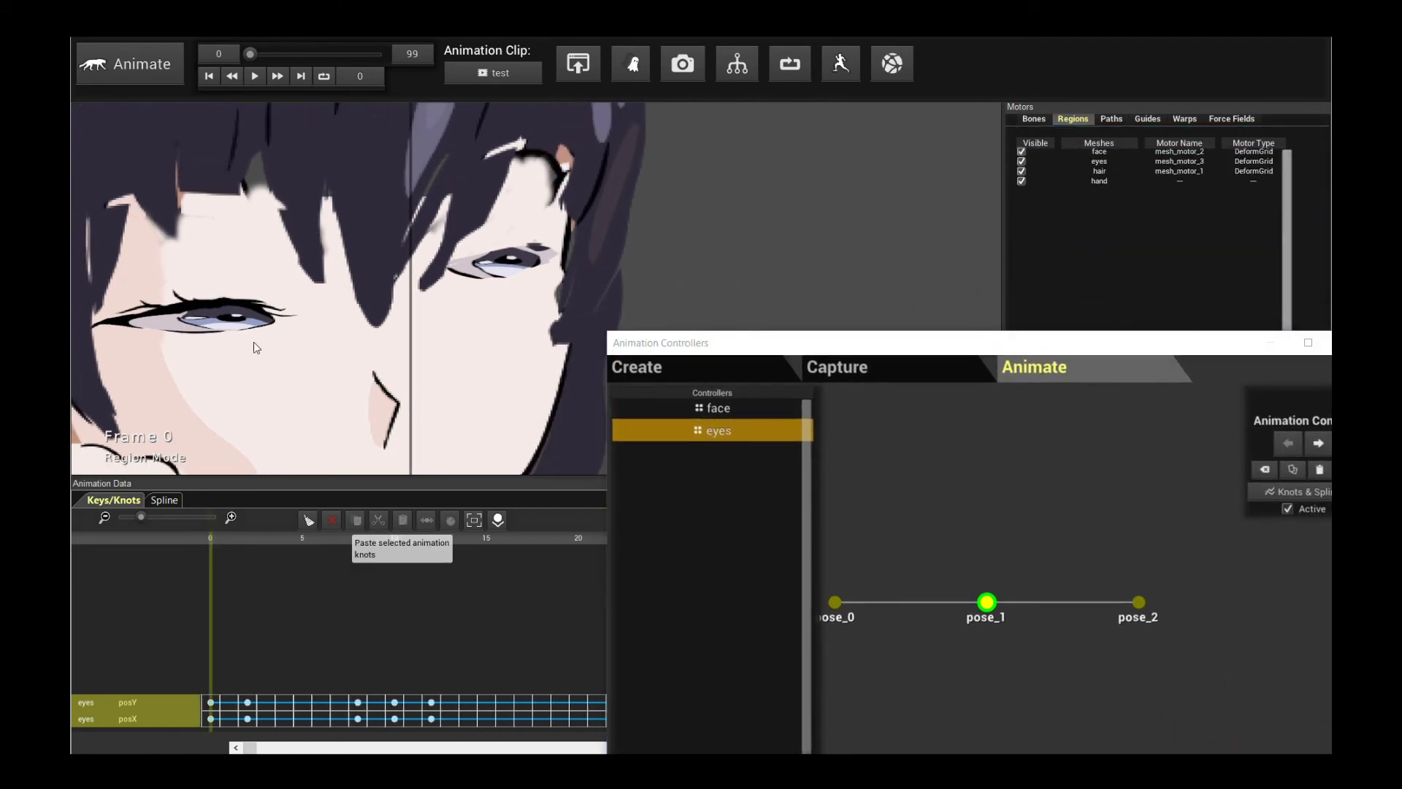
drag(366, 549, 368, 612)
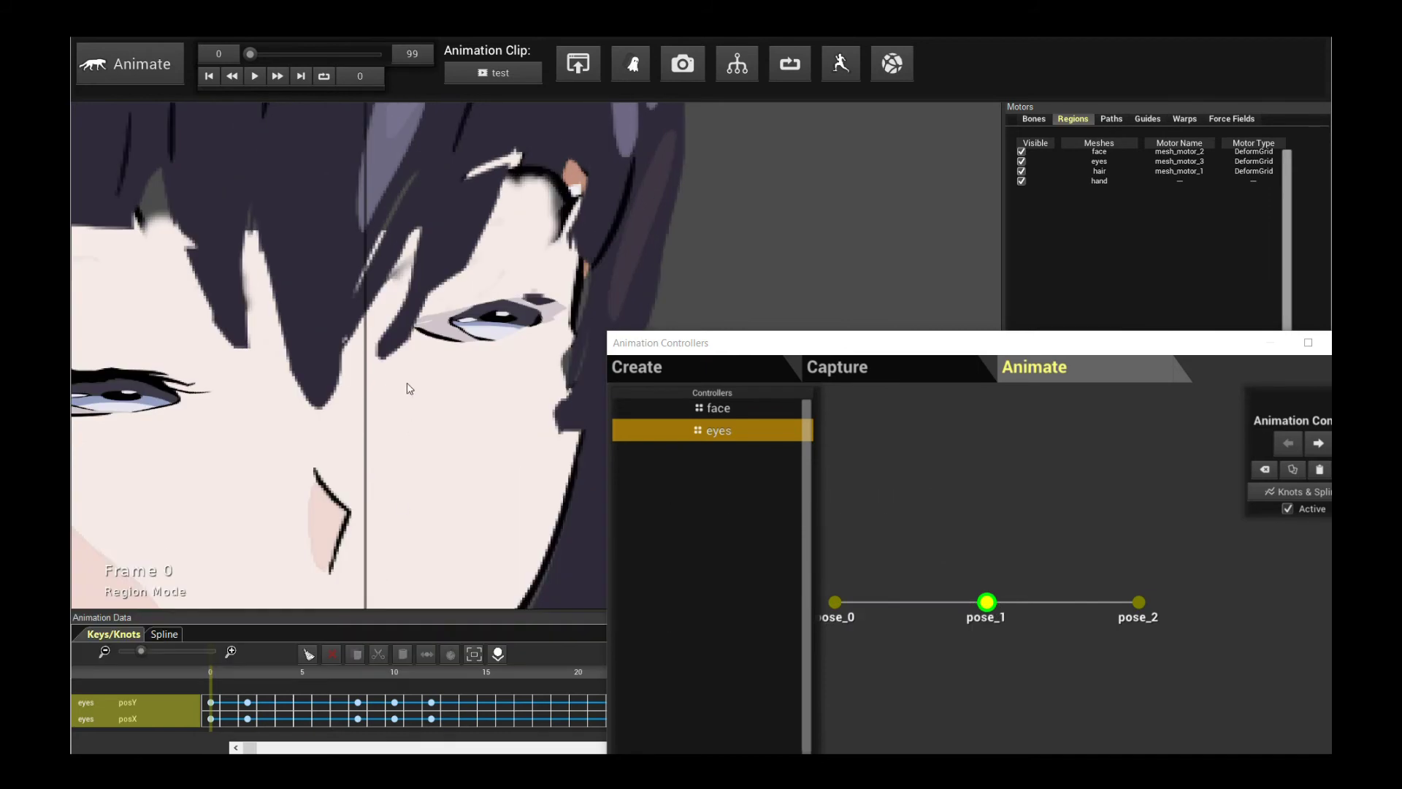
drag(363, 352, 507, 241)
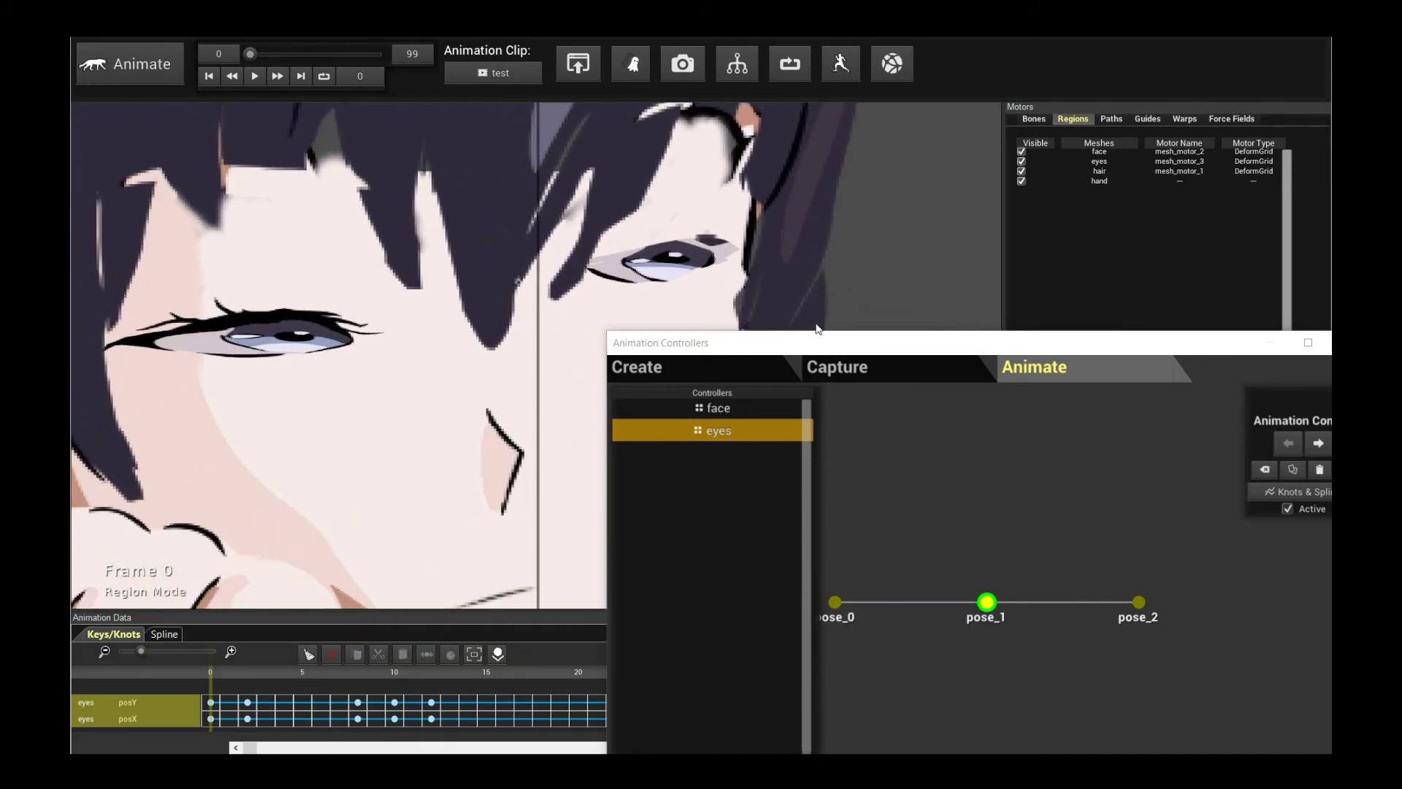
click(764, 429)
click(730, 407)
click(750, 429)
Step: With the eyes controller selected, play the clip through and stop back at frame 0
drag(826, 345, 705, 251)
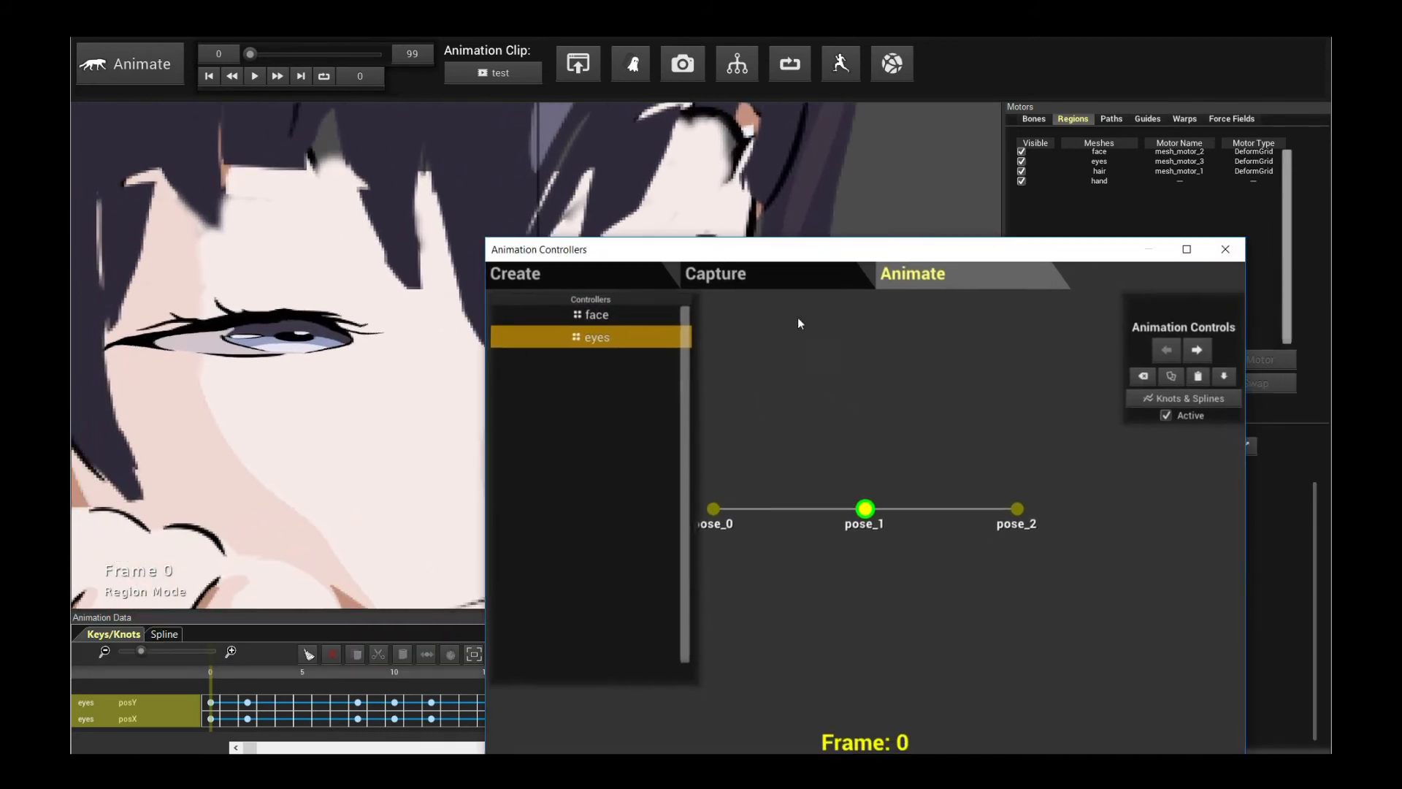
click(590, 314)
click(610, 342)
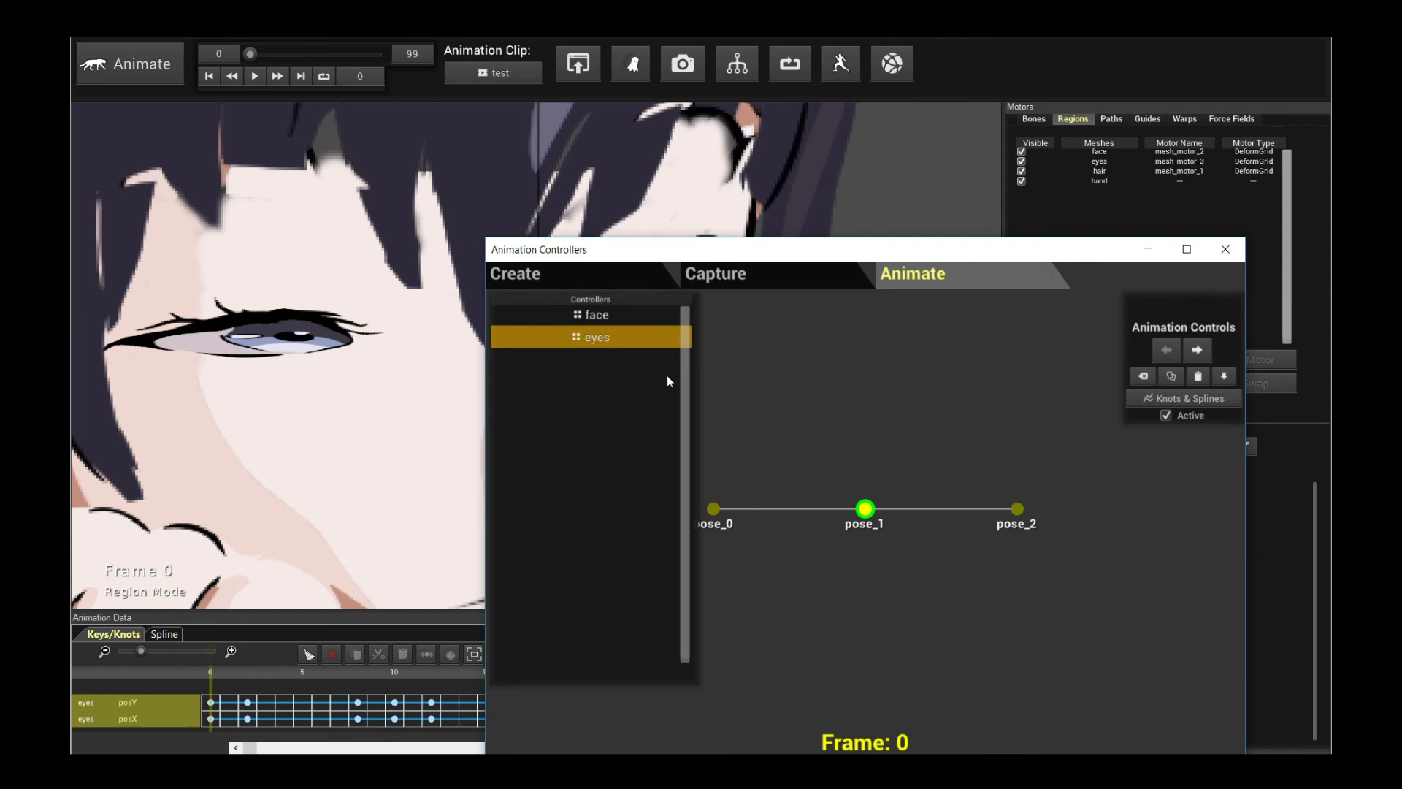
click(591, 314)
click(610, 337)
drag(646, 260, 899, 229)
click(254, 76)
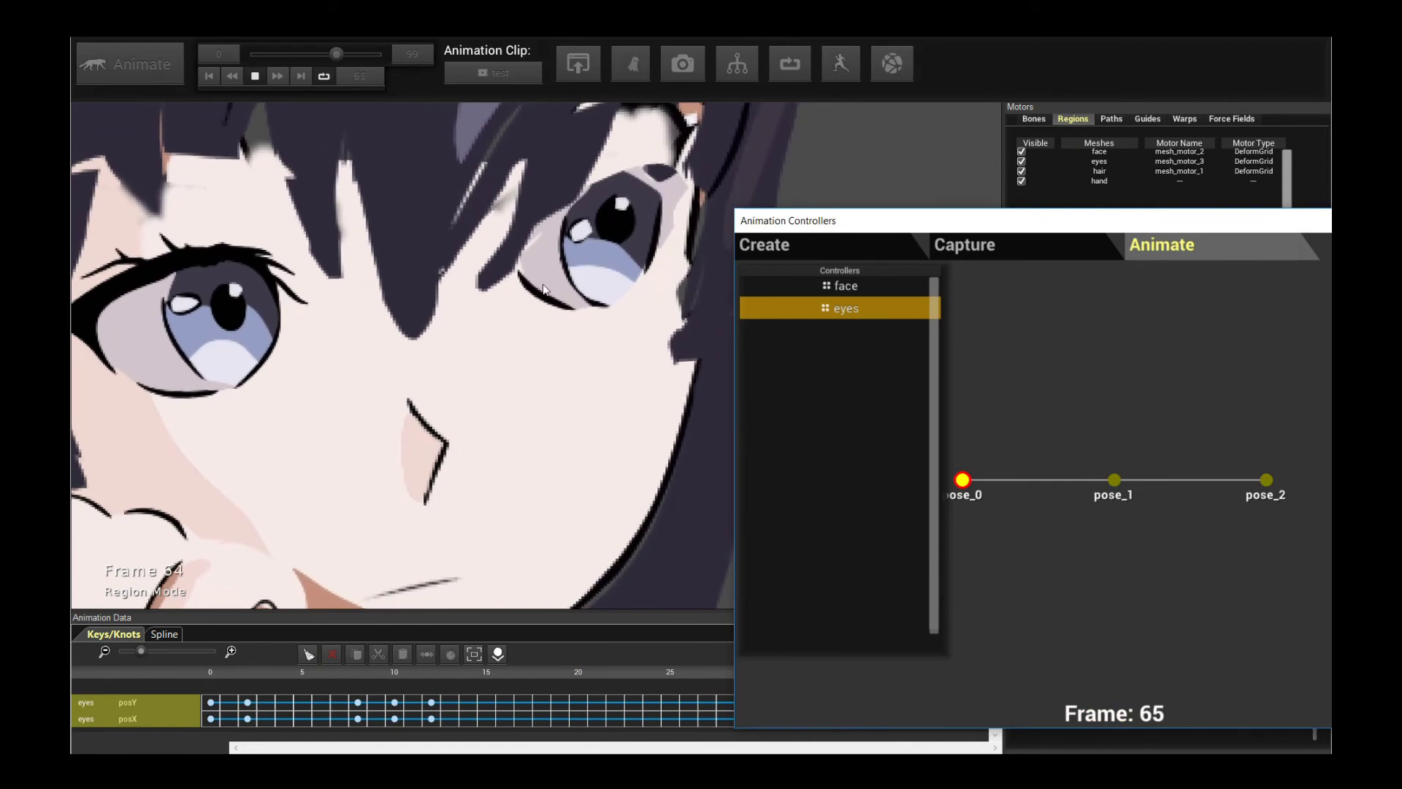
click(259, 79)
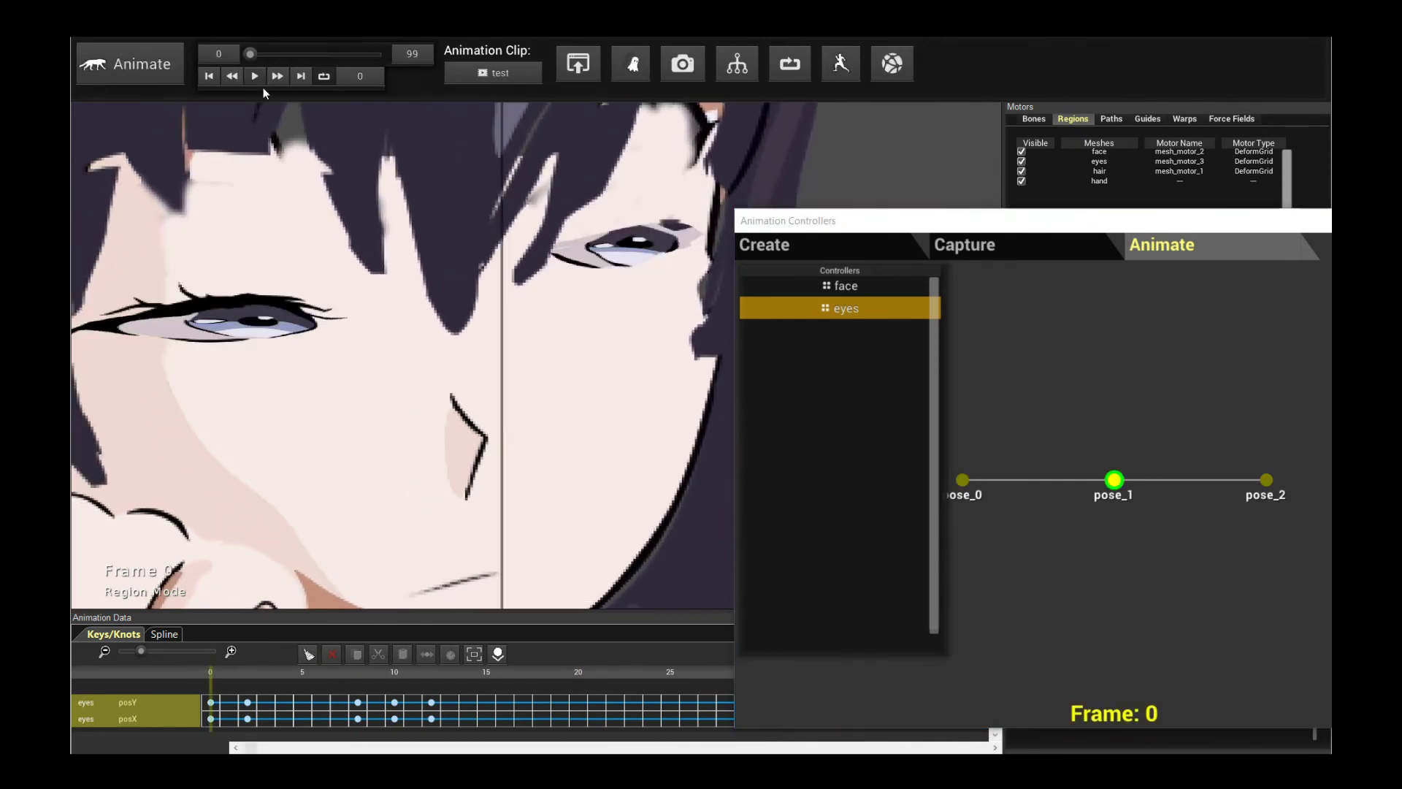
Step: Select the face controller and replay the clip to review its three poses
click(796, 286)
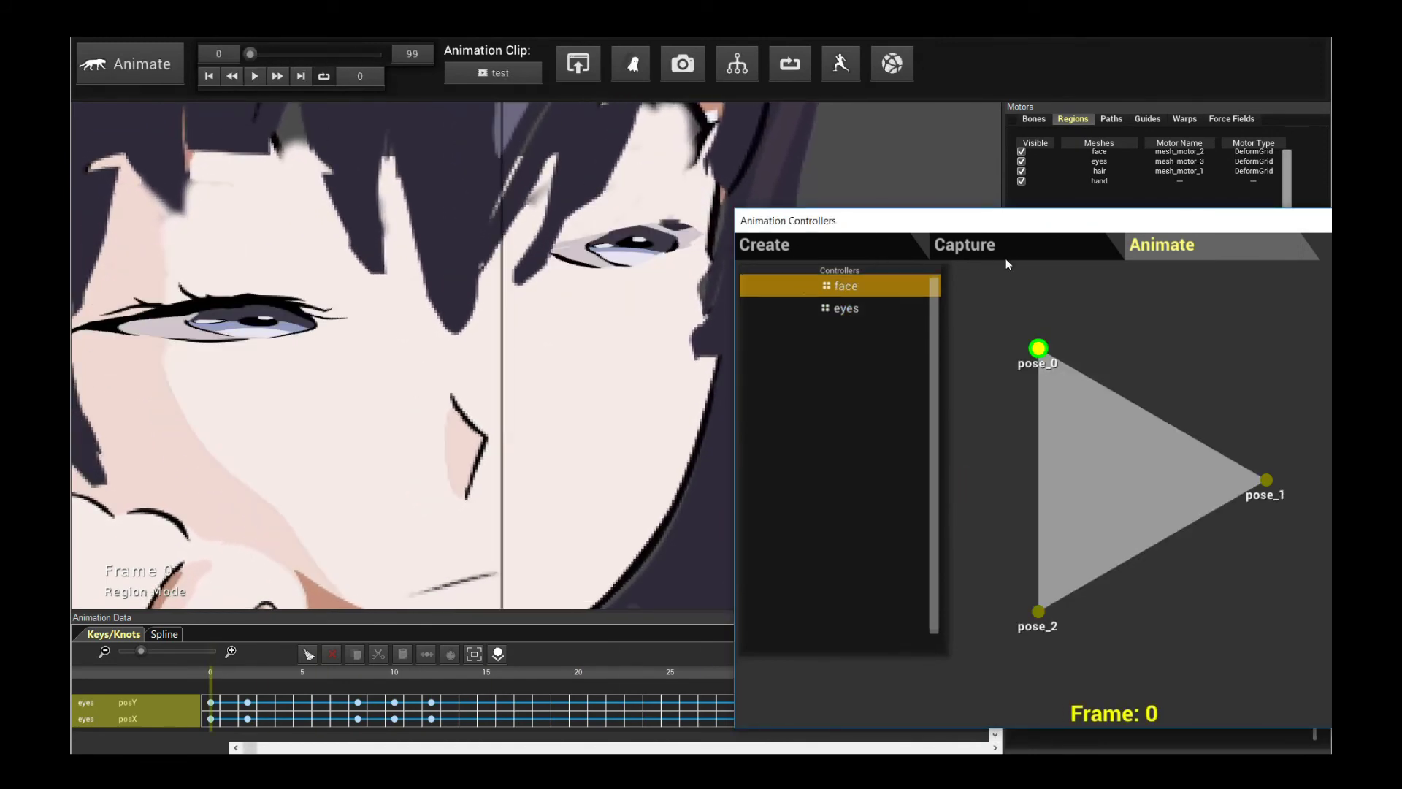
click(255, 77)
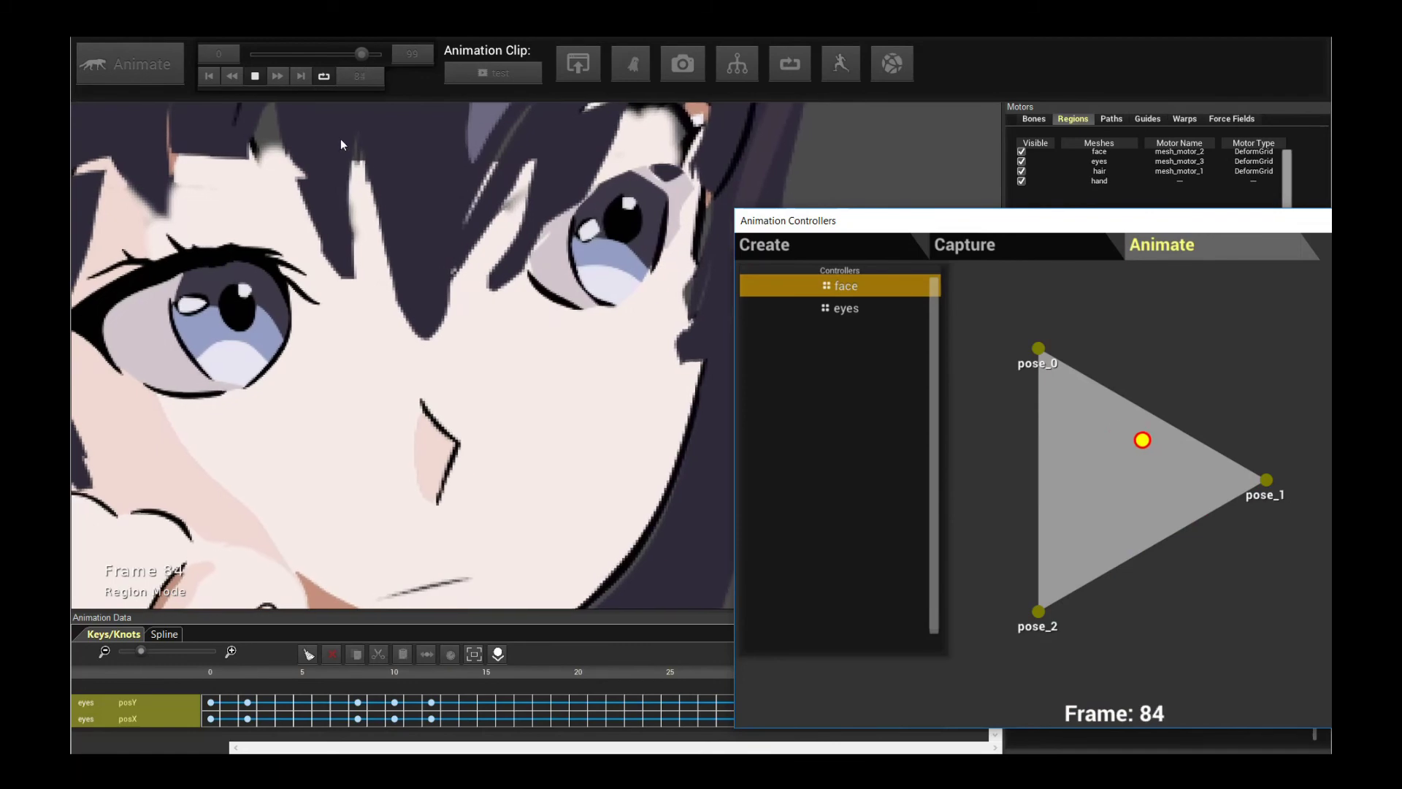
click(254, 76)
drag(840, 220, 375, 199)
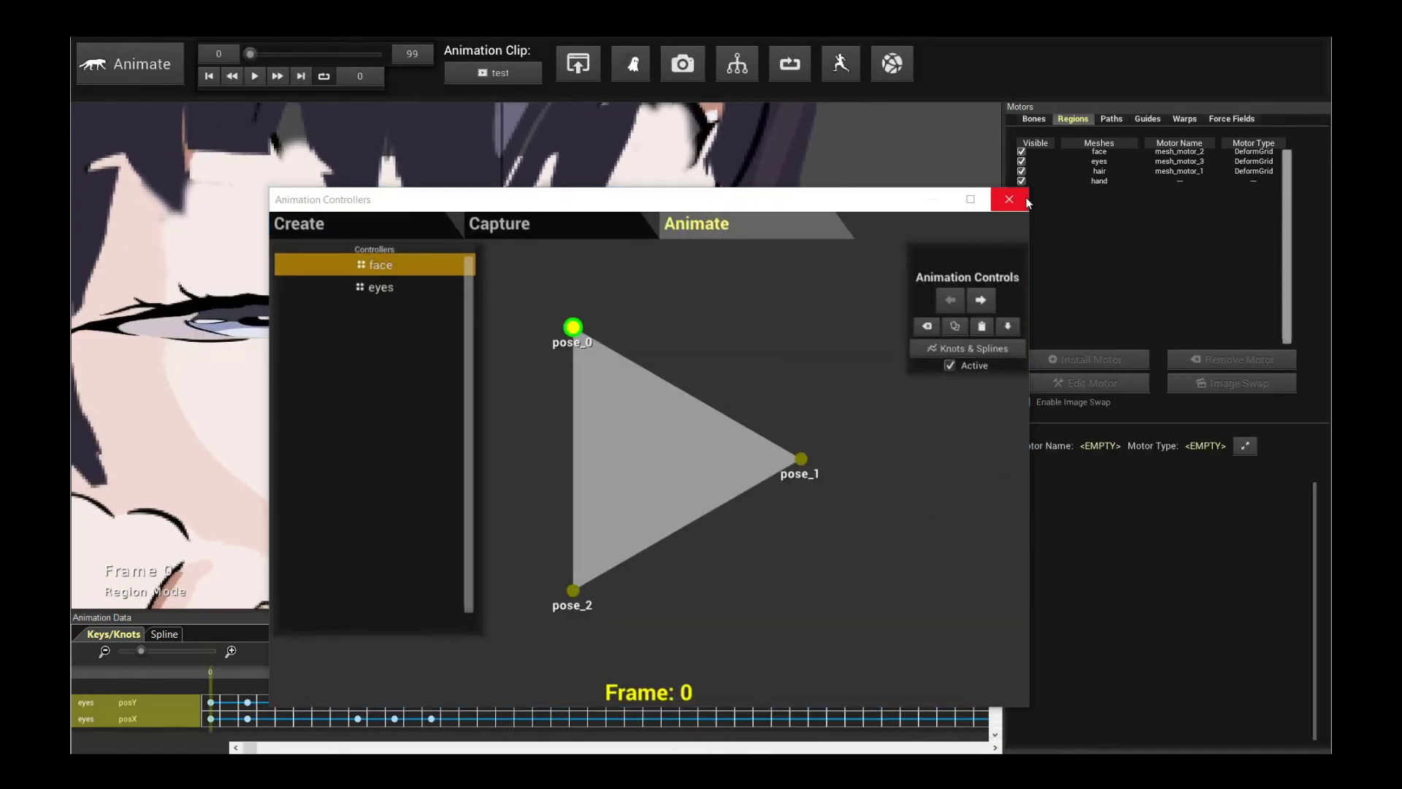
Step: Close the controllers and check the Region Node Execution Graph shows face parenting eyes and hair
click(1008, 199)
right_click(230, 44)
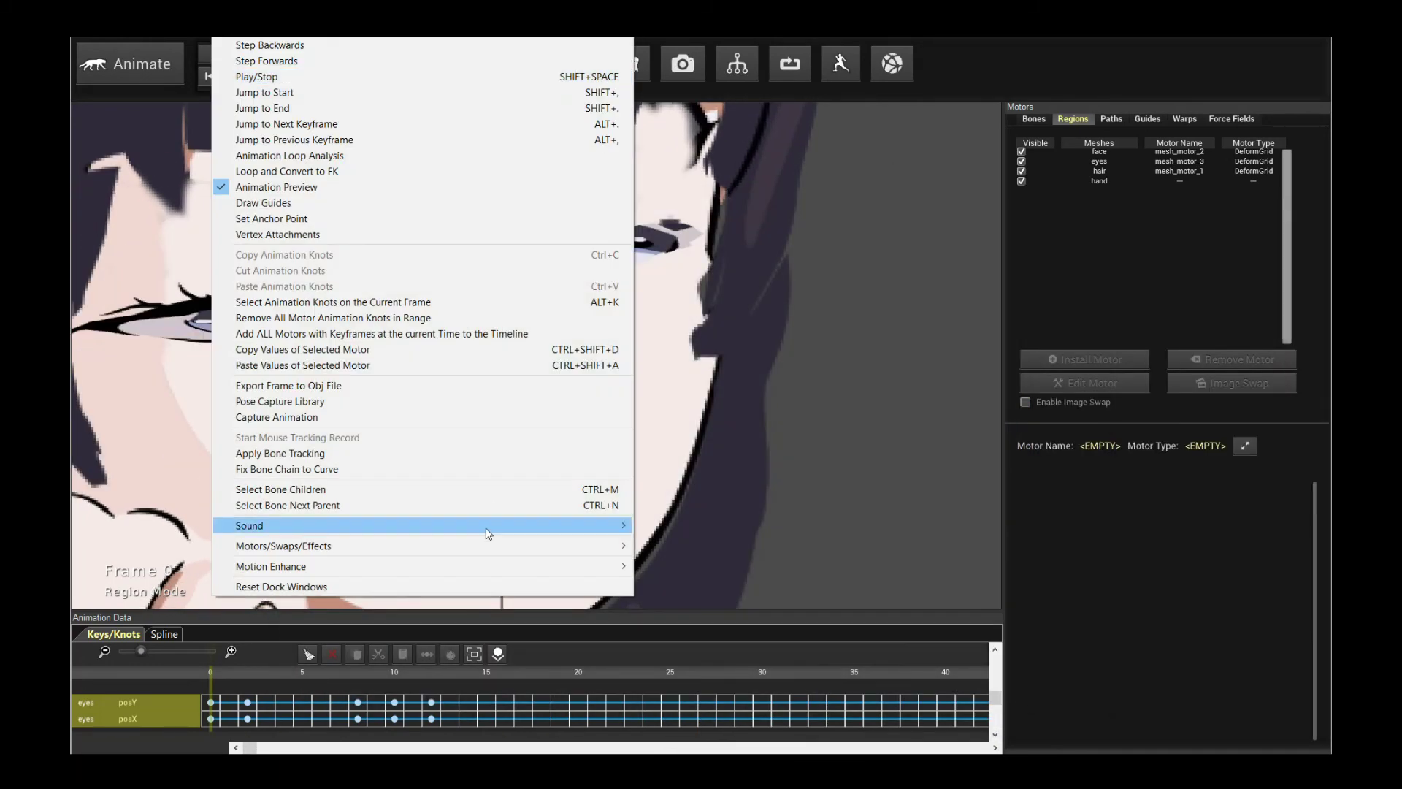
mouse_move(488, 545)
click(731, 686)
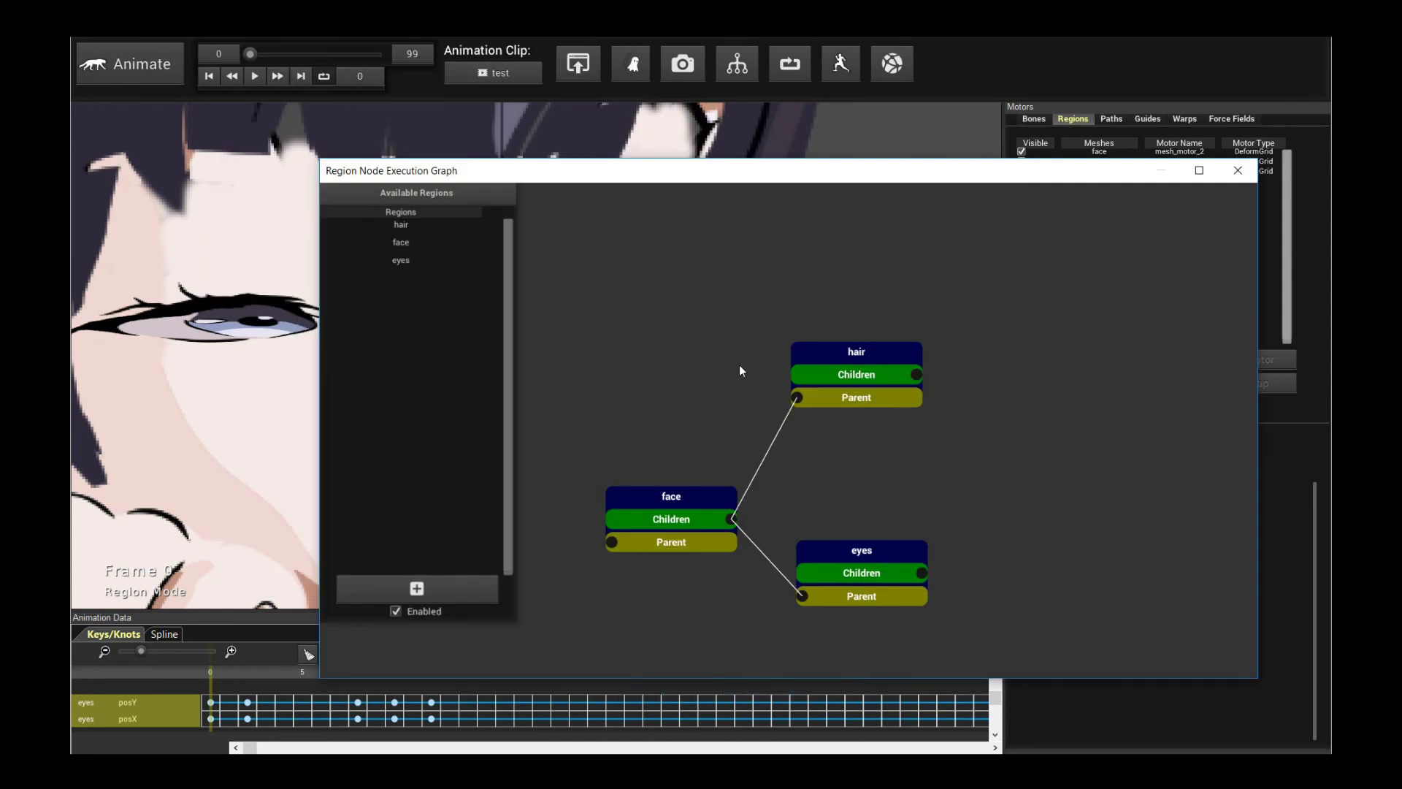
scroll(777, 307, up, 2)
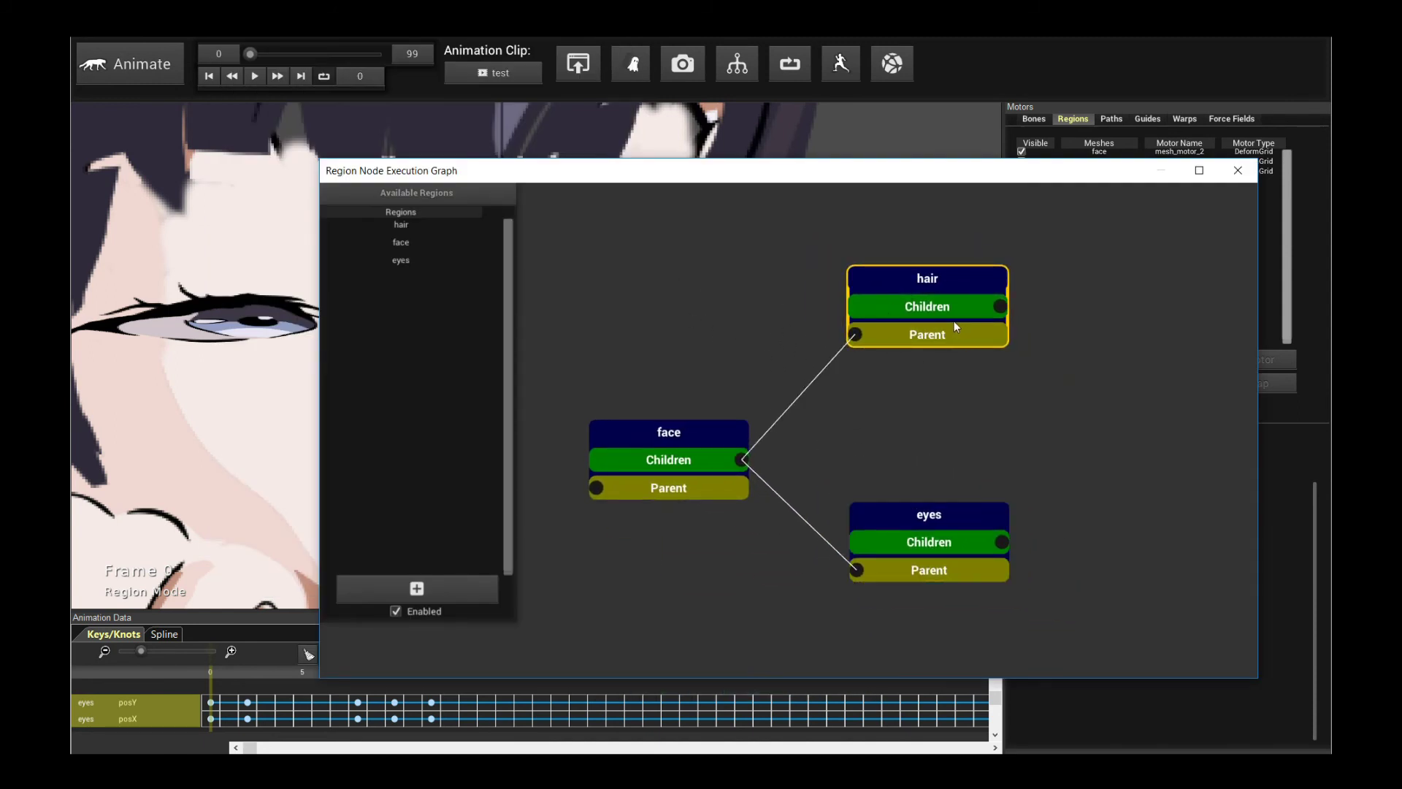
click(1238, 171)
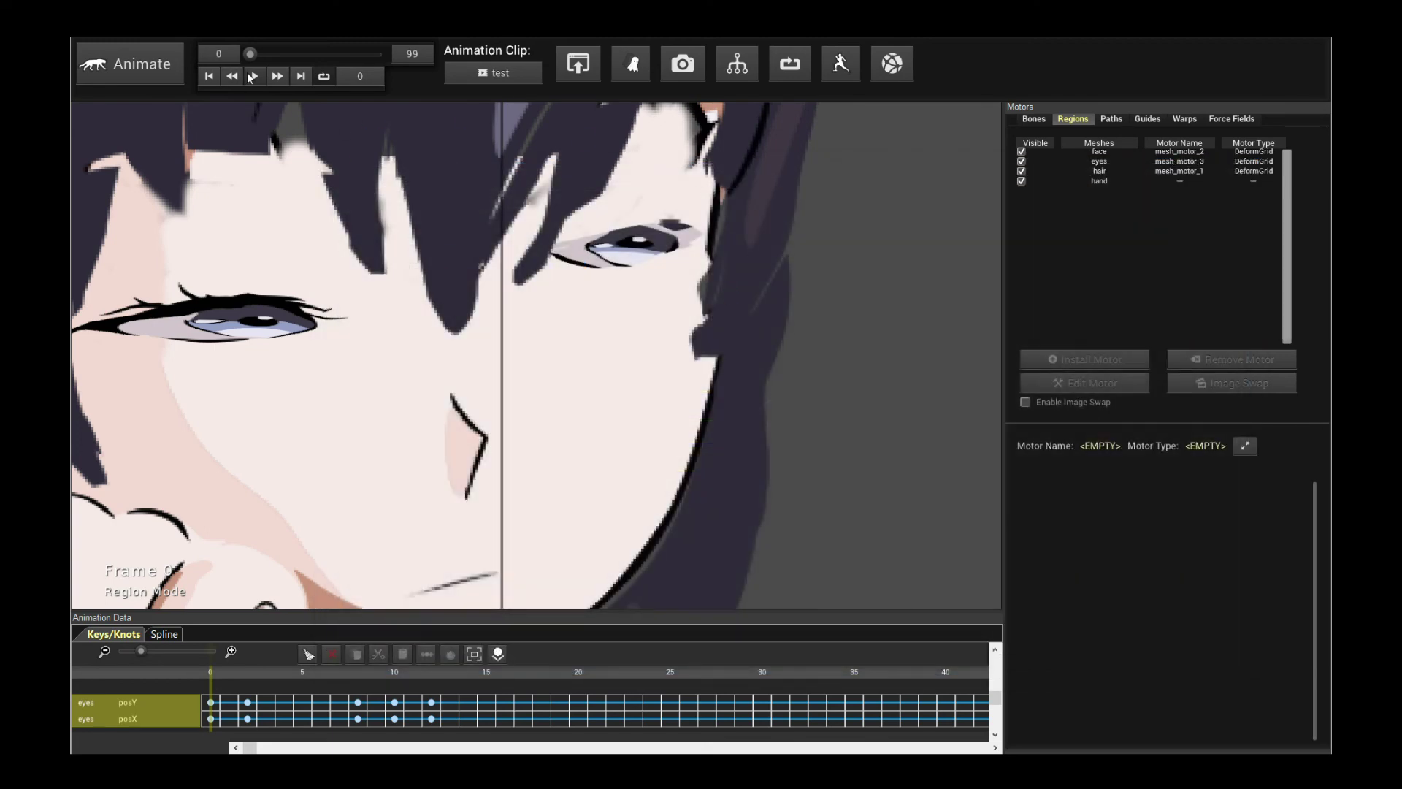
Step: Start playback of the test clip, watching the eyes shift as the face moves
click(252, 76)
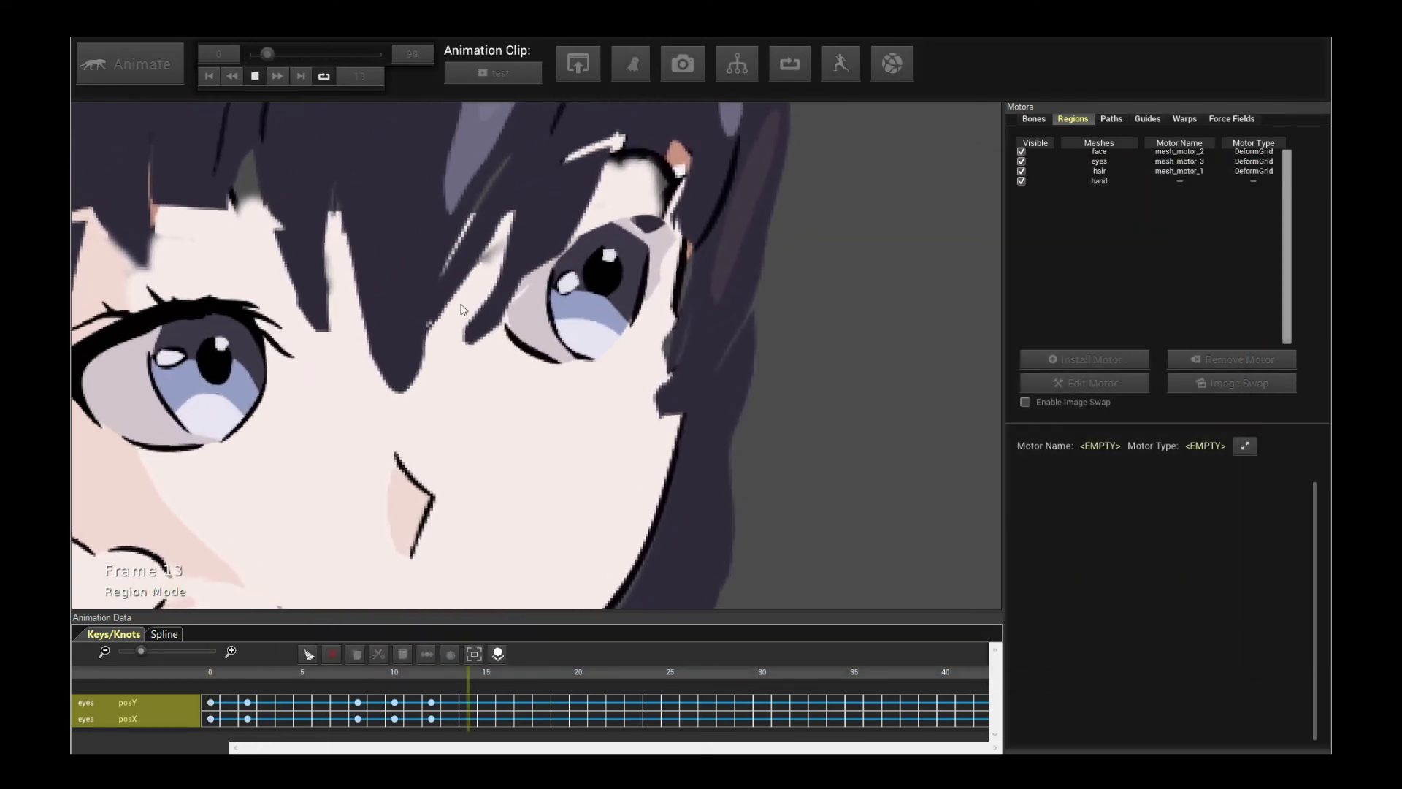